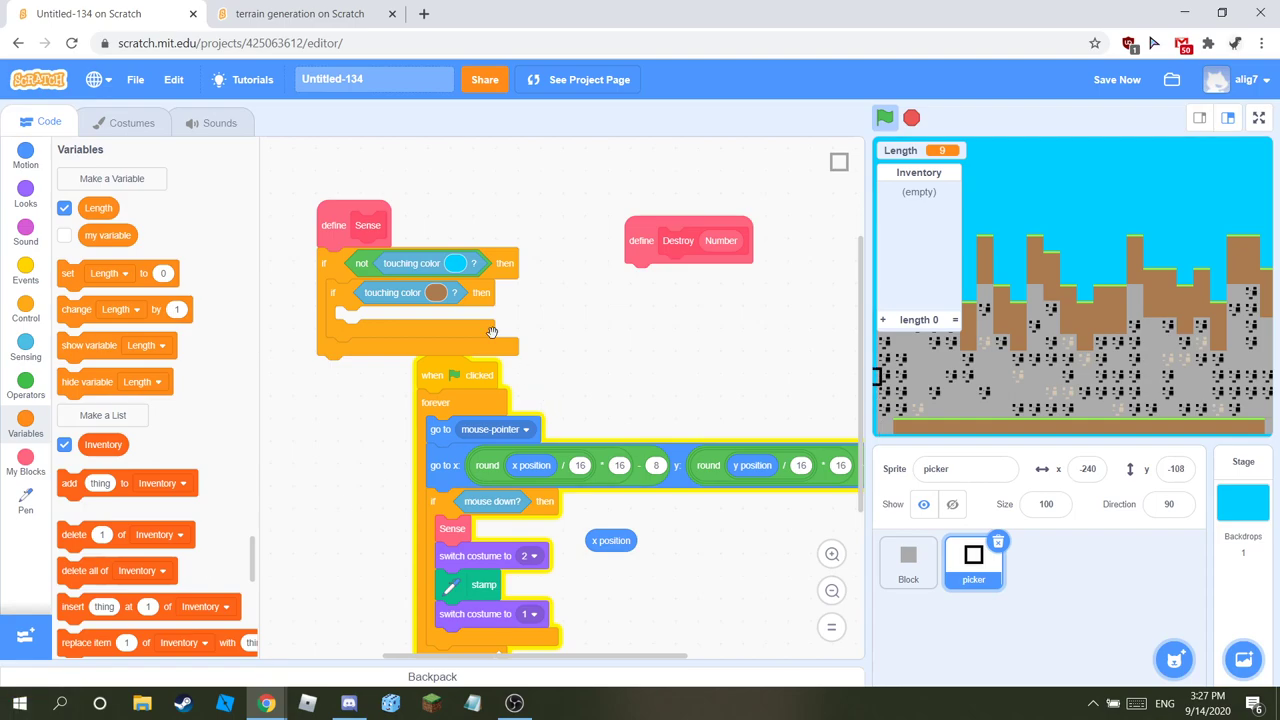
# Step: Following the selector sprite's scripts in the terrain generation project, insert a Destroy block with 0.2 inside the picker's brown touching-color condition
pyautogui.click(300, 14)
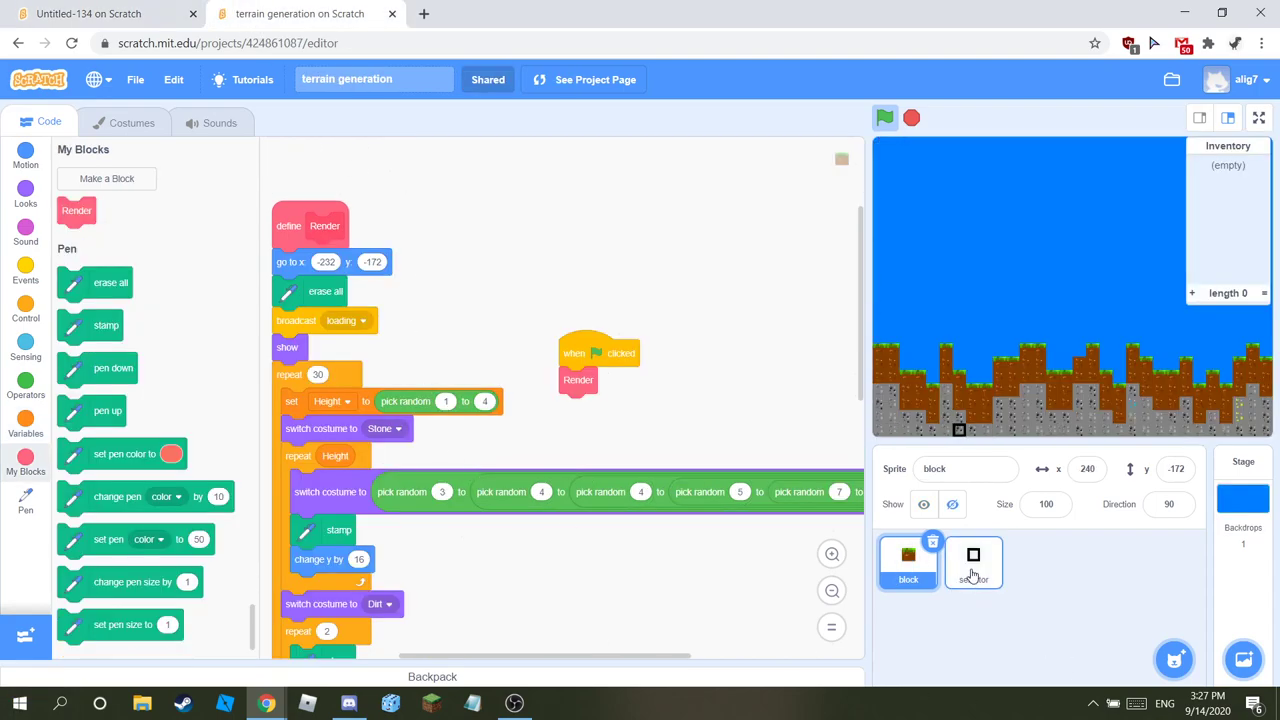
pyautogui.click(972, 570)
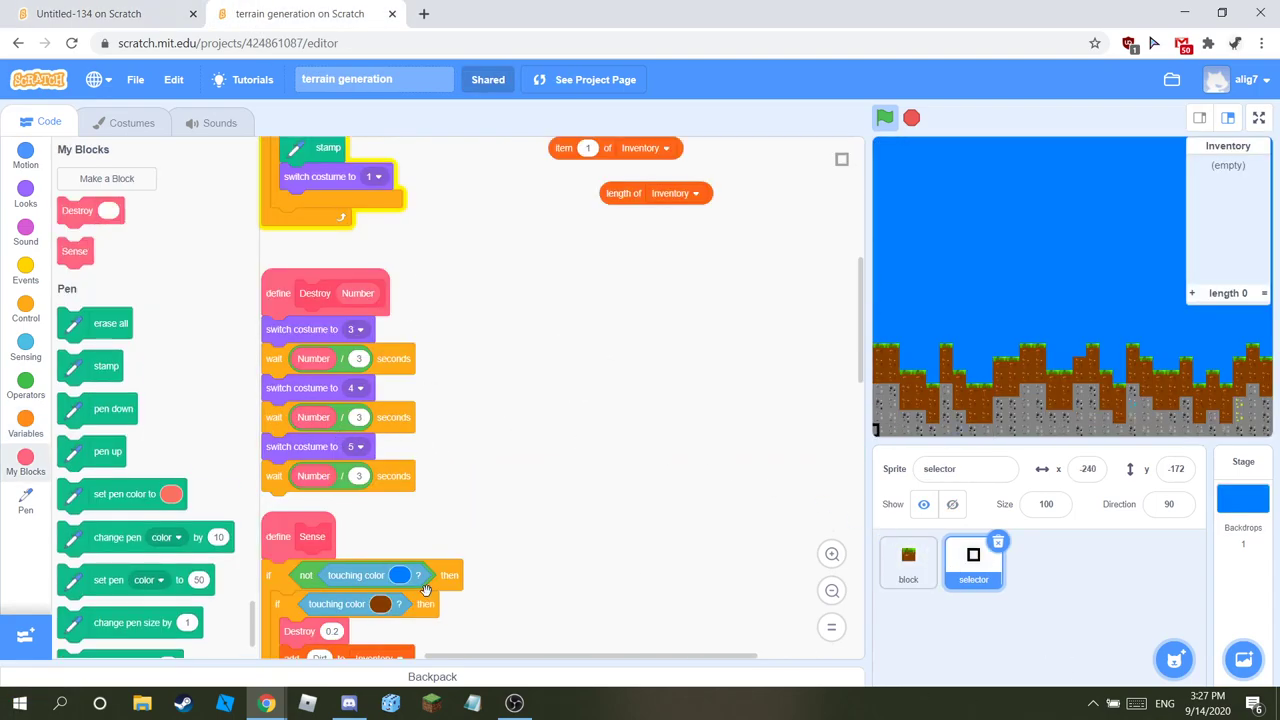
pyautogui.scroll(-2, 427, 591)
pyautogui.click(110, 12)
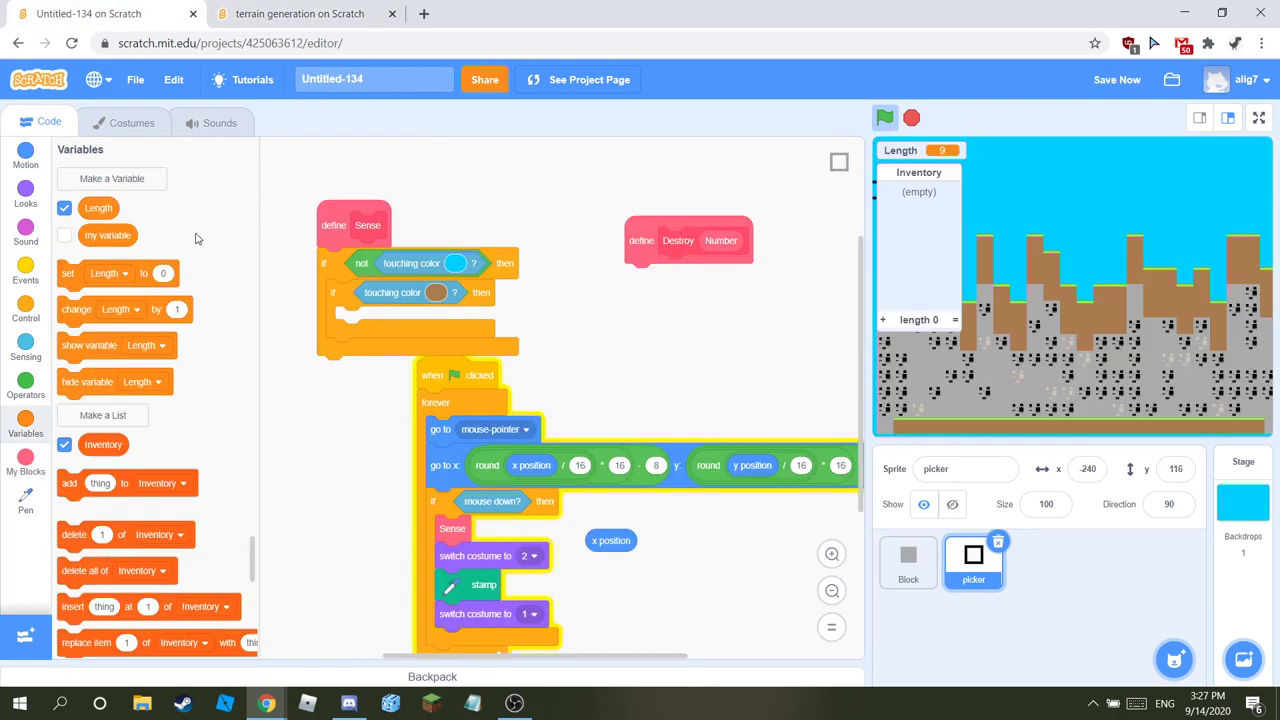
pyautogui.click(26, 462)
pyautogui.moveTo(68, 210); pyautogui.dragTo(352, 294)
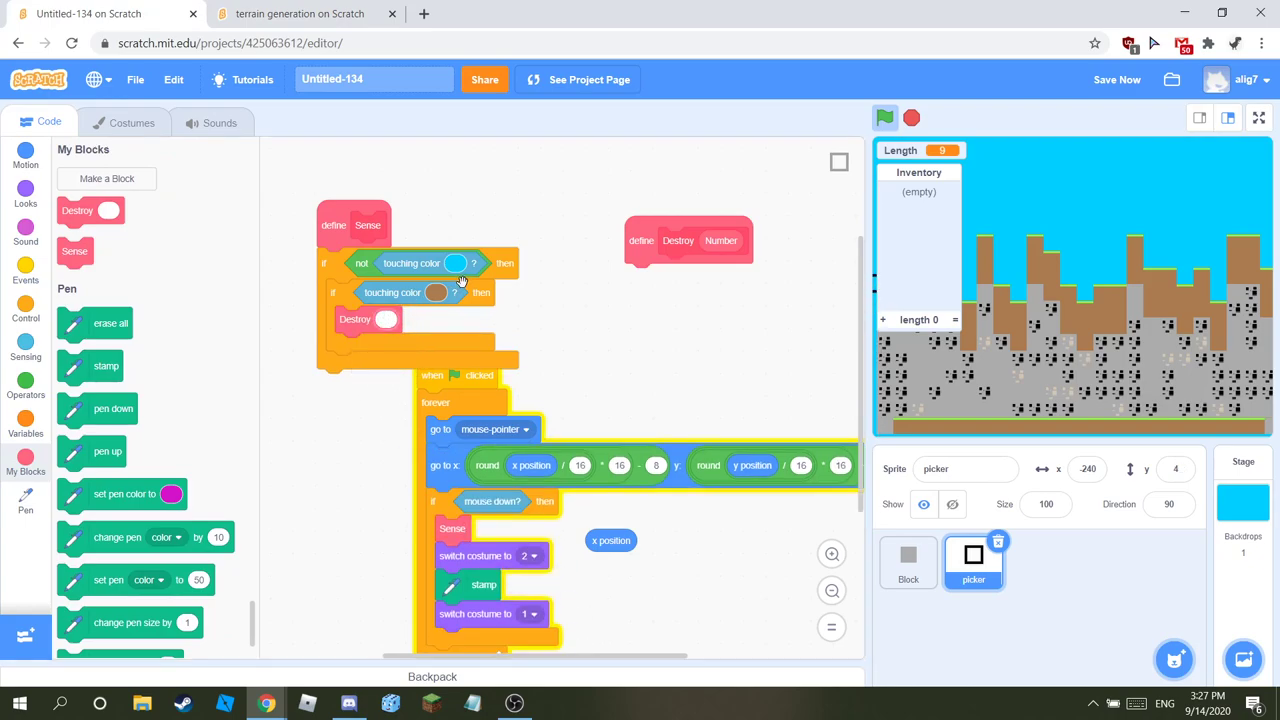
pyautogui.click(385, 318)
pyautogui.write('0.2')
# Step: Below the Destroy 0.2 block in the Sense definition, insert a block that adds Dirt to the Inventory list
pyautogui.click(26, 430)
pyautogui.click(20, 472)
pyautogui.click(26, 425)
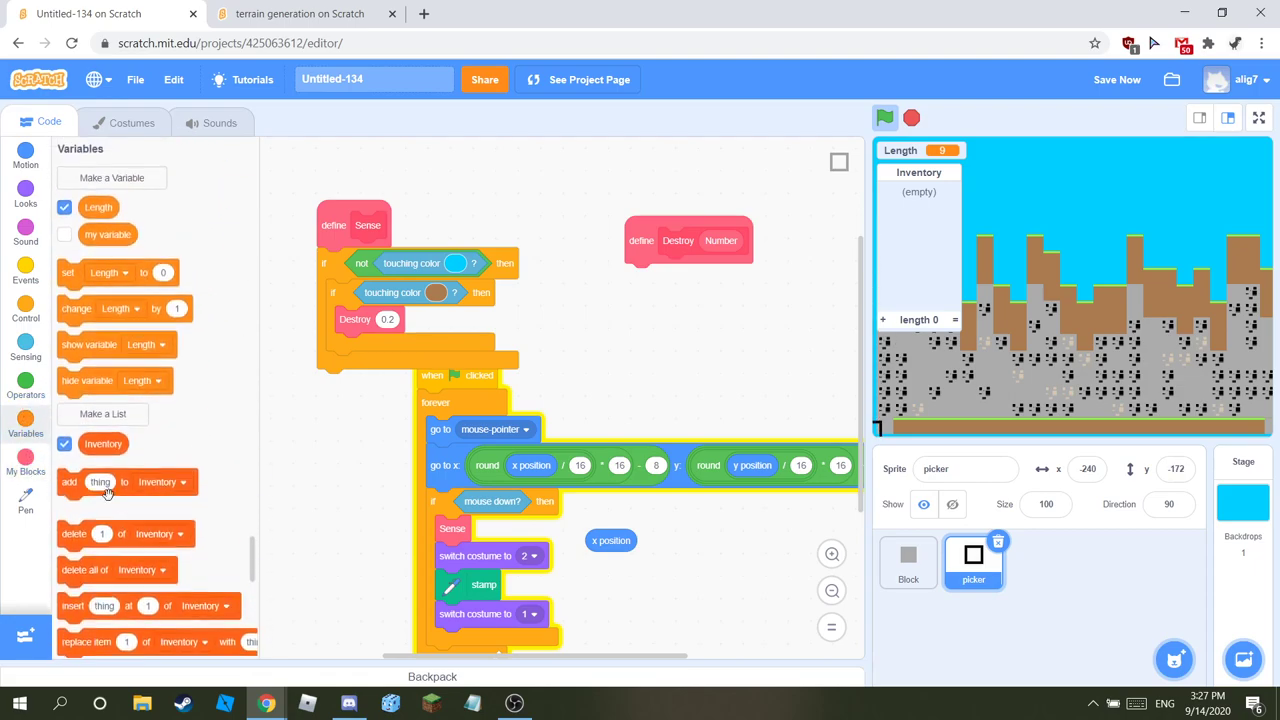
pyautogui.moveTo(92, 485); pyautogui.dragTo(377, 347)
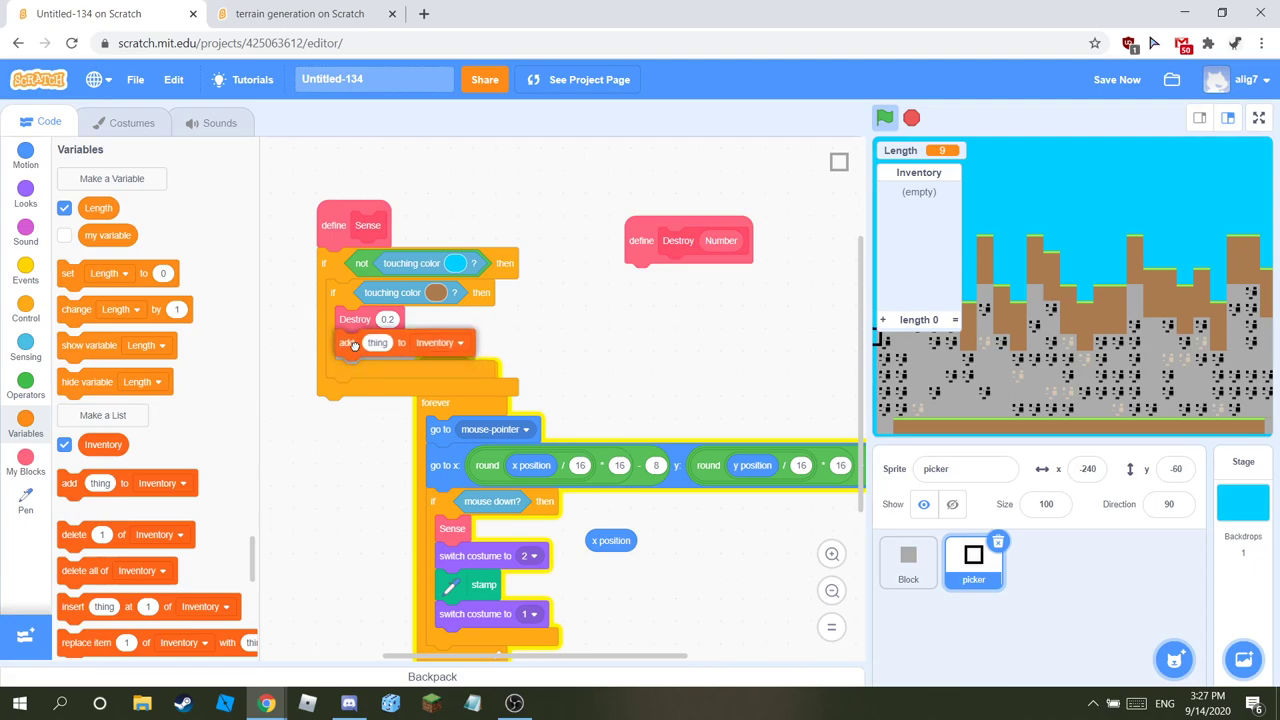
pyautogui.click(377, 347)
pyautogui.press('BackSpace')
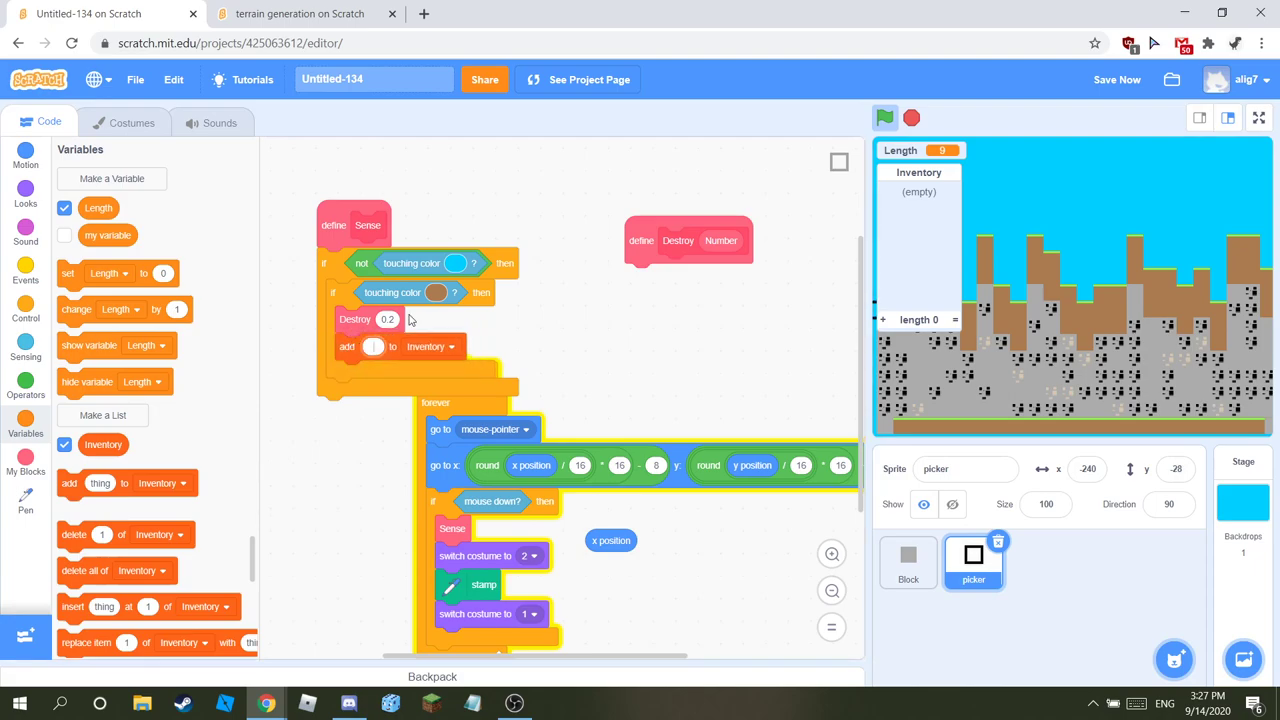
pyautogui.write('Dirt')
# Step: After checking the reference project's Destroy script, attach a switch costume block to the picker's Destroy definition and set it to 1
pyautogui.click(308, 14)
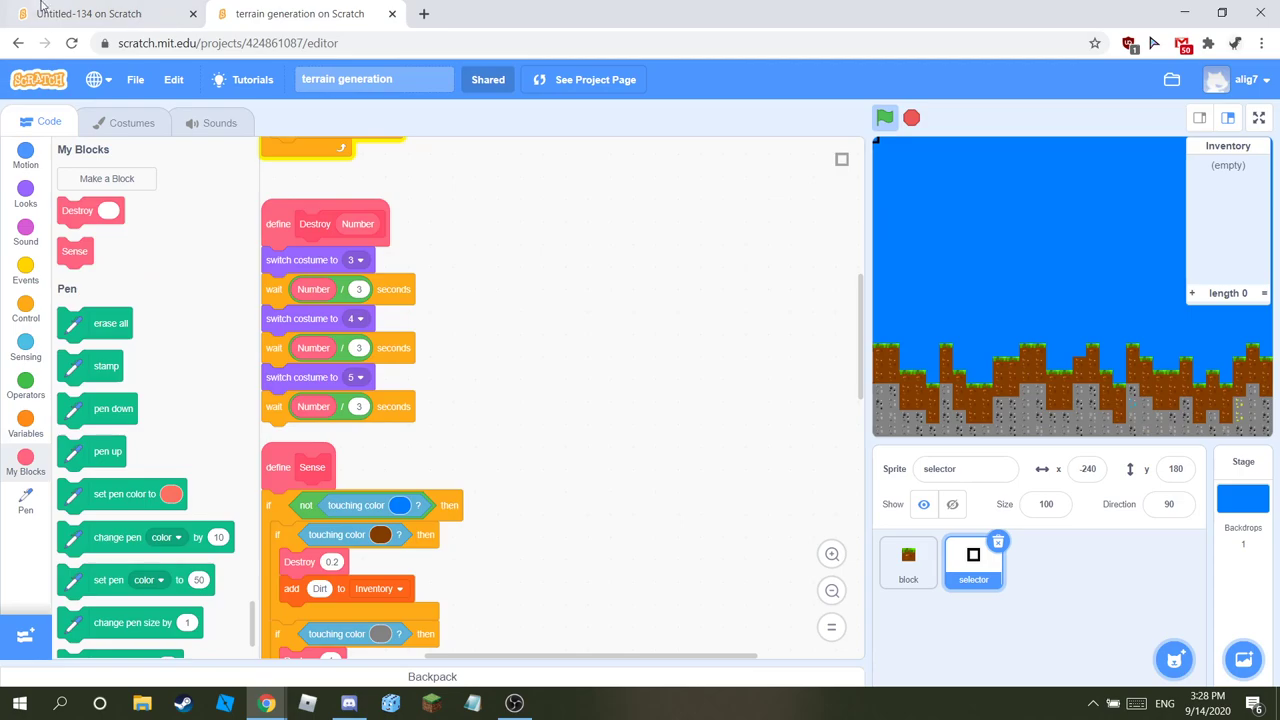
pyautogui.click(6, 6)
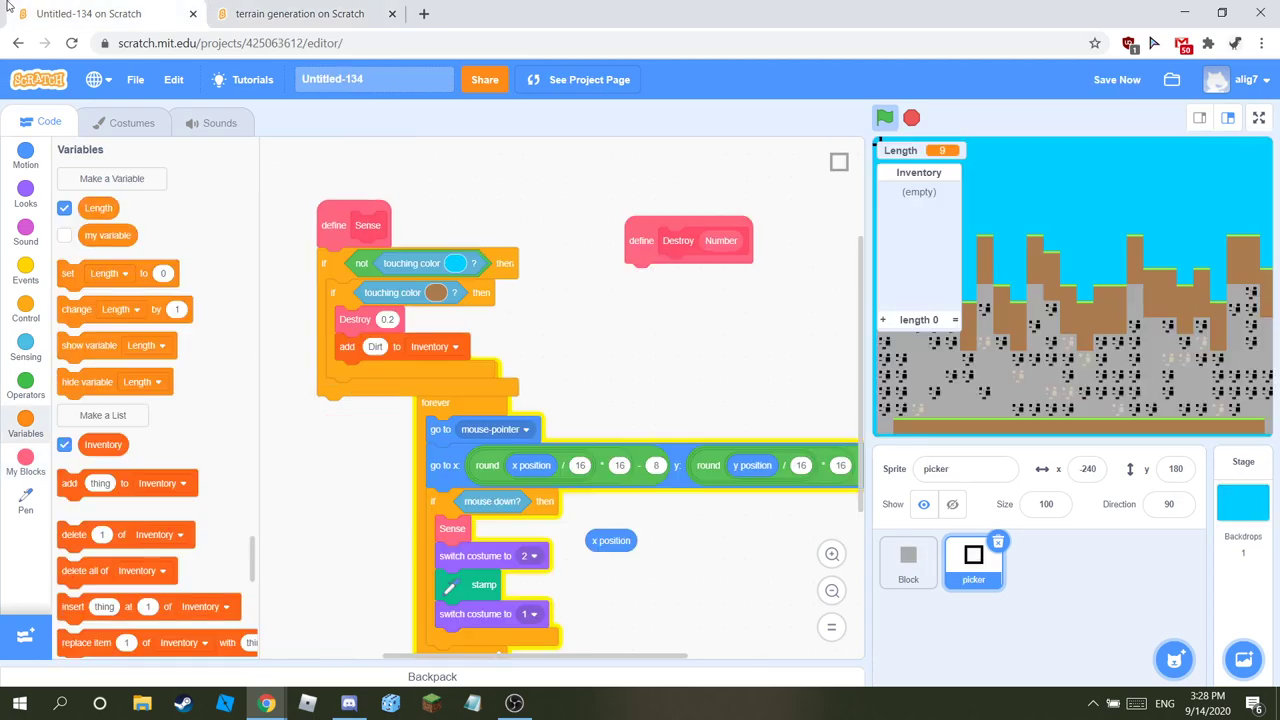
pyautogui.click(22, 190)
pyautogui.moveTo(96, 348); pyautogui.dragTo(636, 281)
pyautogui.click(719, 277)
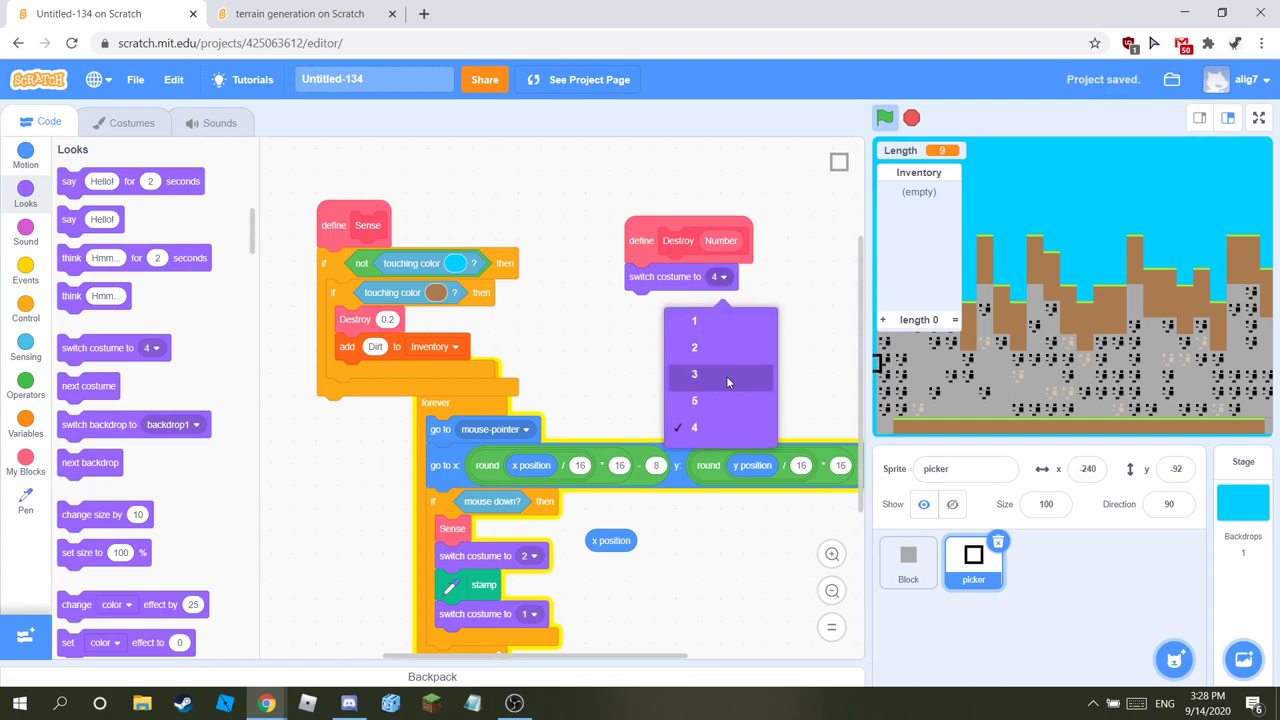
pyautogui.click(692, 323)
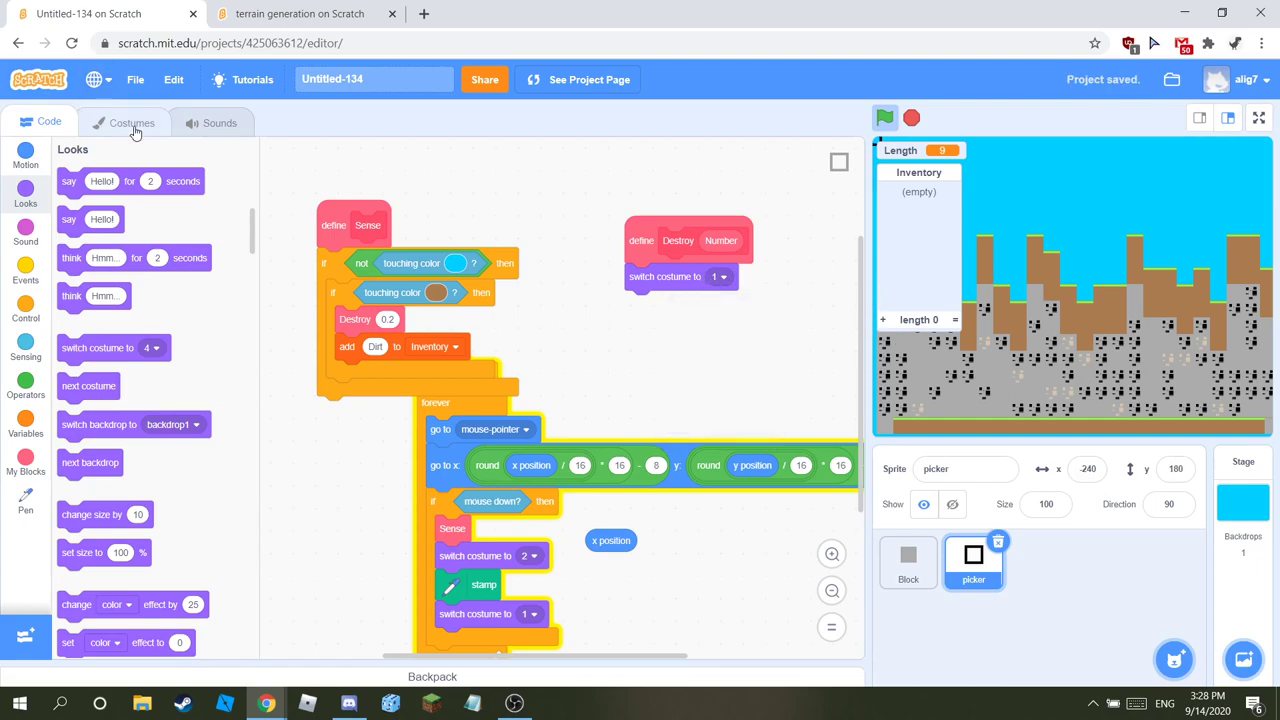
# Step: Examine the picker sprite's highlight, sky-colored and crack costumes alongside the Block sprite's costumes, and return to the picker's scripts
pyautogui.click(125, 122)
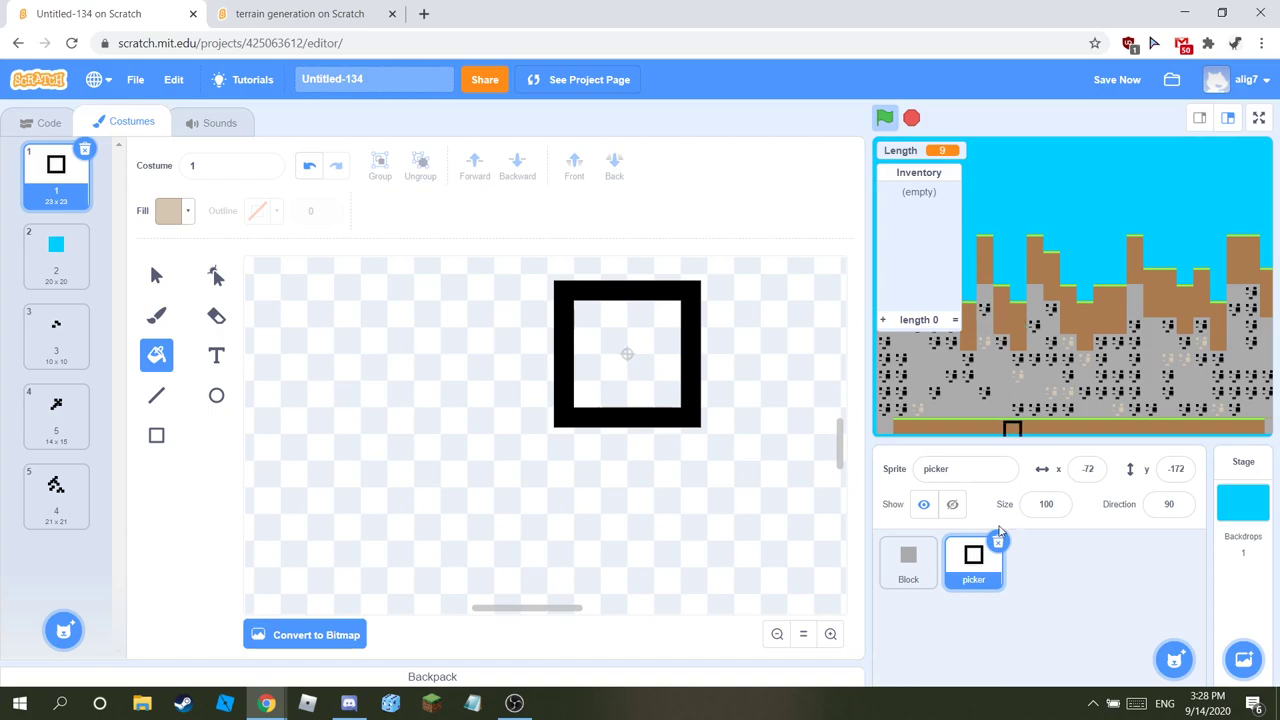
pyautogui.click(910, 580)
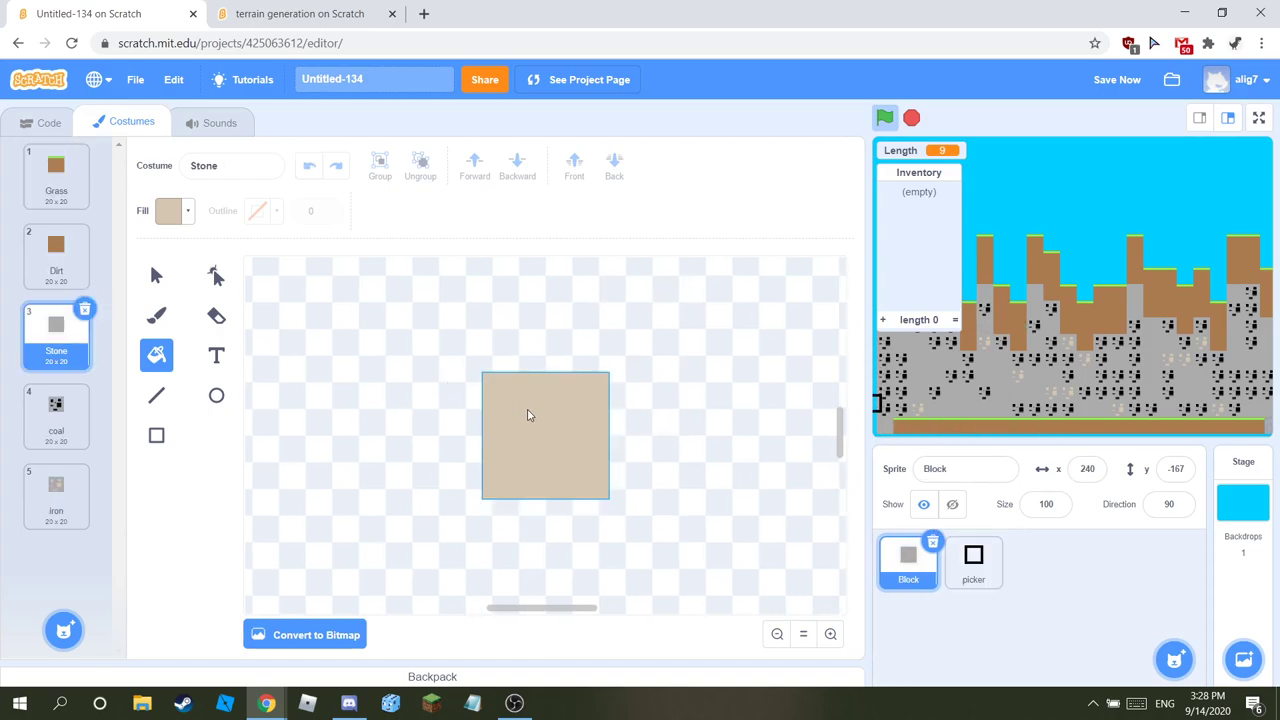
pyautogui.click(978, 558)
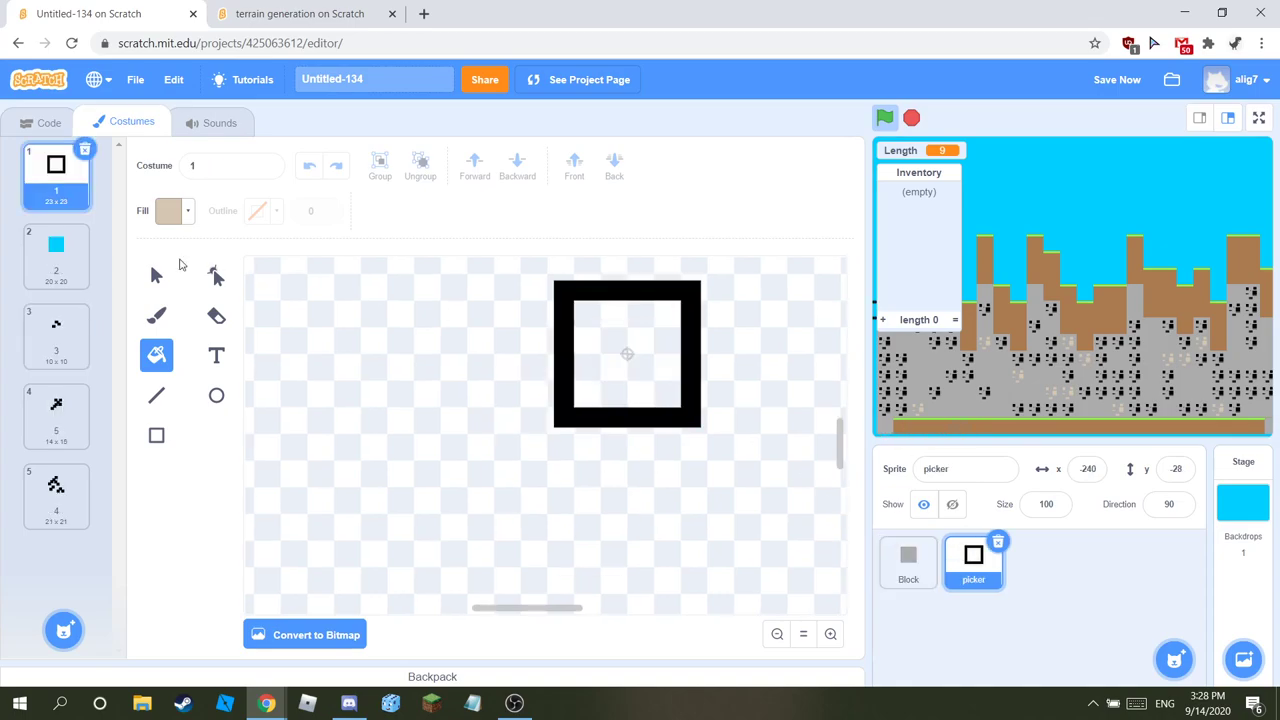
pyautogui.click(156, 275)
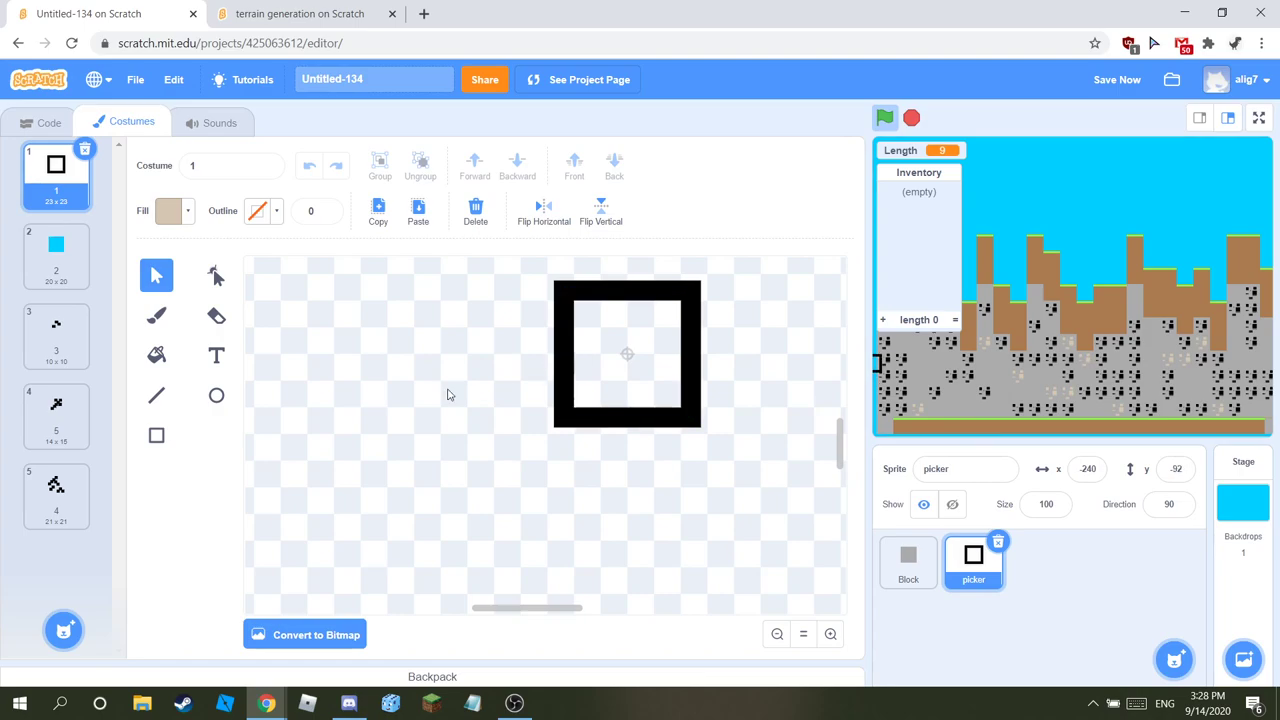
pyautogui.click(44, 274)
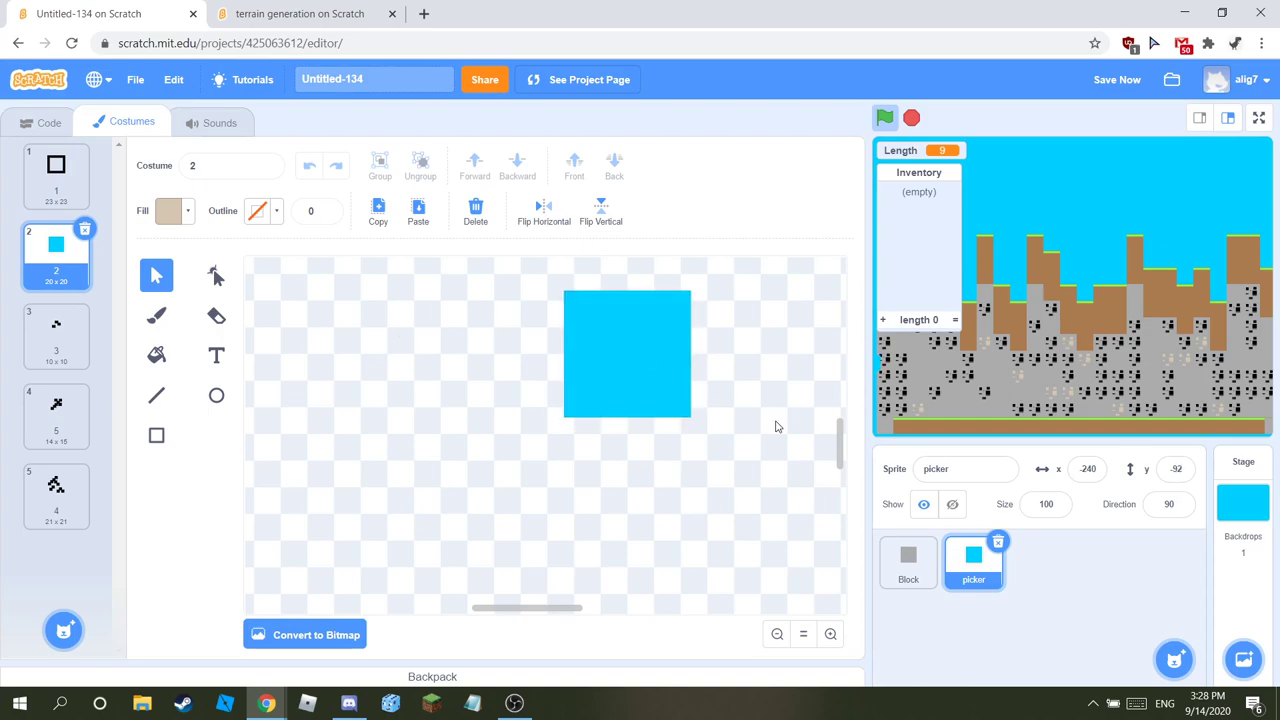
pyautogui.click(908, 570)
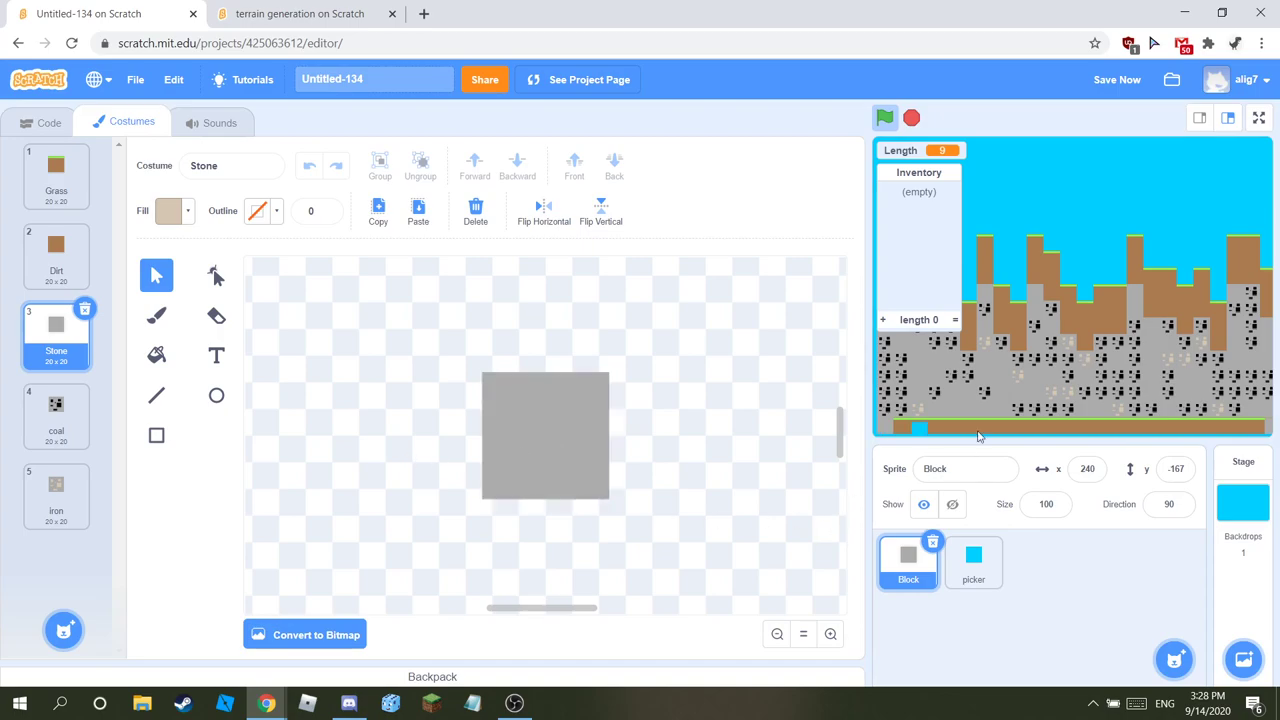
pyautogui.click(965, 566)
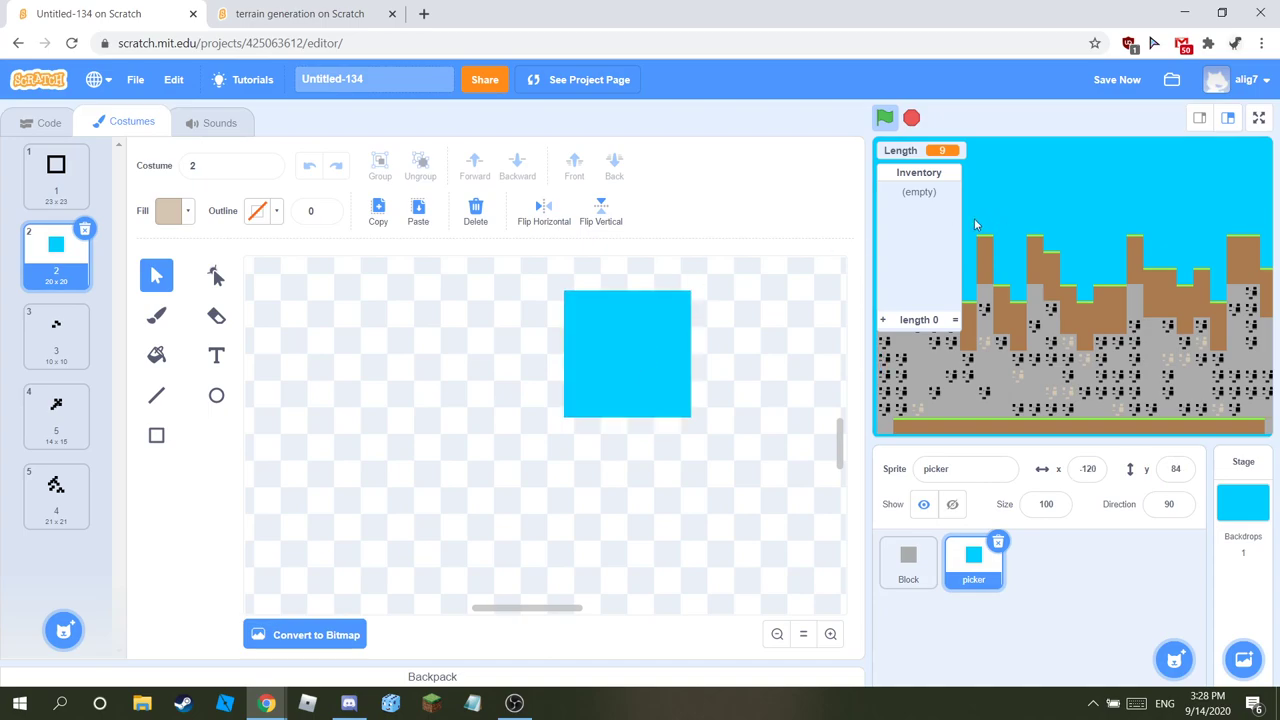
pyautogui.click(55, 358)
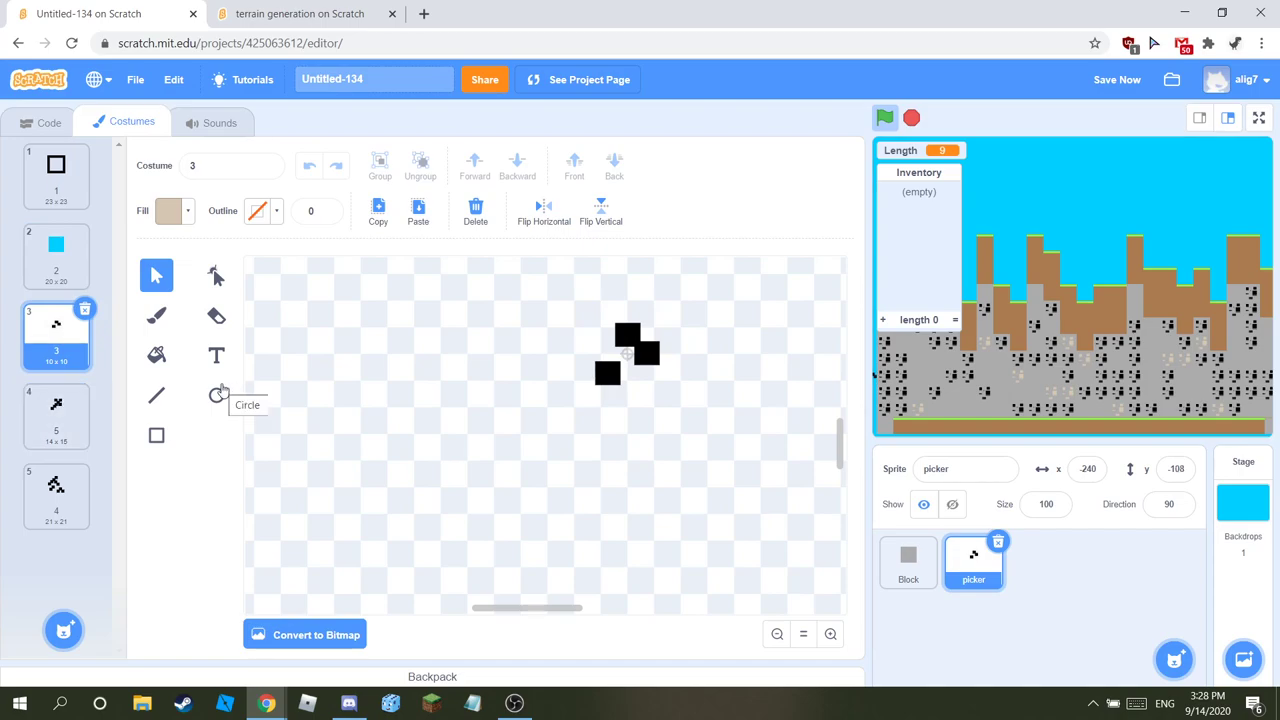
pyautogui.click(55, 485)
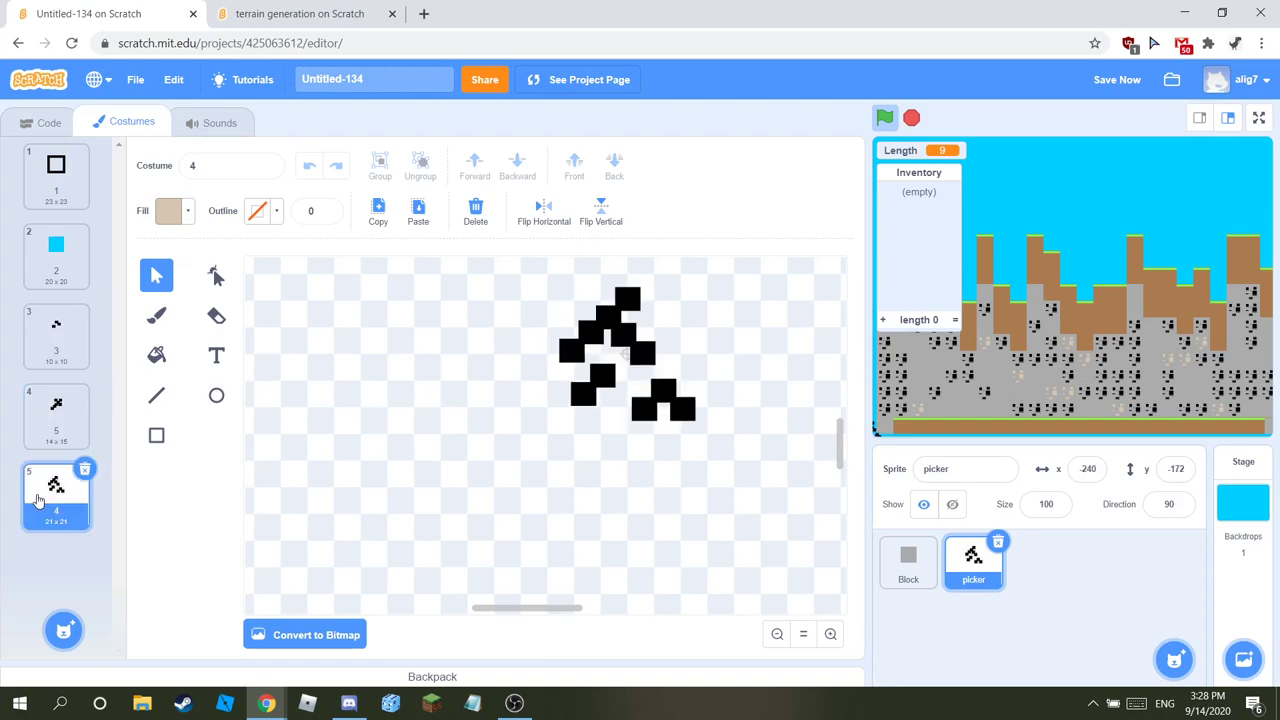
pyautogui.click(55, 335)
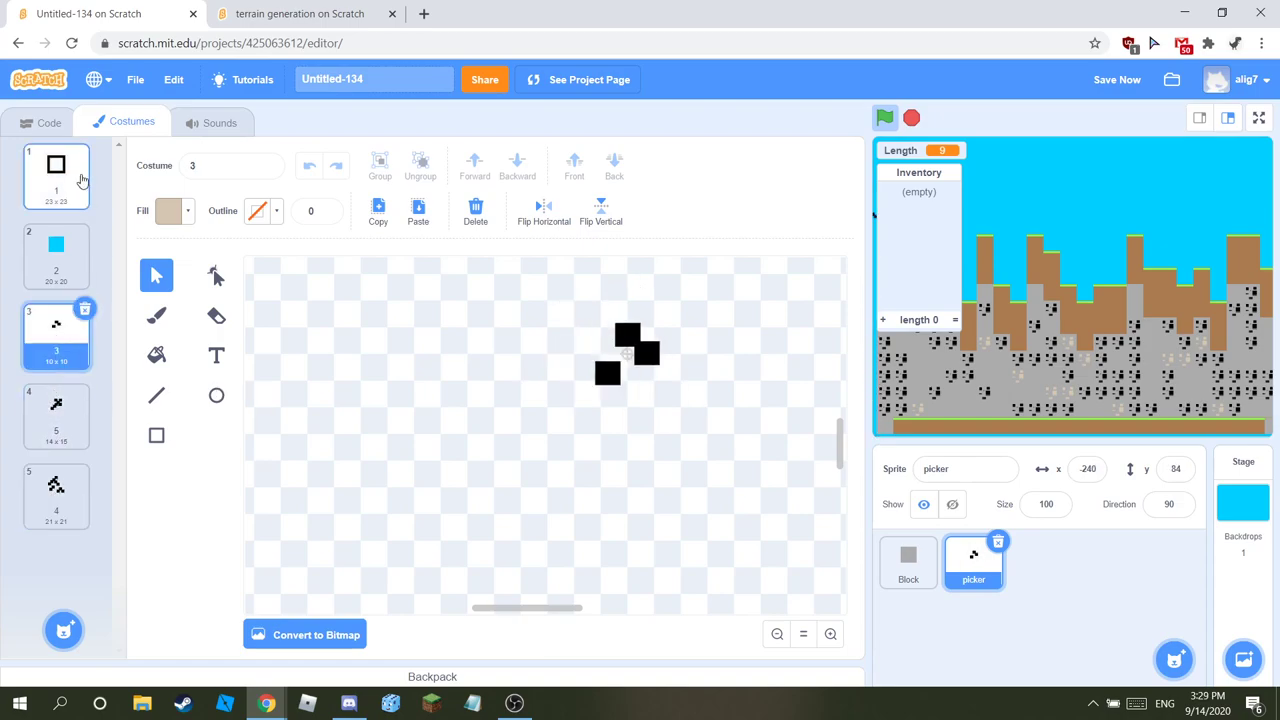
pyautogui.click(48, 122)
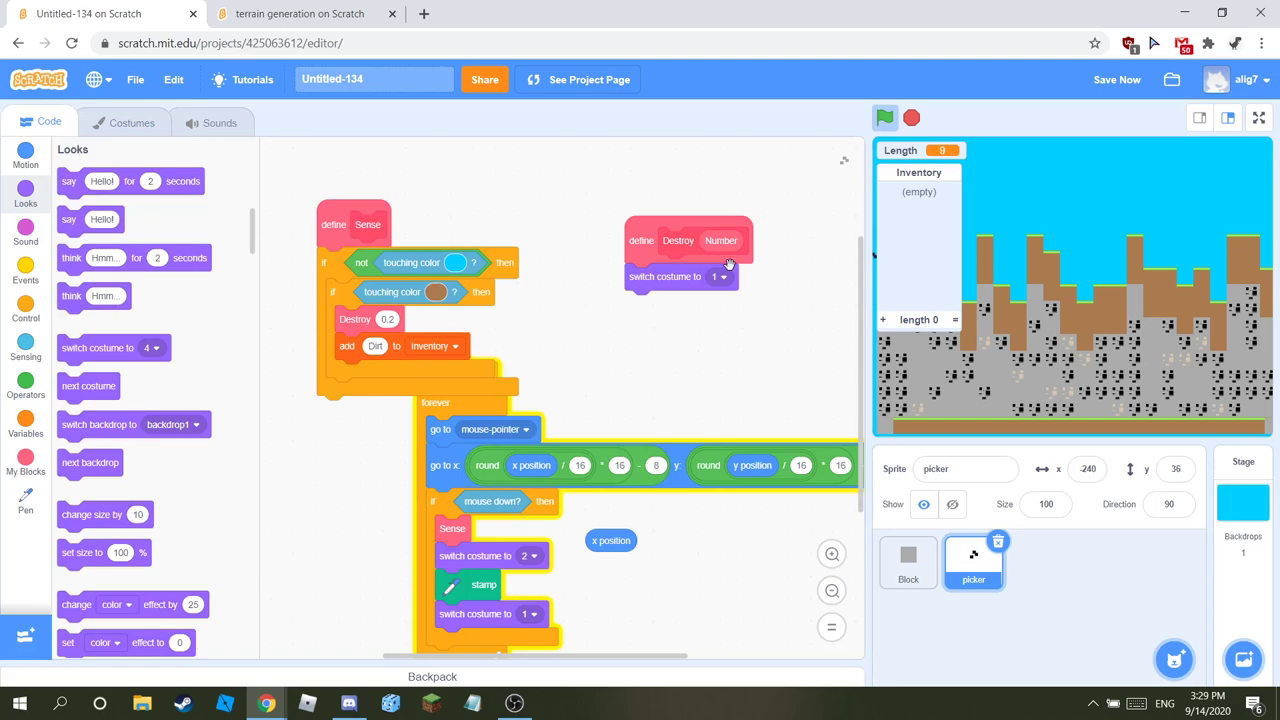
# Step: Move the Sense script slightly away from the main loop and set the Destroy definition's switch costume block to 3
pyautogui.moveTo(356, 226); pyautogui.dragTo(328, 202)
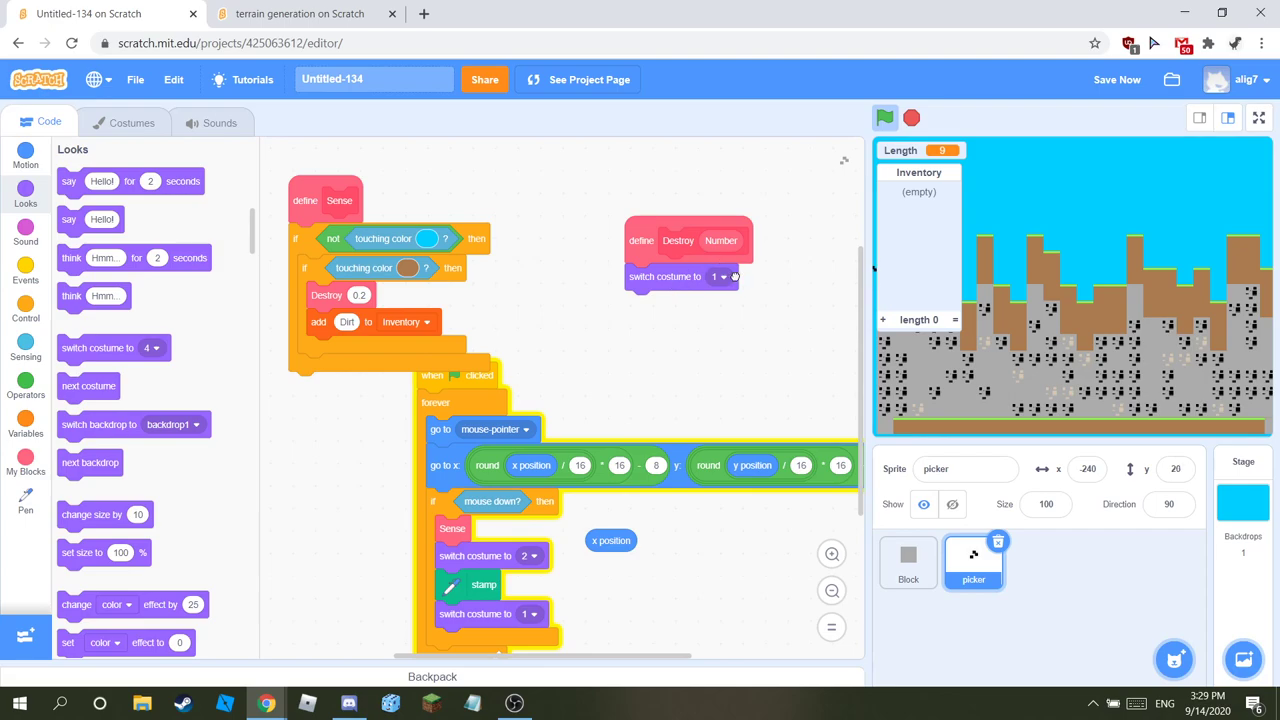
pyautogui.click(724, 278)
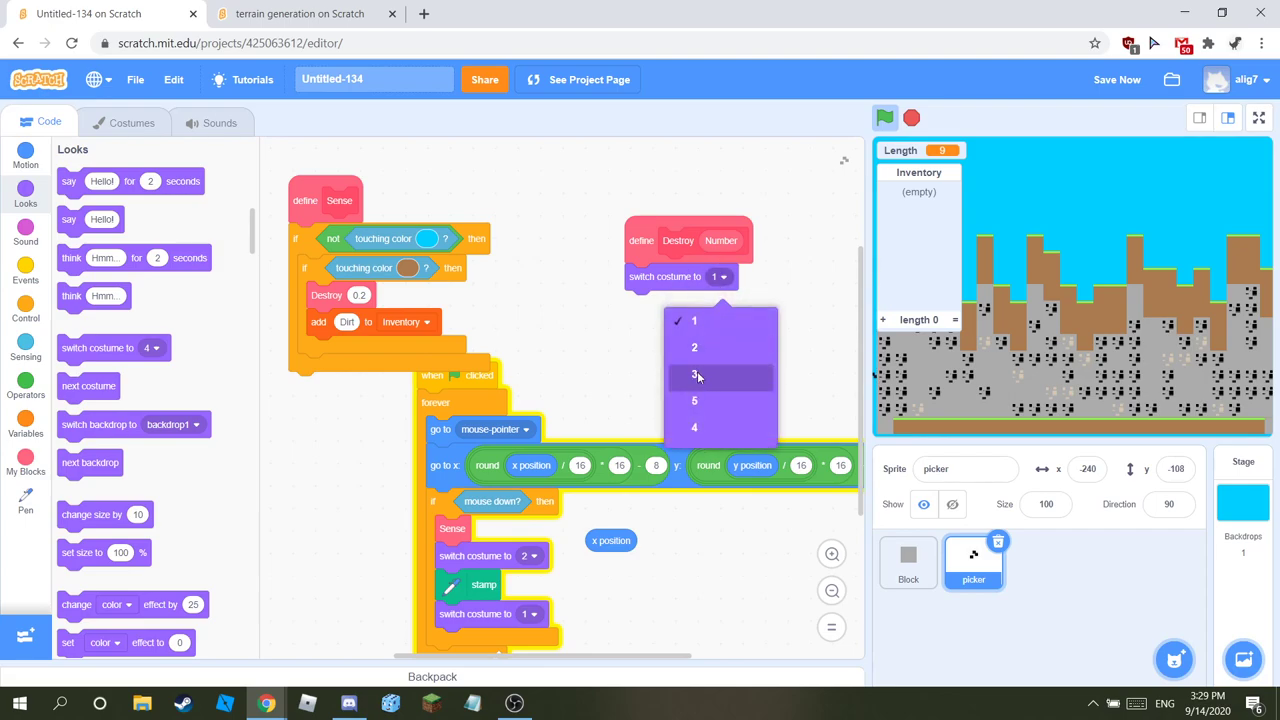
pyautogui.click(697, 378)
# Step: Duplicate the switch costume block directly beneath the original in the Destroy definition and open the copy's costume choices
pyautogui.rightClick(686, 282)
pyautogui.click(728, 294)
pyautogui.click(640, 335)
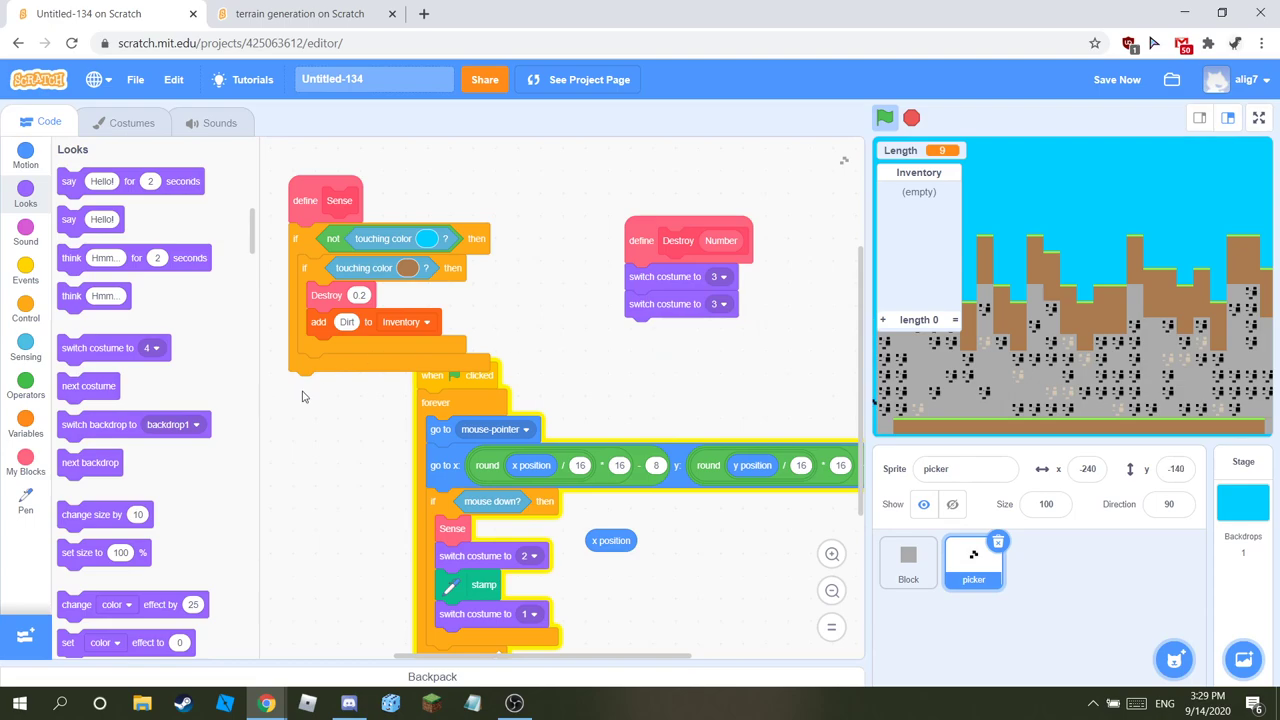
pyautogui.click(718, 304)
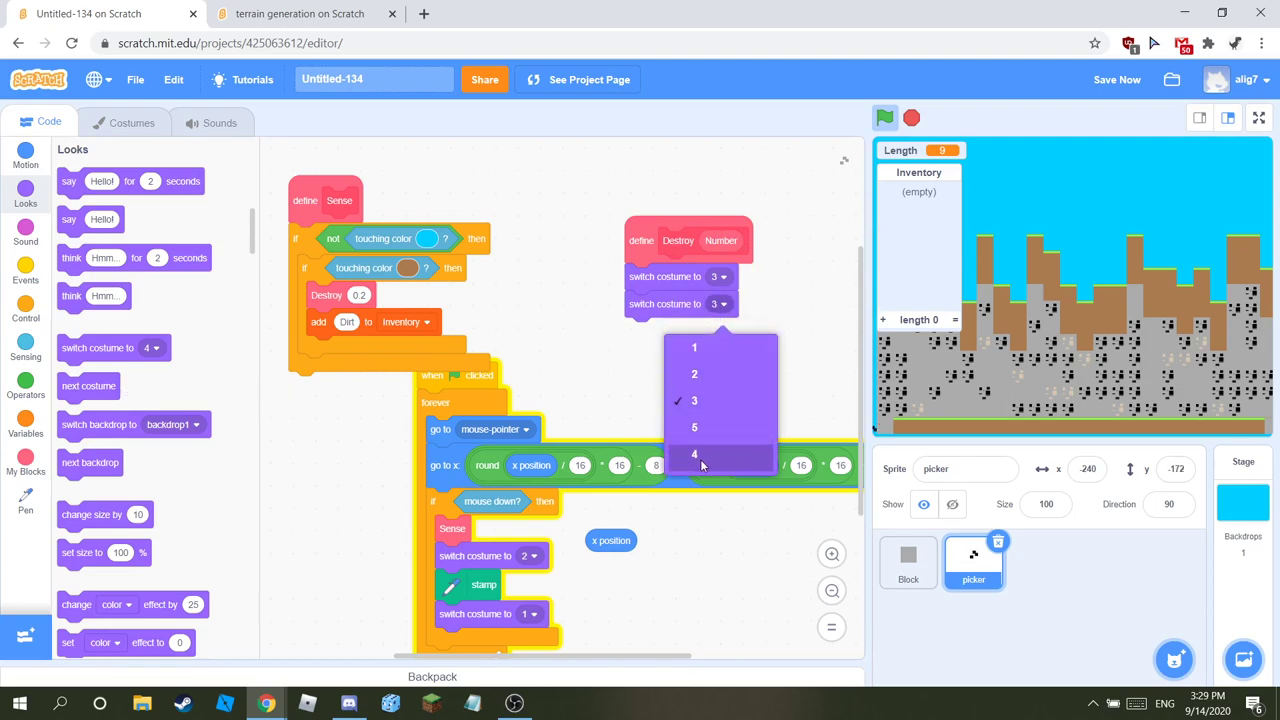
# Step: Try to swap the order of the picker's last two crack costumes and rename the smaller one to 4
pyautogui.click(125, 122)
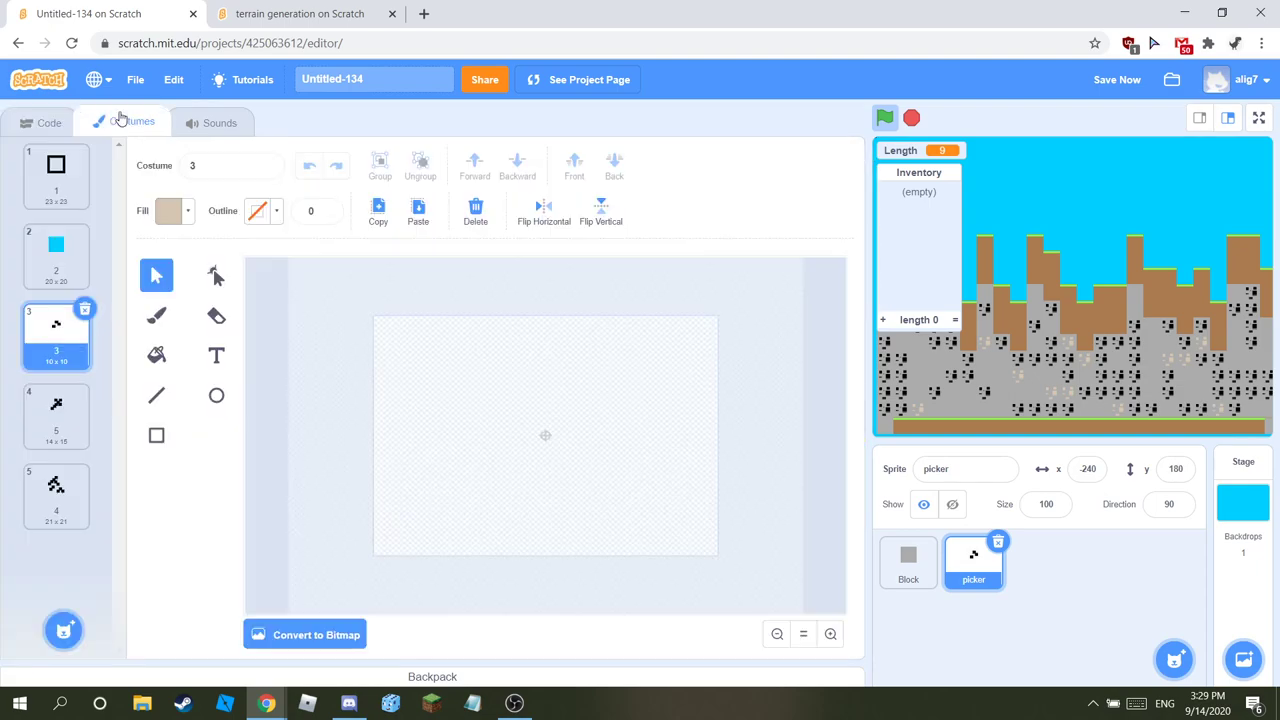
pyautogui.moveTo(57, 430)
pyautogui.mouseDown()
pyautogui.moveTo(52, 450)
pyautogui.moveTo(56, 410)
pyautogui.mouseUp()
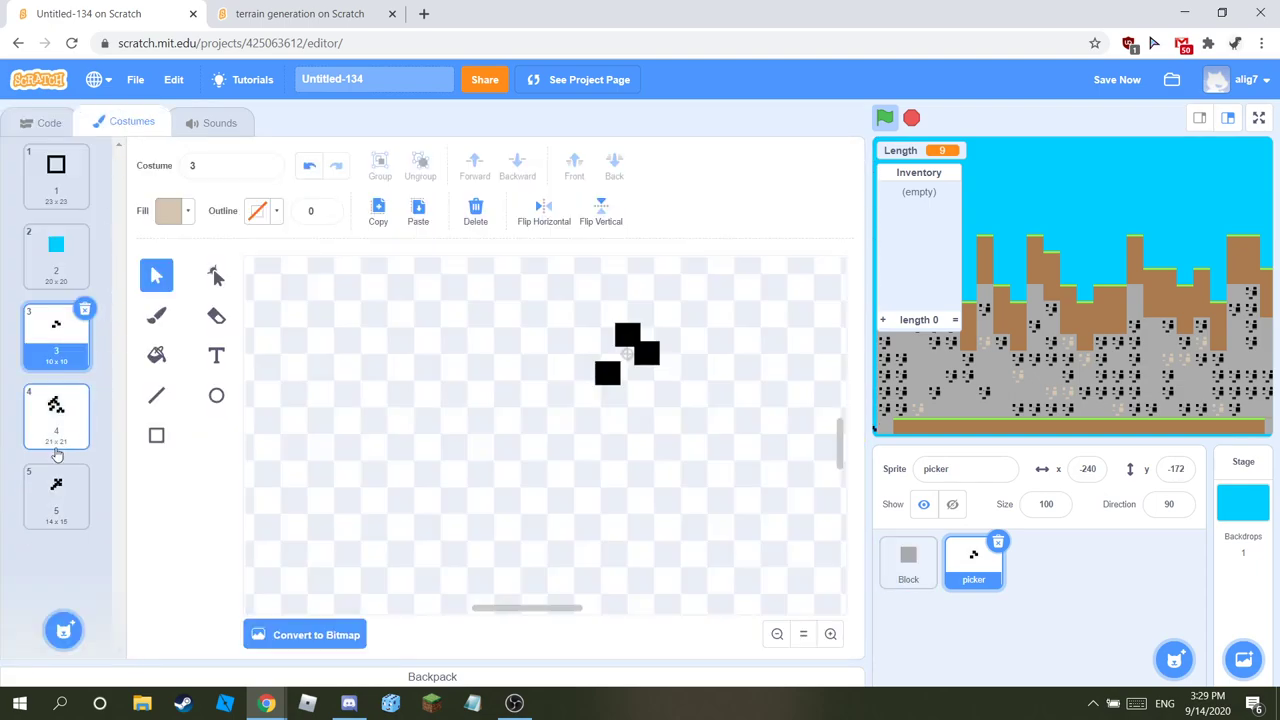
pyautogui.click(55, 495)
pyautogui.click(241, 177)
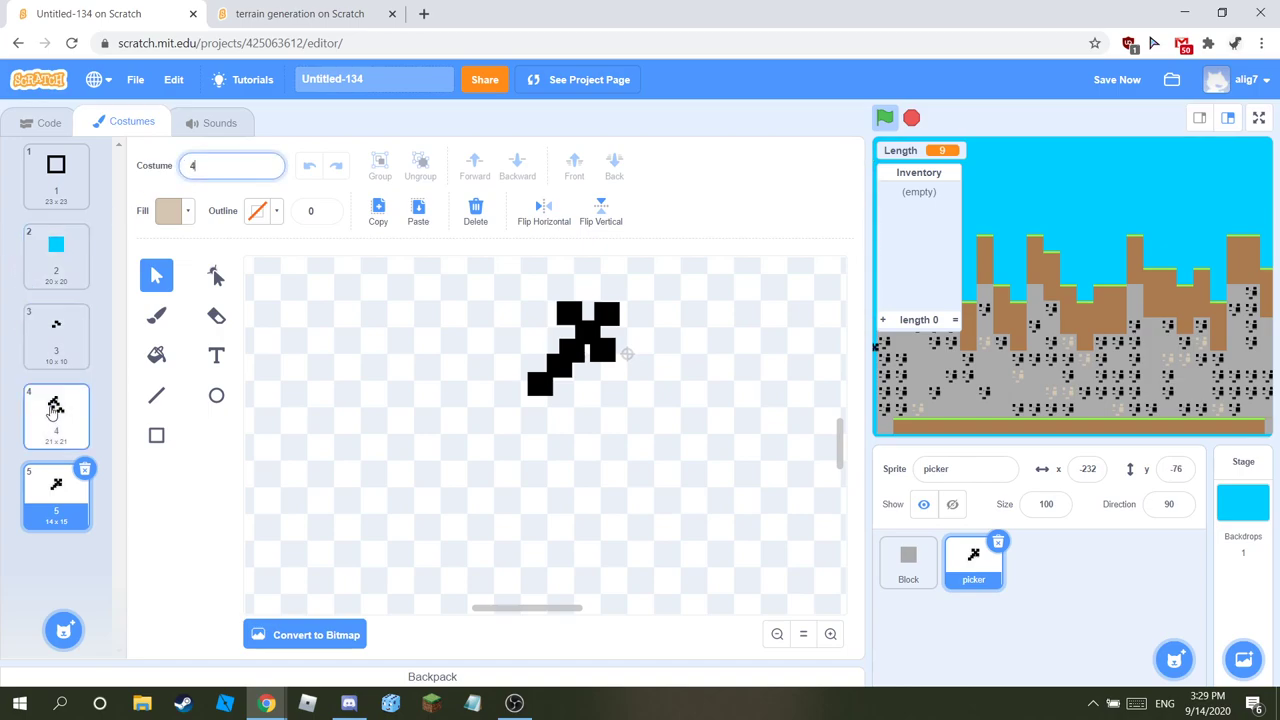
pyautogui.moveTo(56, 410); pyautogui.dragTo(70, 478)
pyautogui.click(60, 495)
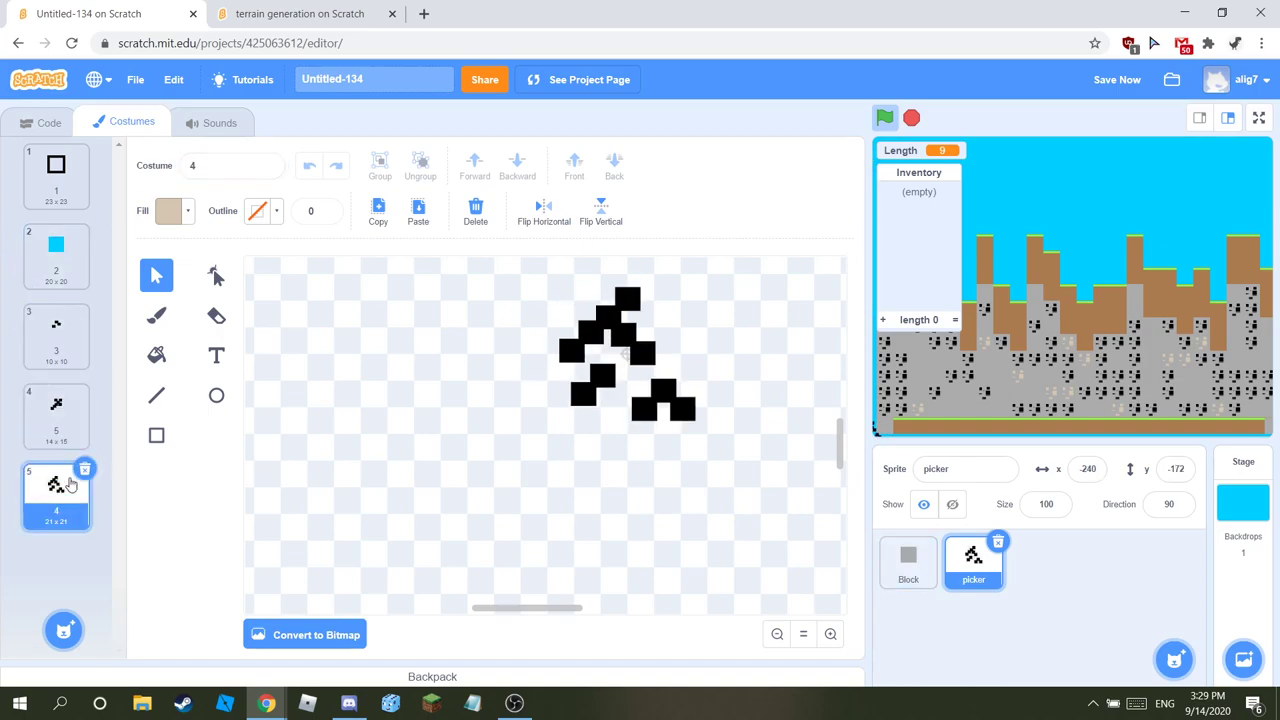
# Step: Try to rename the picker's fourth costume to 4 while the fifth costume still uses that name
pyautogui.click(56, 415)
pyautogui.click(259, 164)
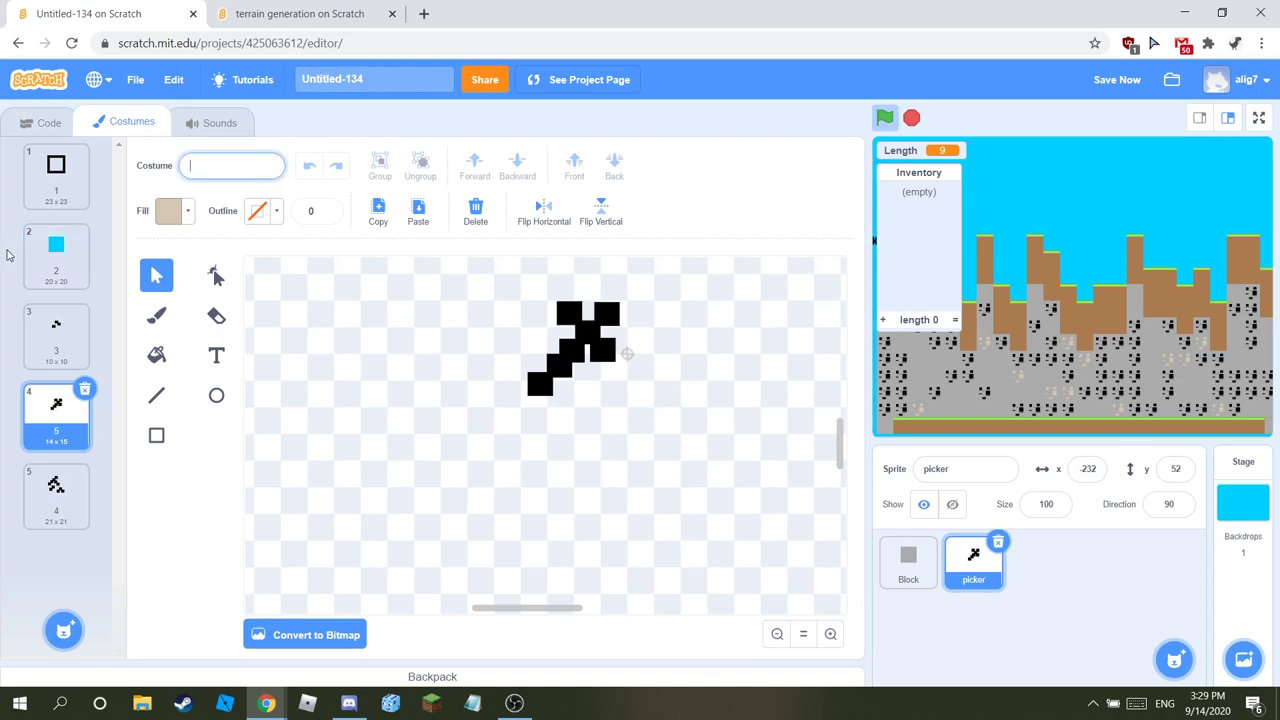
pyautogui.write('4')
# Step: Rename the picker's fifth costume to 4fg to free its name, and rename the fourth costume to 4
pyautogui.click(65, 476)
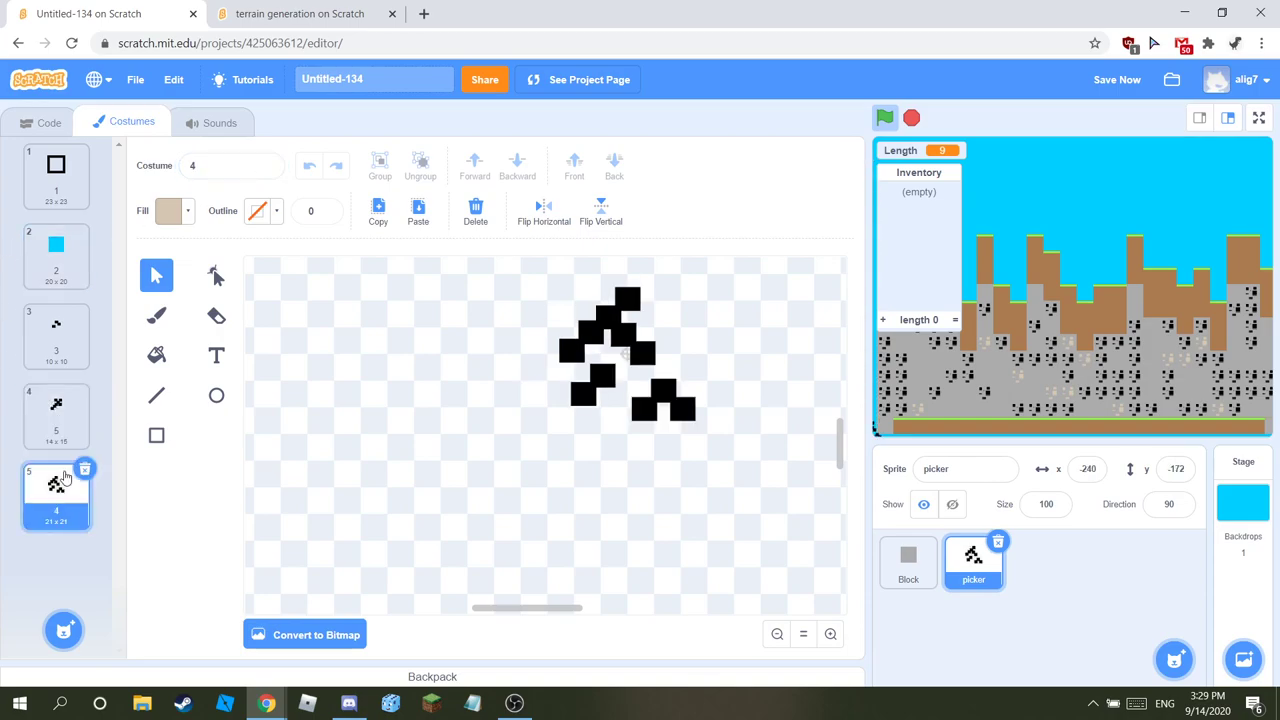
pyautogui.click(260, 164)
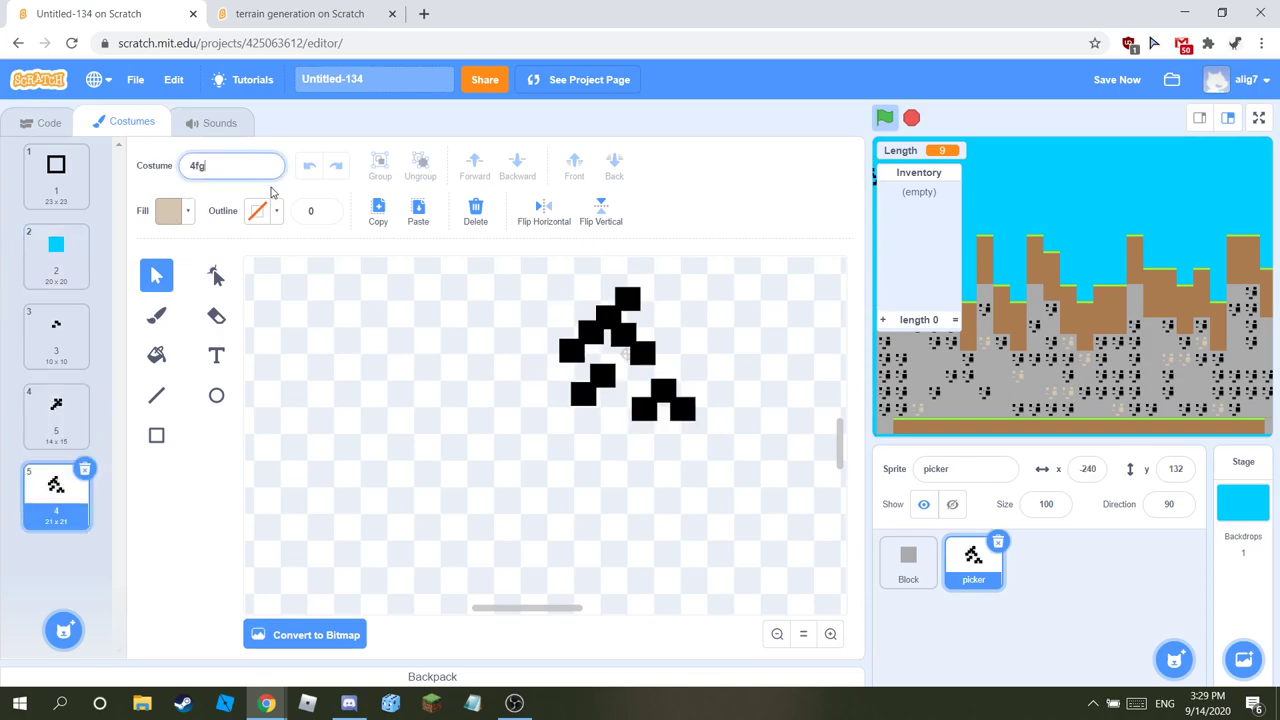
pyautogui.click(57, 420)
pyautogui.click(225, 170)
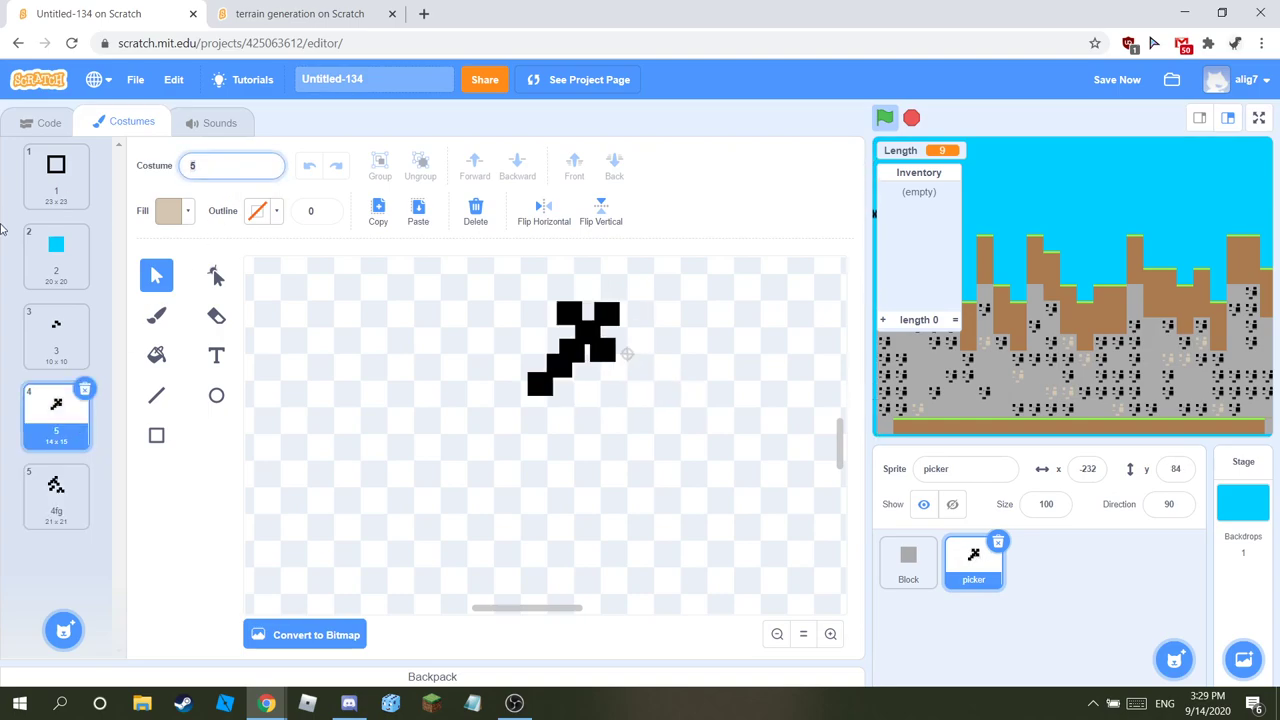
pyautogui.write('4')
pyautogui.press('Return')
# Step: Rename the picker's fifth costume, the larger crack drawing, to 5
pyautogui.click(72, 530)
pyautogui.click(200, 166)
pyautogui.press('BackSpace')
pyautogui.write('5')
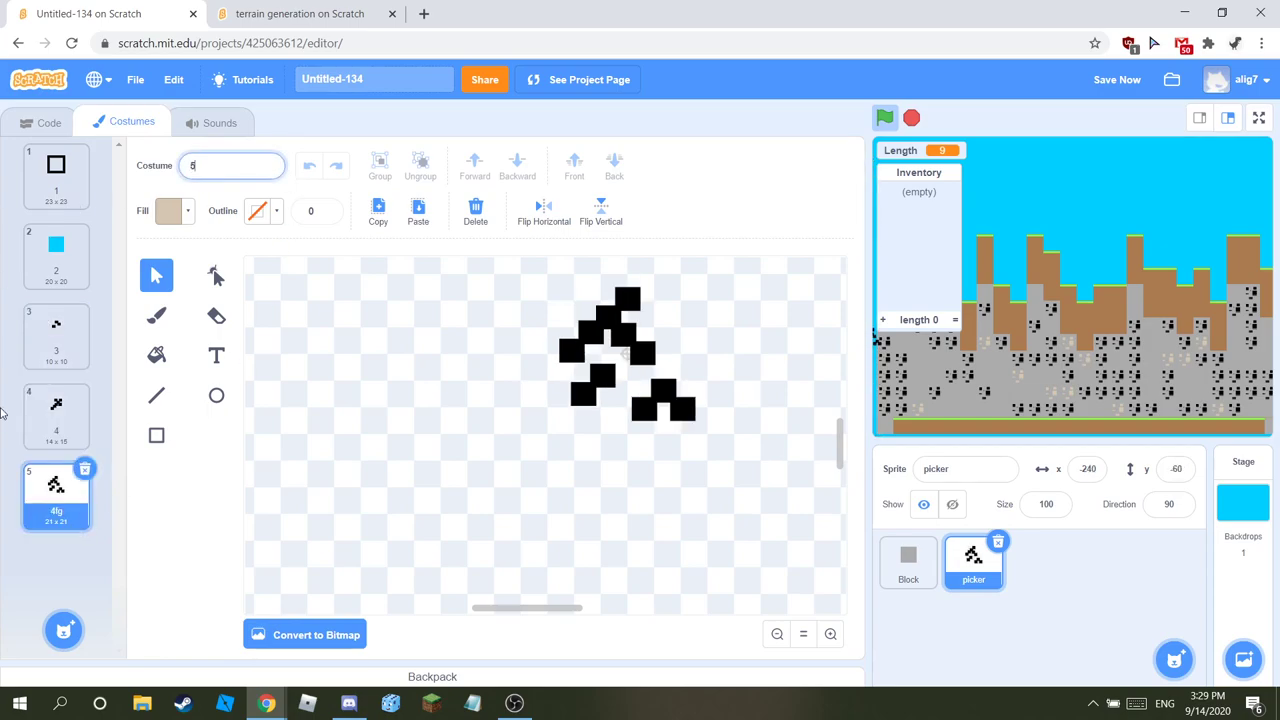
pyautogui.press('Return')
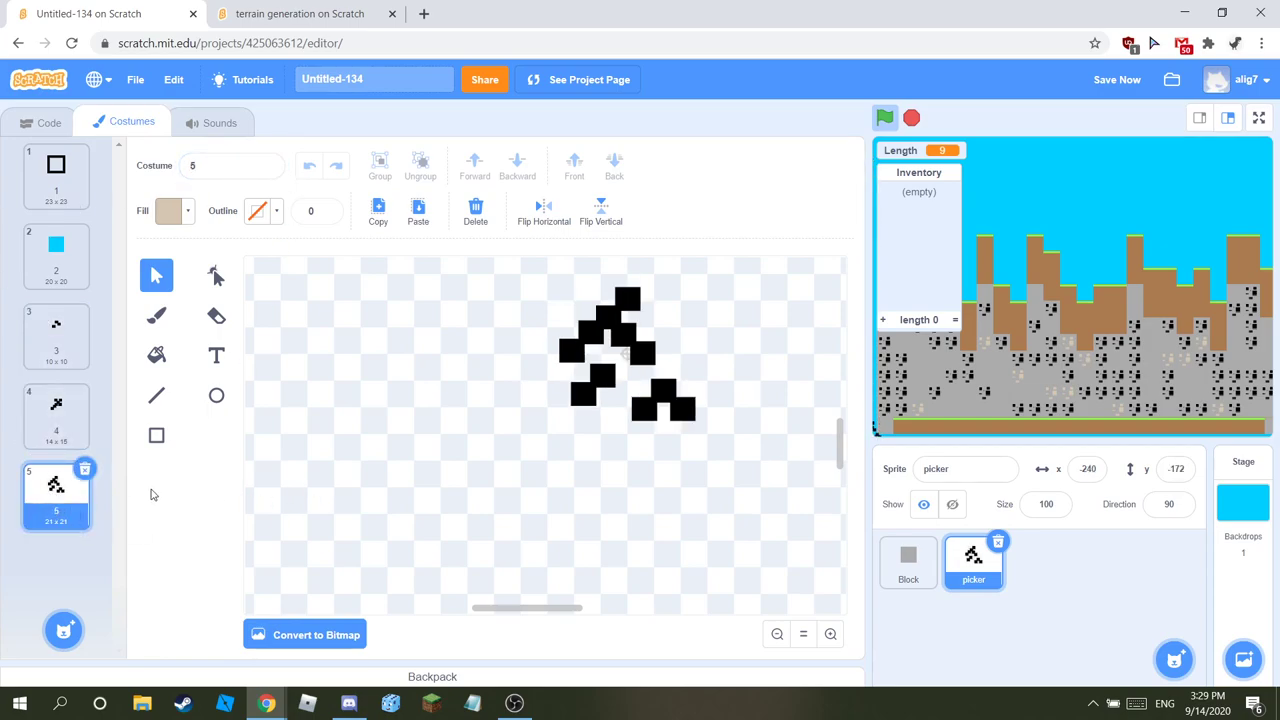
# Step: Duplicate the second switch costume block in the Destroy definition, setting the second block to costume 4 and the third to costume 5
pyautogui.click(36, 124)
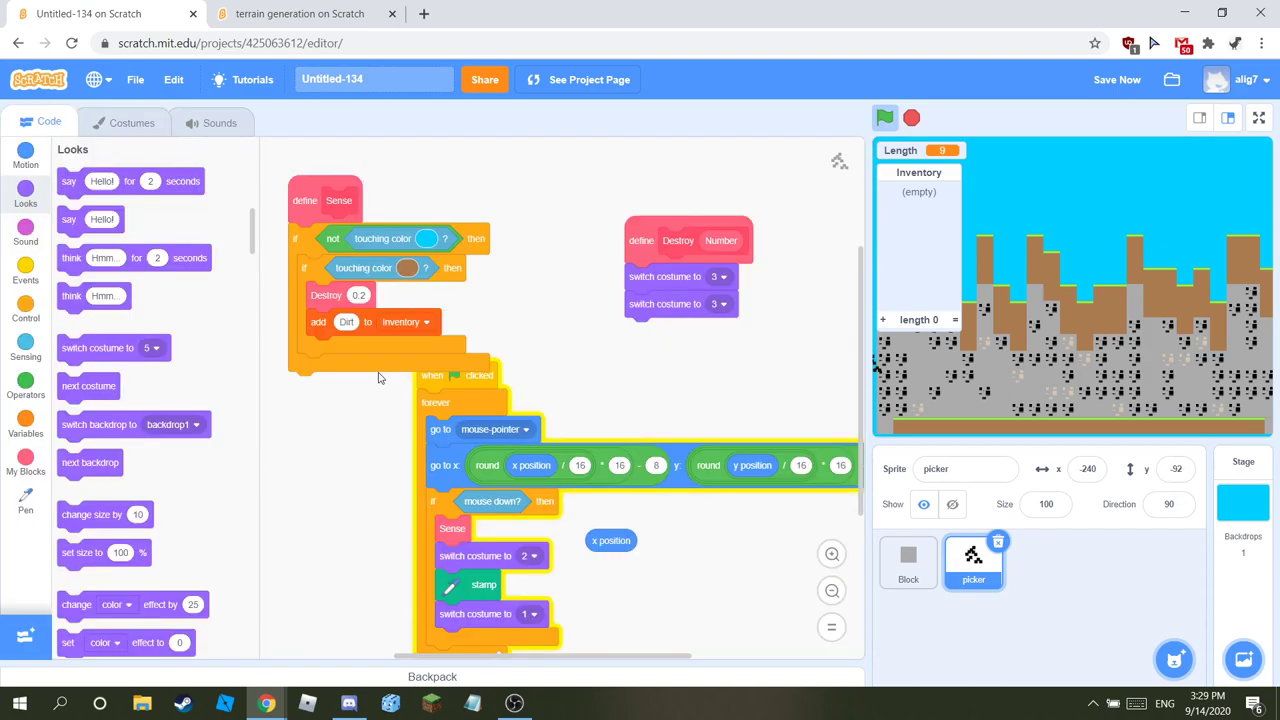
pyautogui.rightClick(694, 293)
pyautogui.click(722, 298)
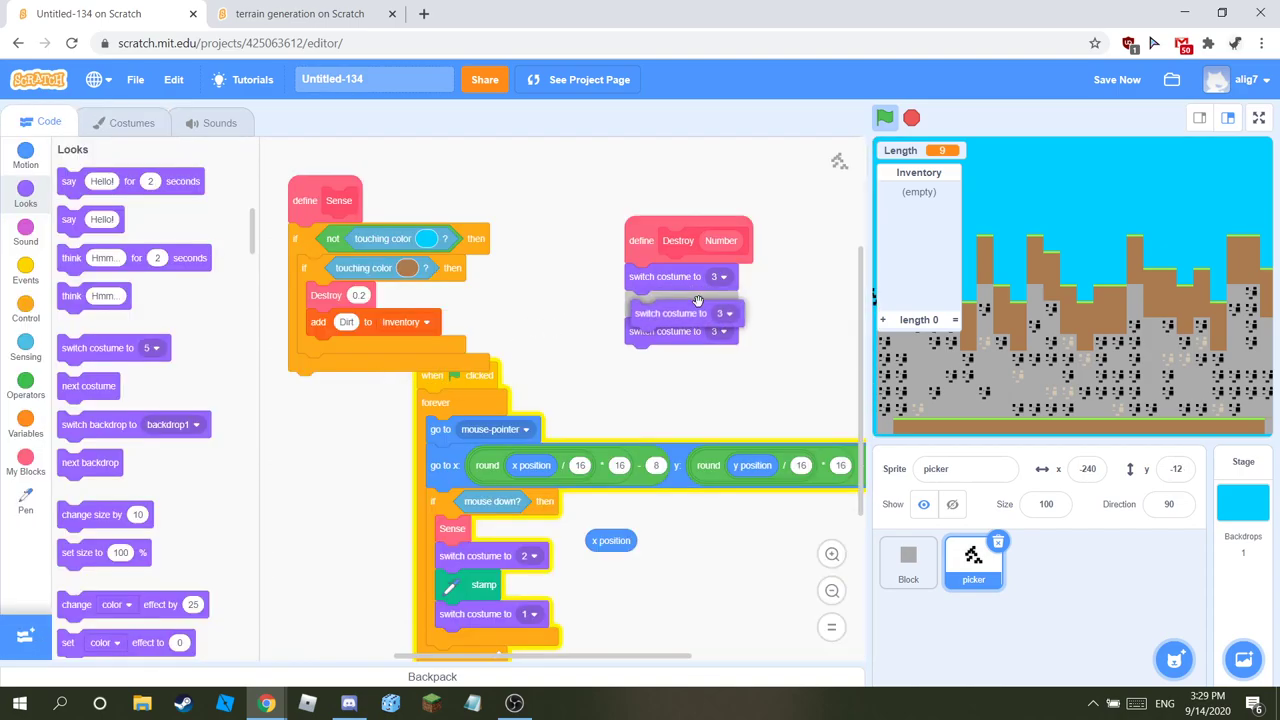
pyautogui.click(735, 318)
pyautogui.click(722, 304)
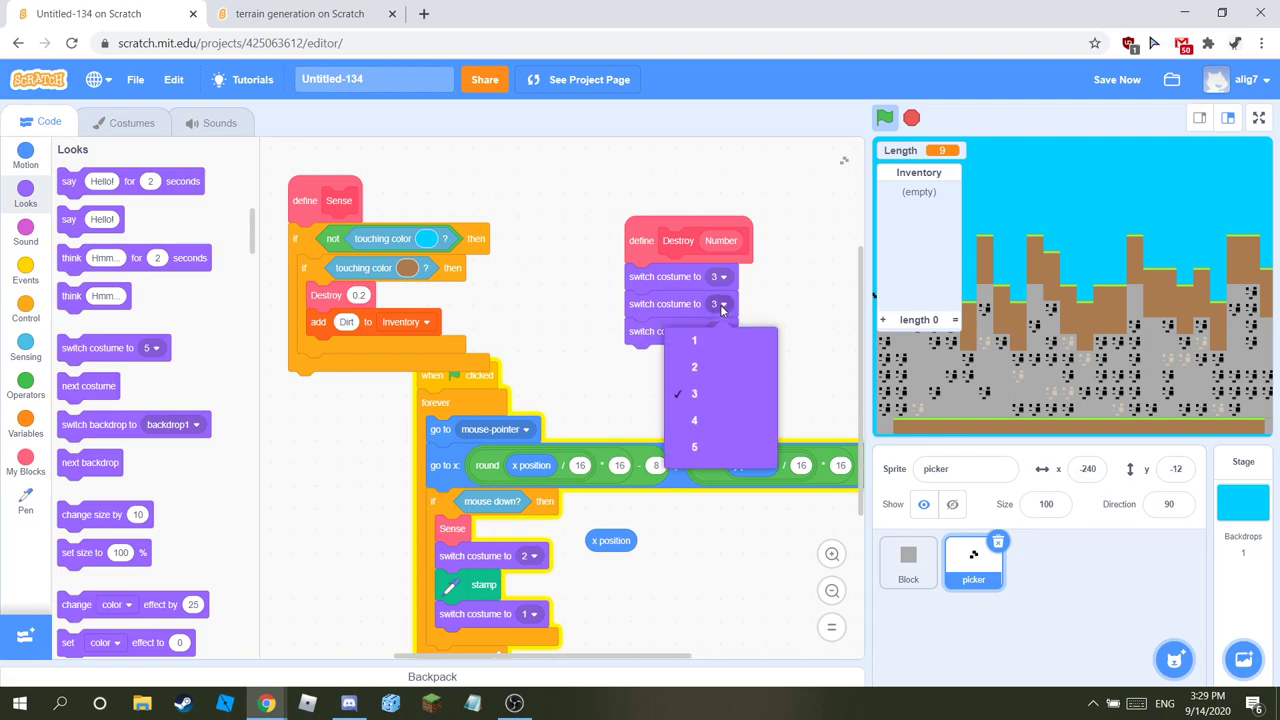
pyautogui.click(735, 427)
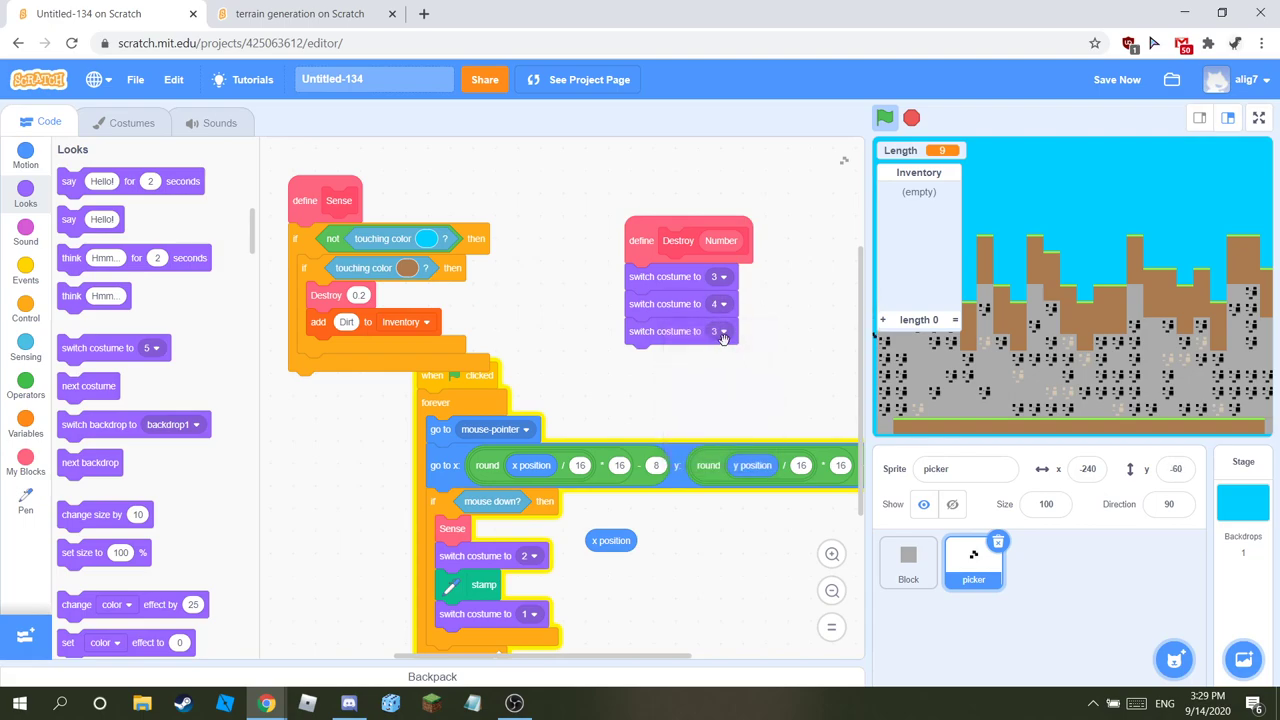
pyautogui.click(720, 330)
pyautogui.click(730, 482)
# Step: Insert a wait 1 seconds block after each of the first two costume switches in the Destroy definition
pyautogui.click(26, 305)
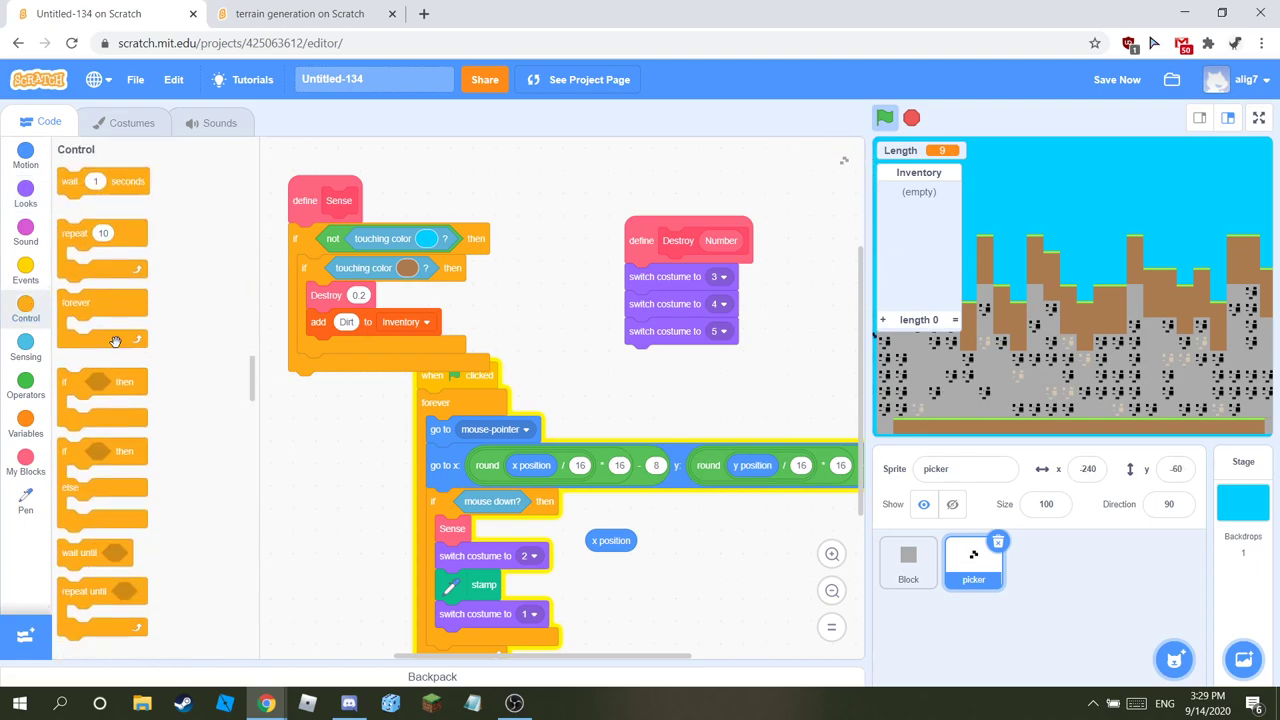
pyautogui.moveTo(78, 183); pyautogui.dragTo(650, 306)
pyautogui.moveTo(78, 184); pyautogui.dragTo(650, 358)
# Step: Replace both wait durations in Destroy with division operators that have the Number parameter as their dividend
pyautogui.click(26, 372)
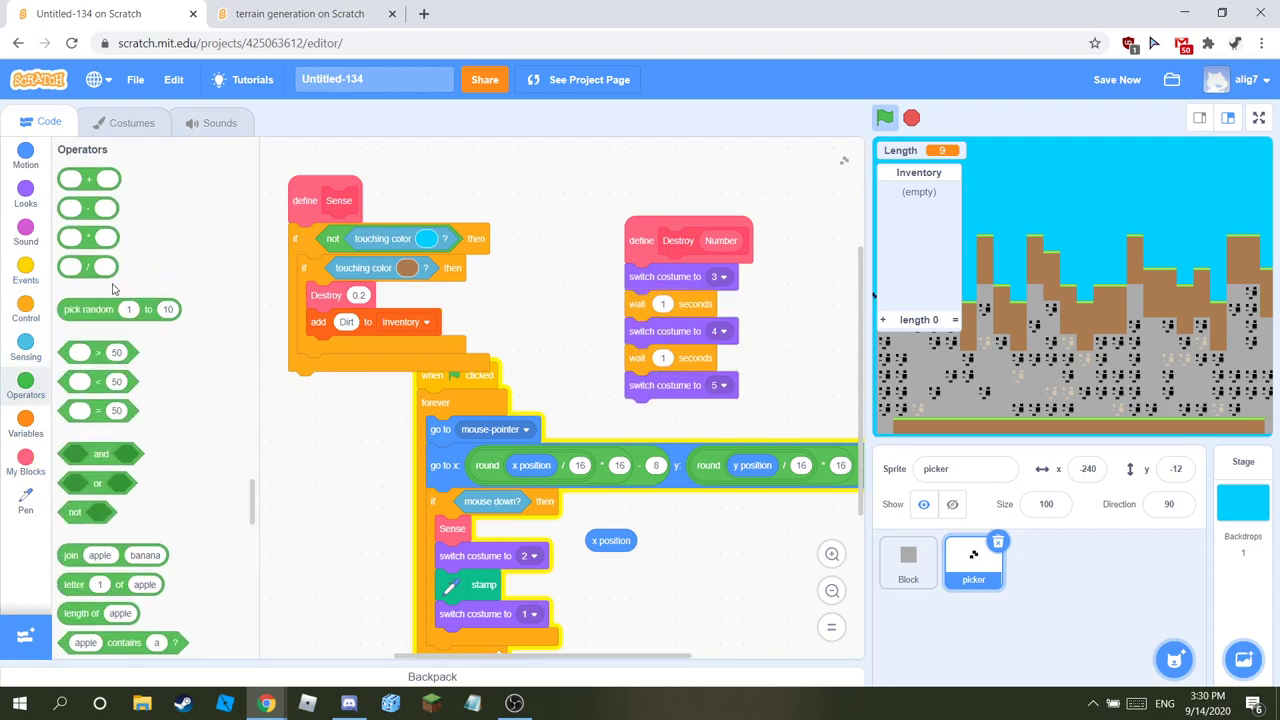
pyautogui.moveTo(88, 267); pyautogui.dragTo(668, 307)
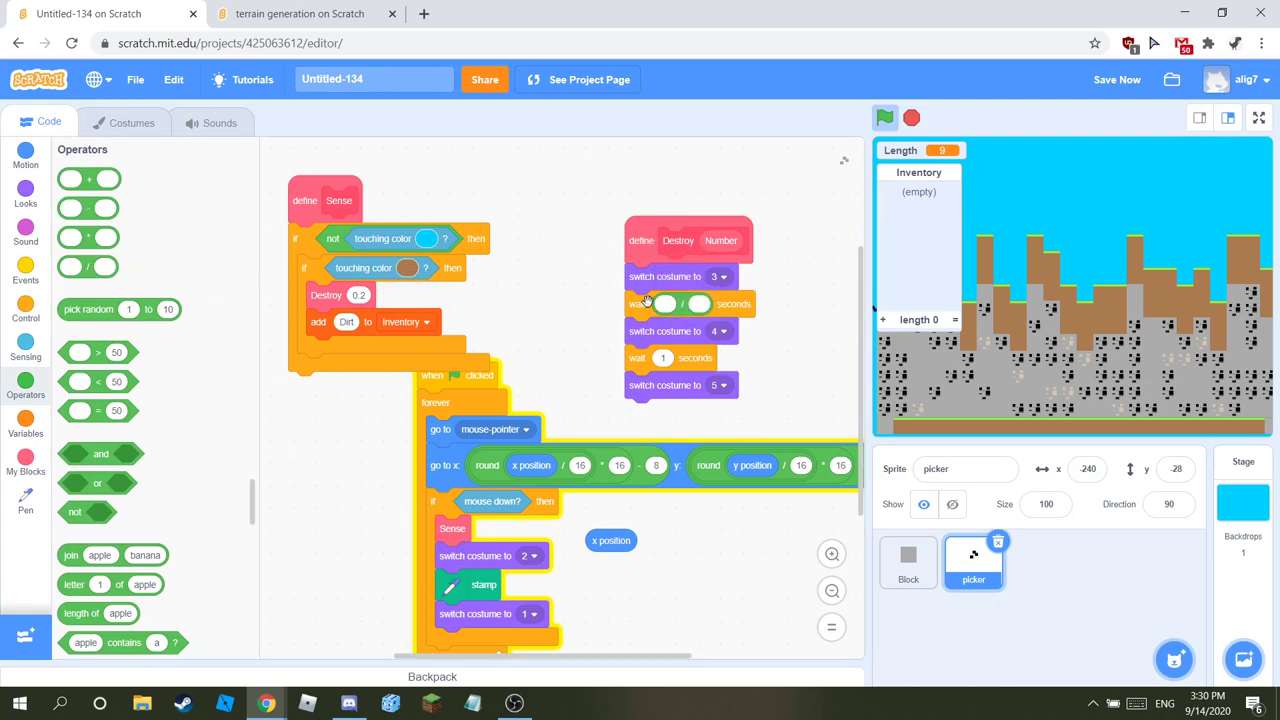
pyautogui.moveTo(74, 272); pyautogui.dragTo(664, 358)
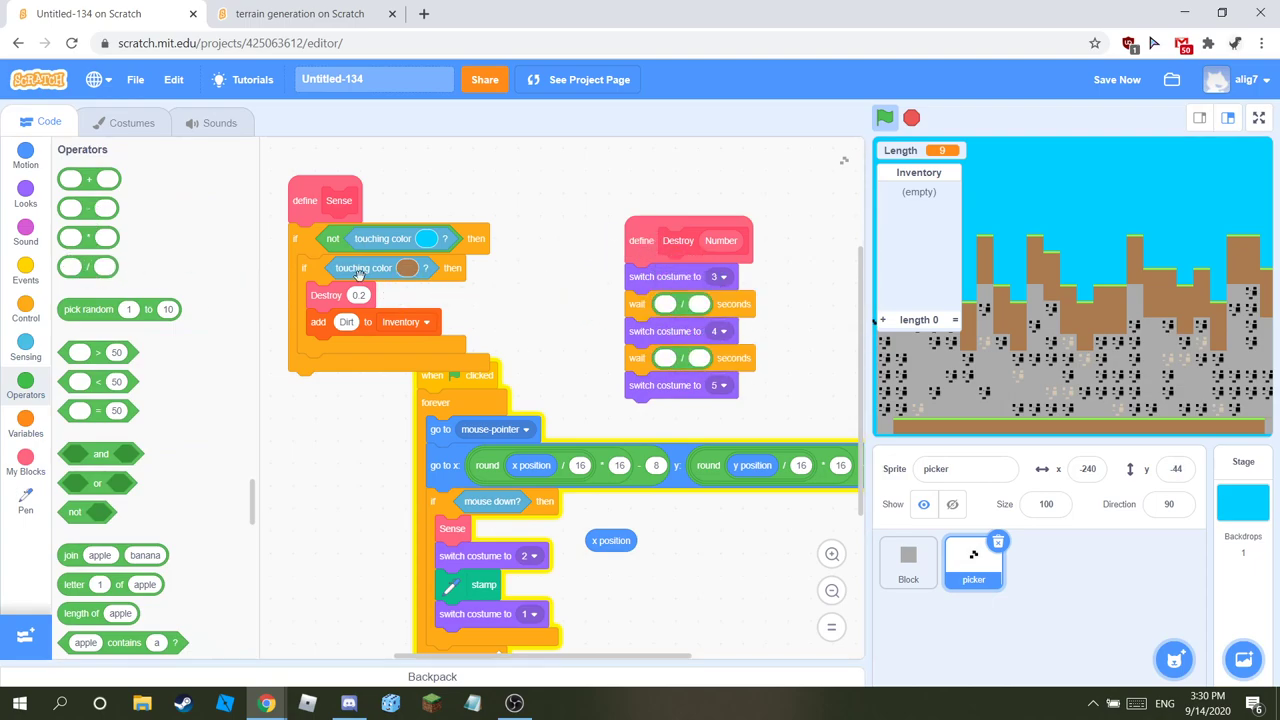
pyautogui.moveTo(718, 240); pyautogui.dragTo(672, 364)
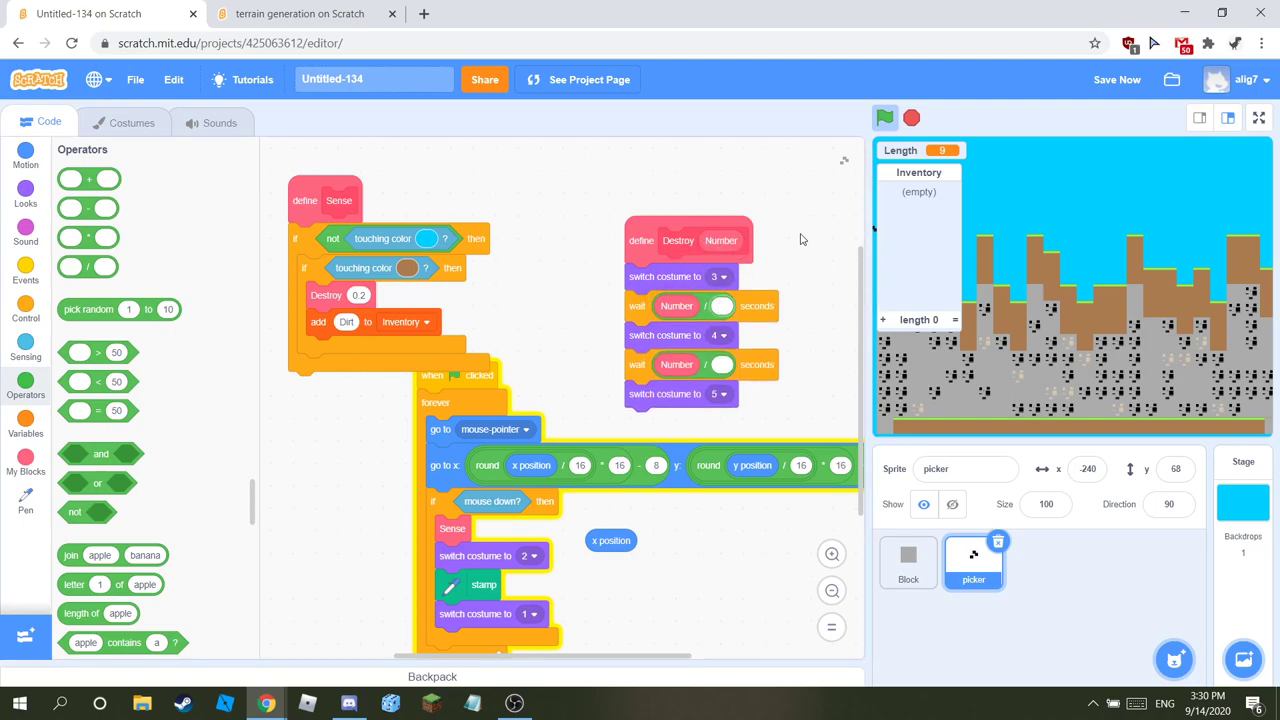
# Step: Save the project and set the divisor to 3 in both Destroy wait durations
pyautogui.hotkey('ctrl', 's')
pyautogui.write('3')
pyautogui.click(719, 365)
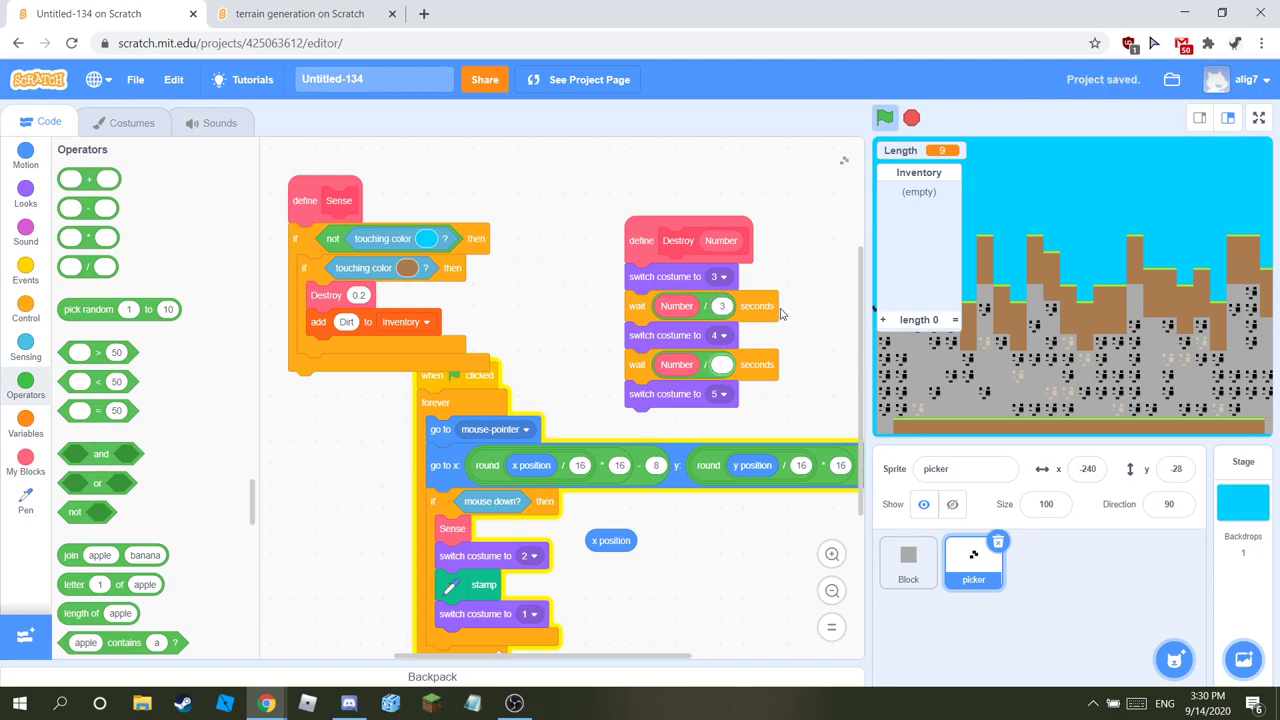
# Step: Run the project twice and mine several terrain blocks to test the crack animation and inventory collection
pyautogui.click(884, 118)
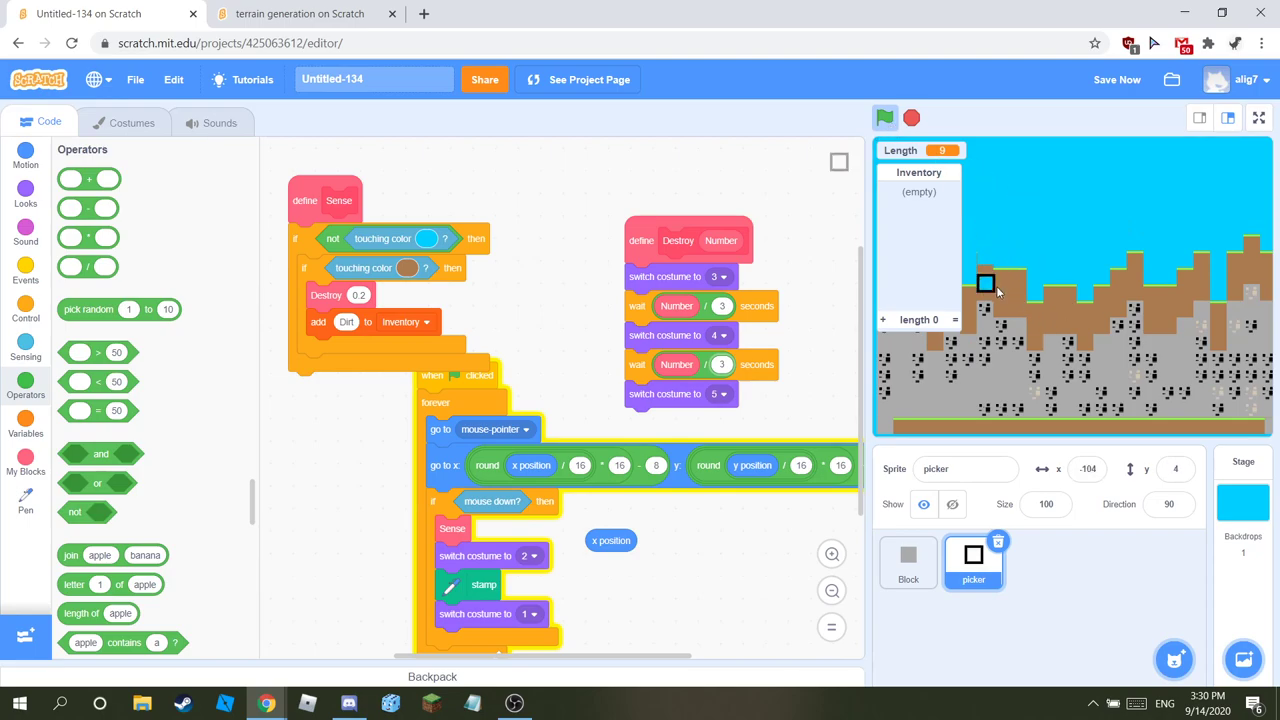
pyautogui.click(1011, 295)
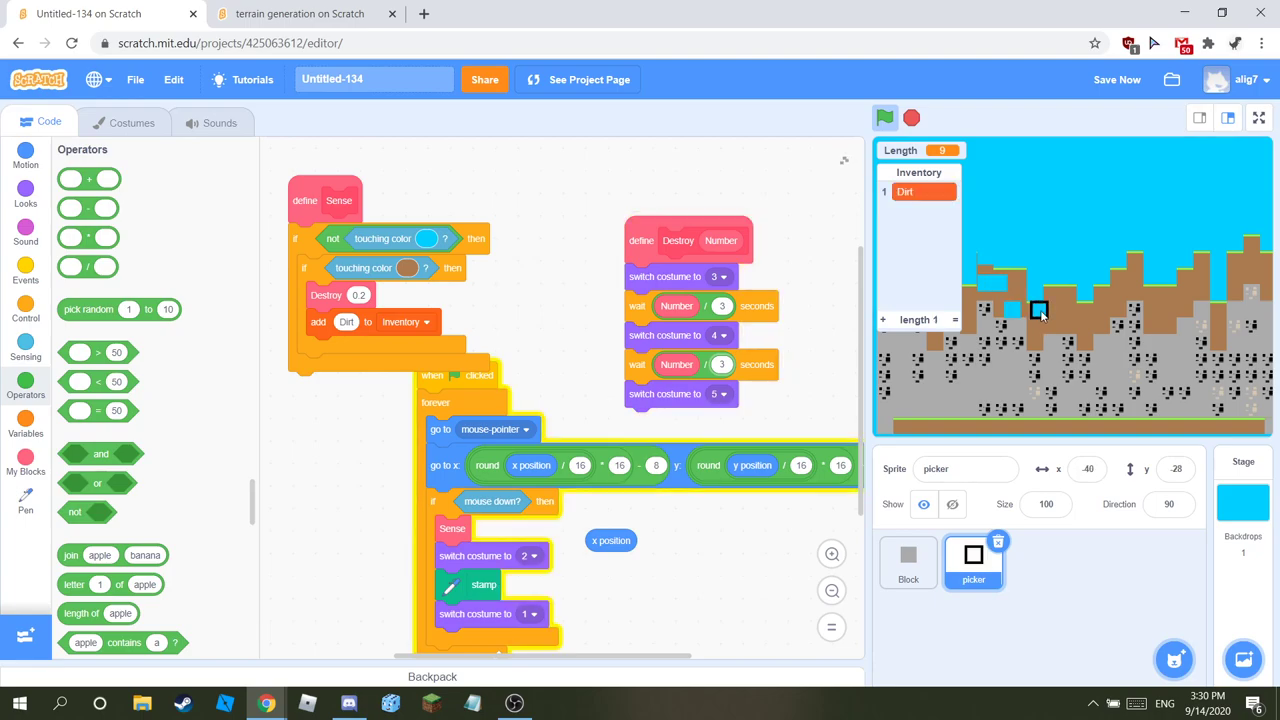
pyautogui.click(1088, 318)
pyautogui.click(1118, 300)
pyautogui.click(886, 116)
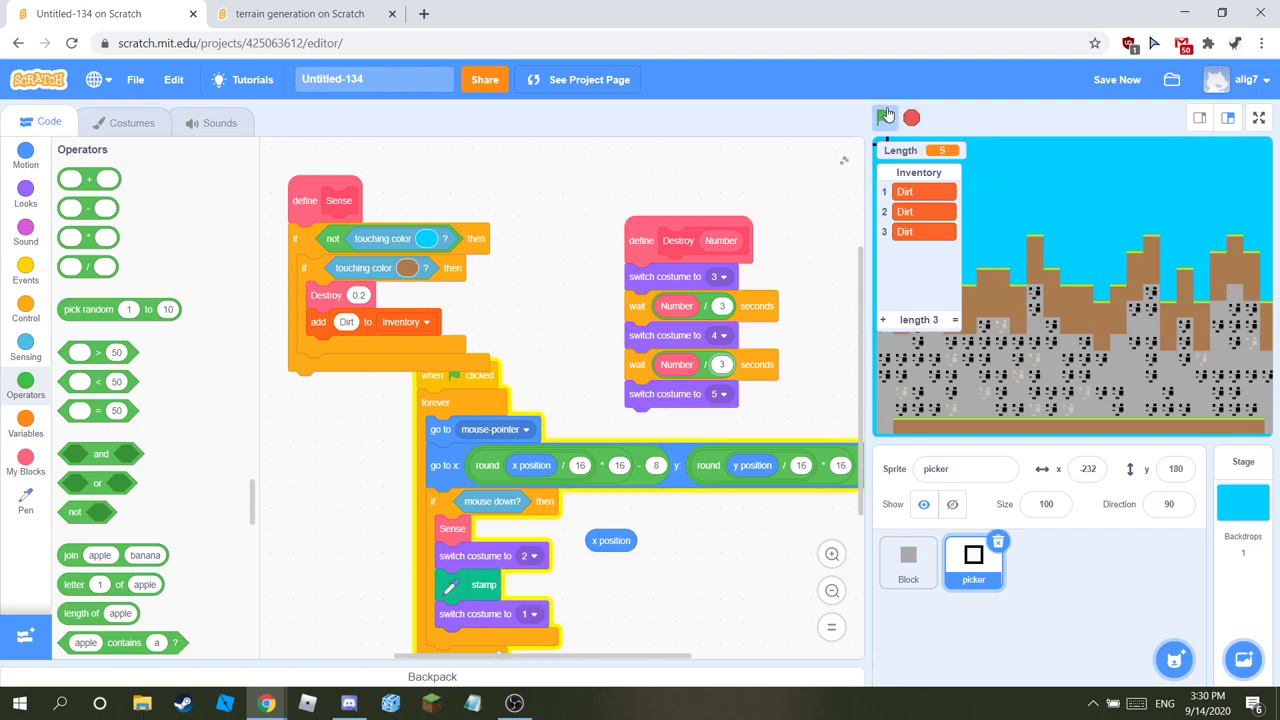
pyautogui.click(1045, 255)
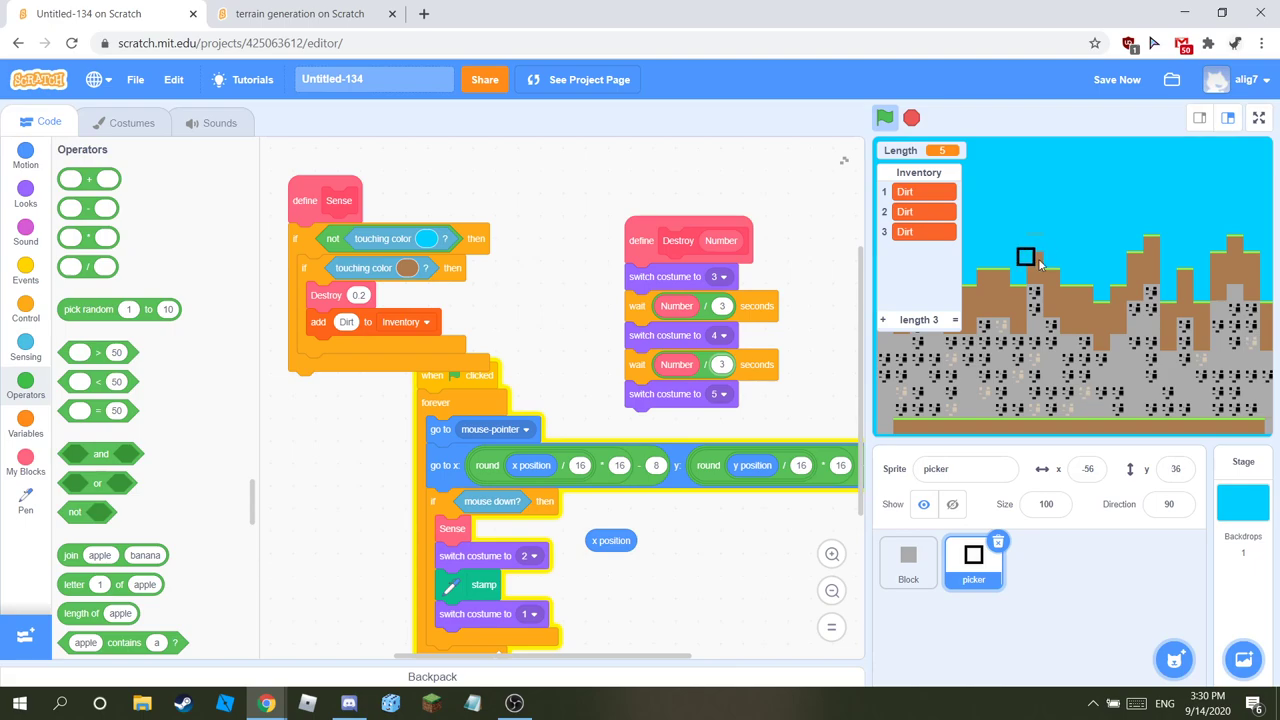
pyautogui.click(1067, 311)
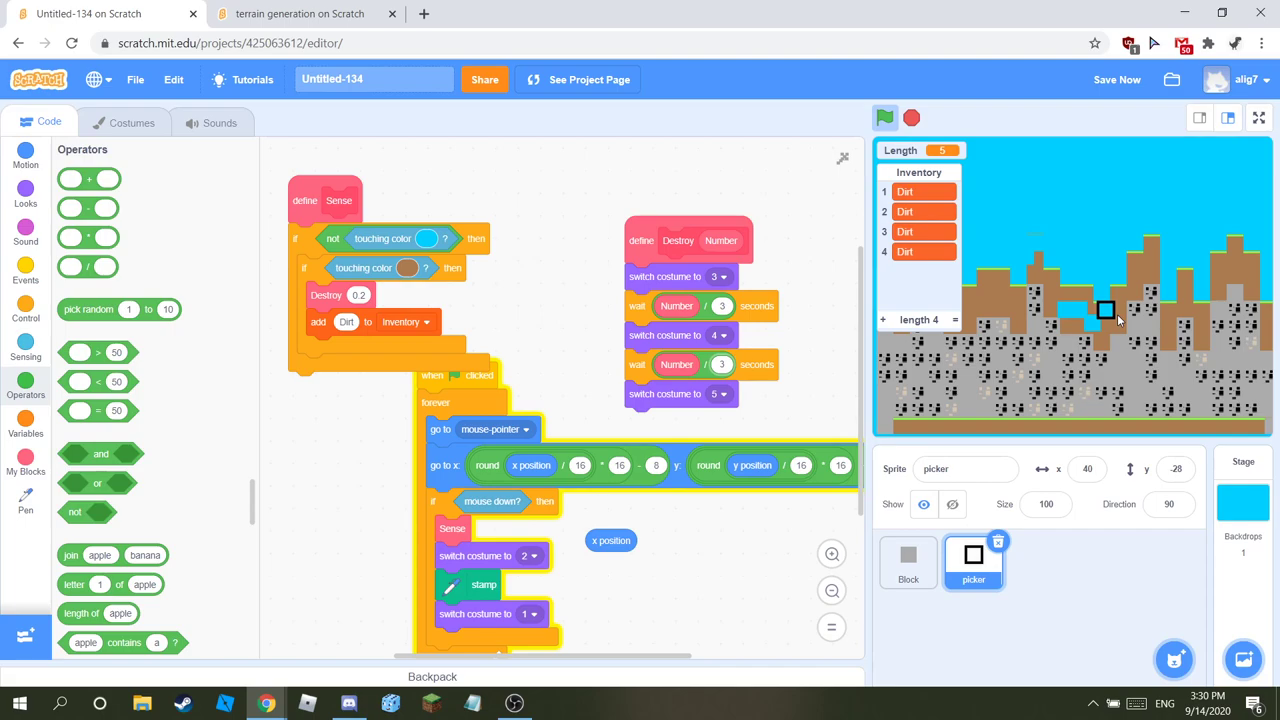
pyautogui.click(1152, 274)
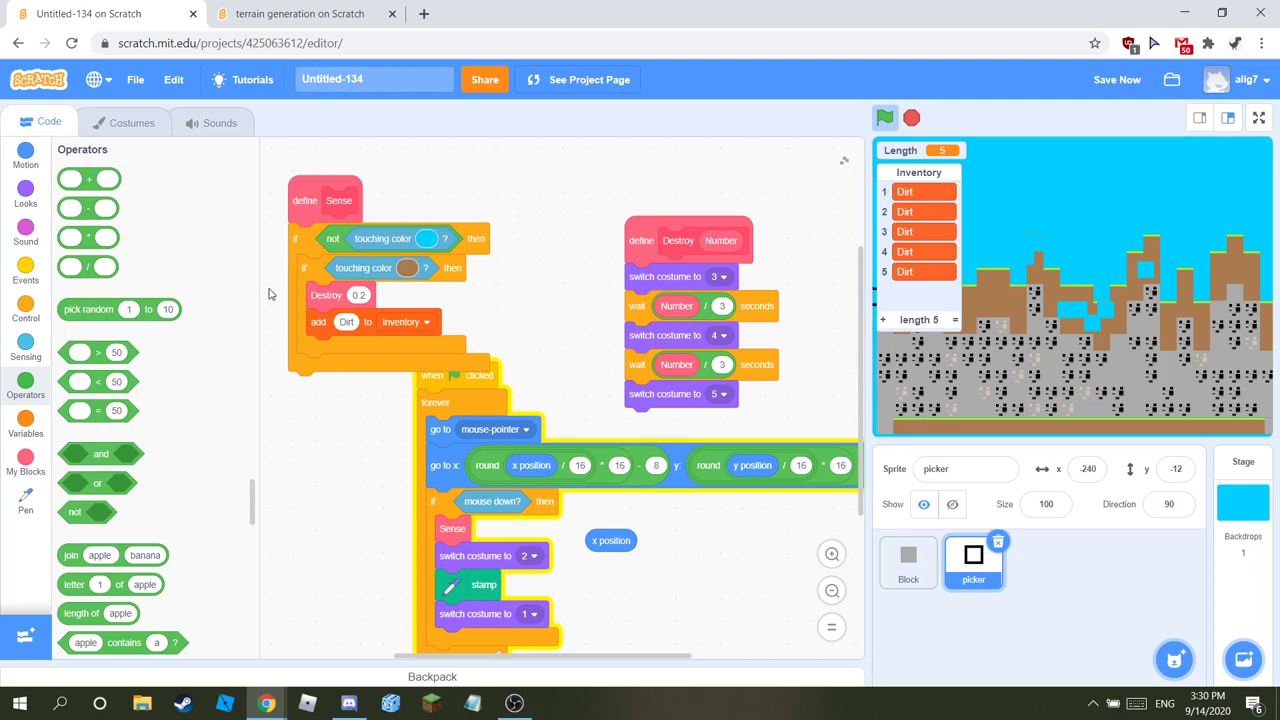
# Step: Duplicate the brown touching color condition with its Destroy and add Dirt blocks directly below the original in the Sense definition
pyautogui.rightClick(306, 267)
pyautogui.click(345, 276)
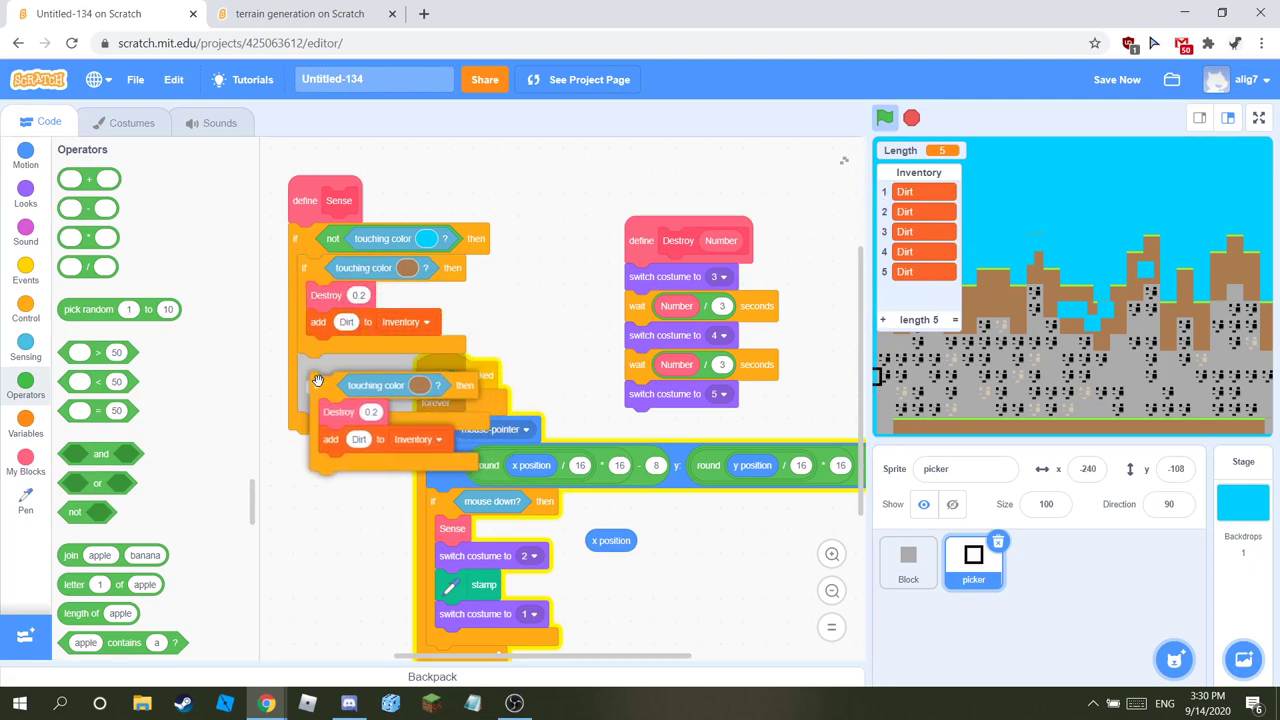
pyautogui.click(316, 377)
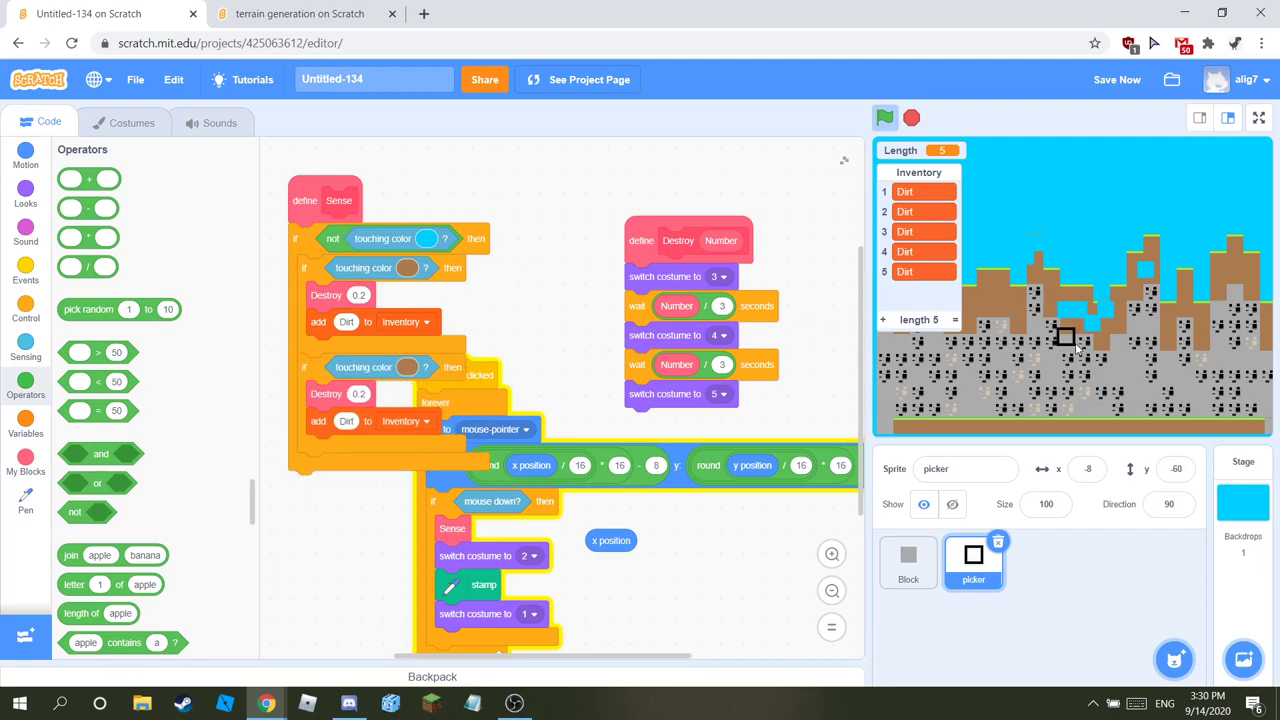
# Step: Add an empty if-then block between change x by 20 and set Length in the Block sprite's terrain loop
pyautogui.click(895, 572)
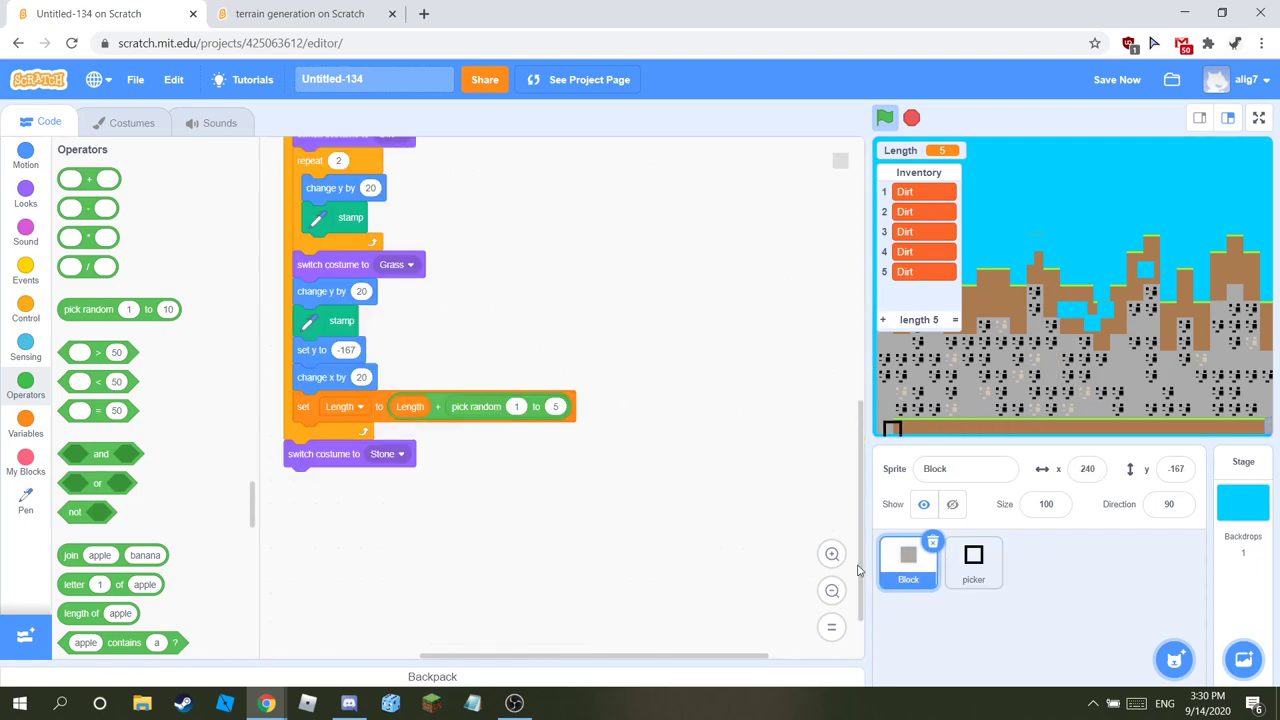
pyautogui.scroll(1, 674, 557)
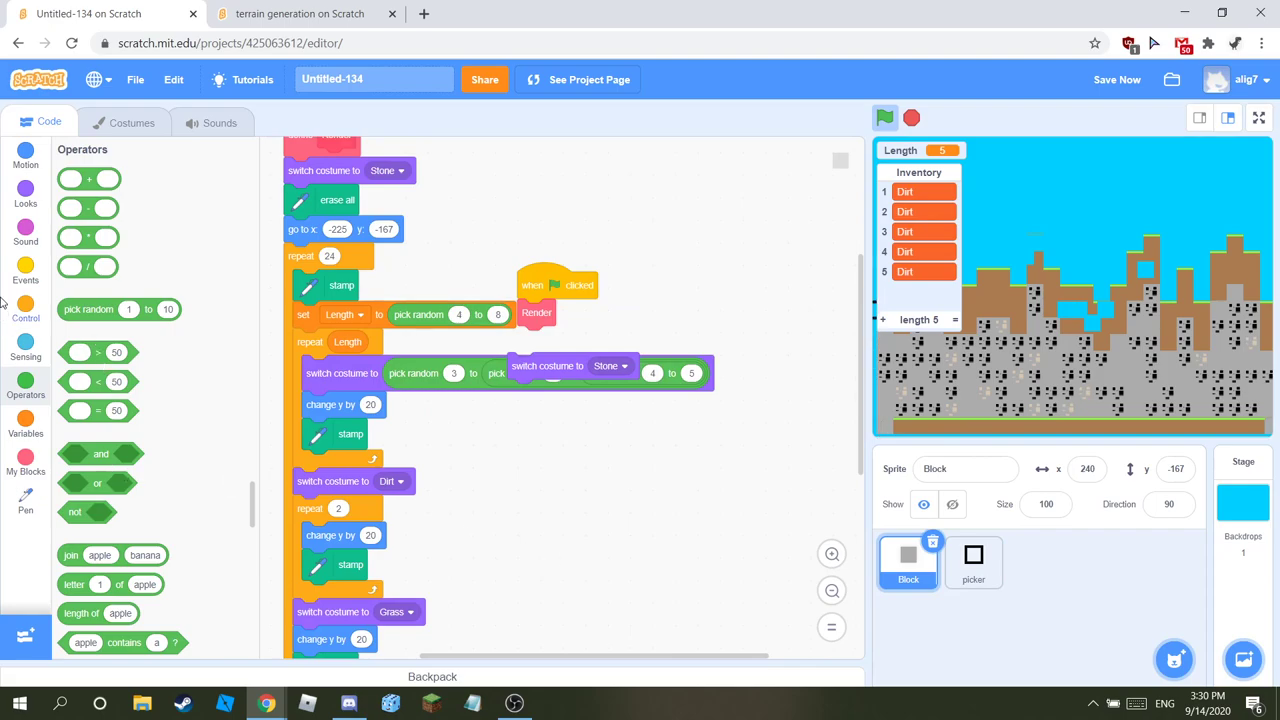
pyautogui.click(34, 322)
pyautogui.moveTo(120, 383); pyautogui.dragTo(546, 283)
pyautogui.click(543, 277)
pyautogui.moveTo(589, 323); pyautogui.dragTo(533, 482)
pyautogui.scroll(-3, 535, 480)
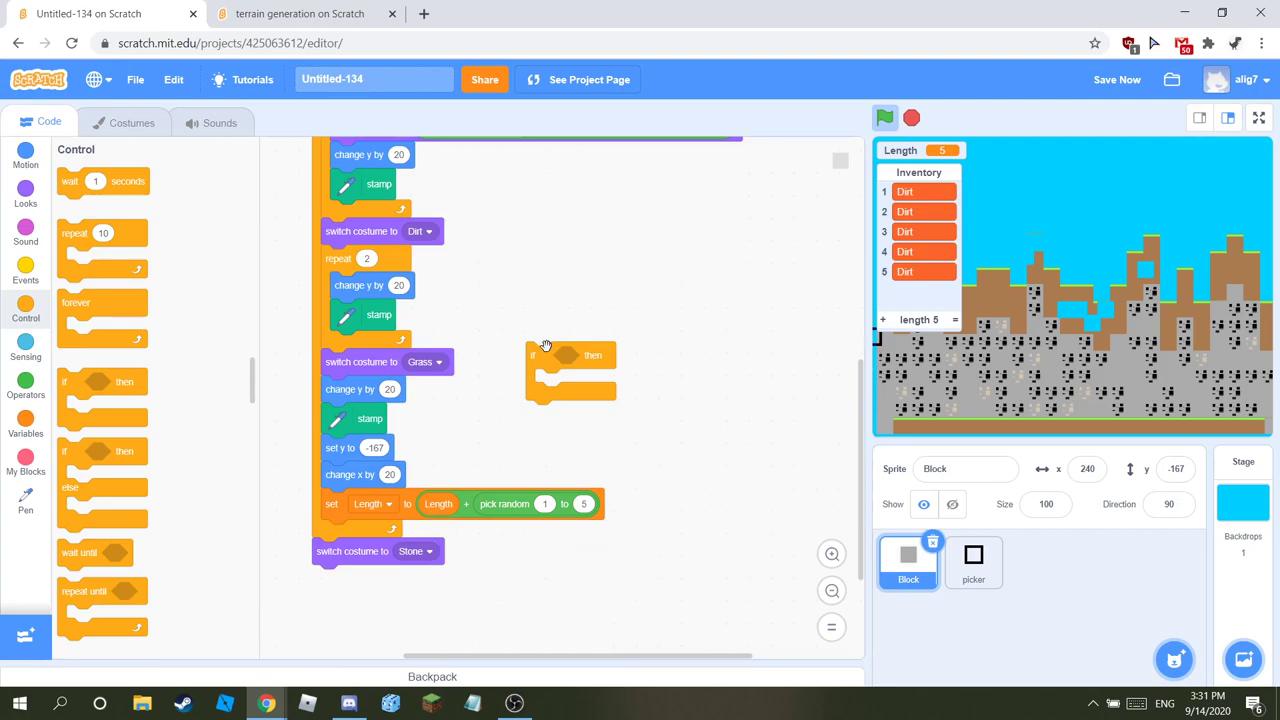
pyautogui.moveTo(541, 362); pyautogui.dragTo(344, 492)
pyautogui.moveTo(388, 528); pyautogui.dragTo(389, 562)
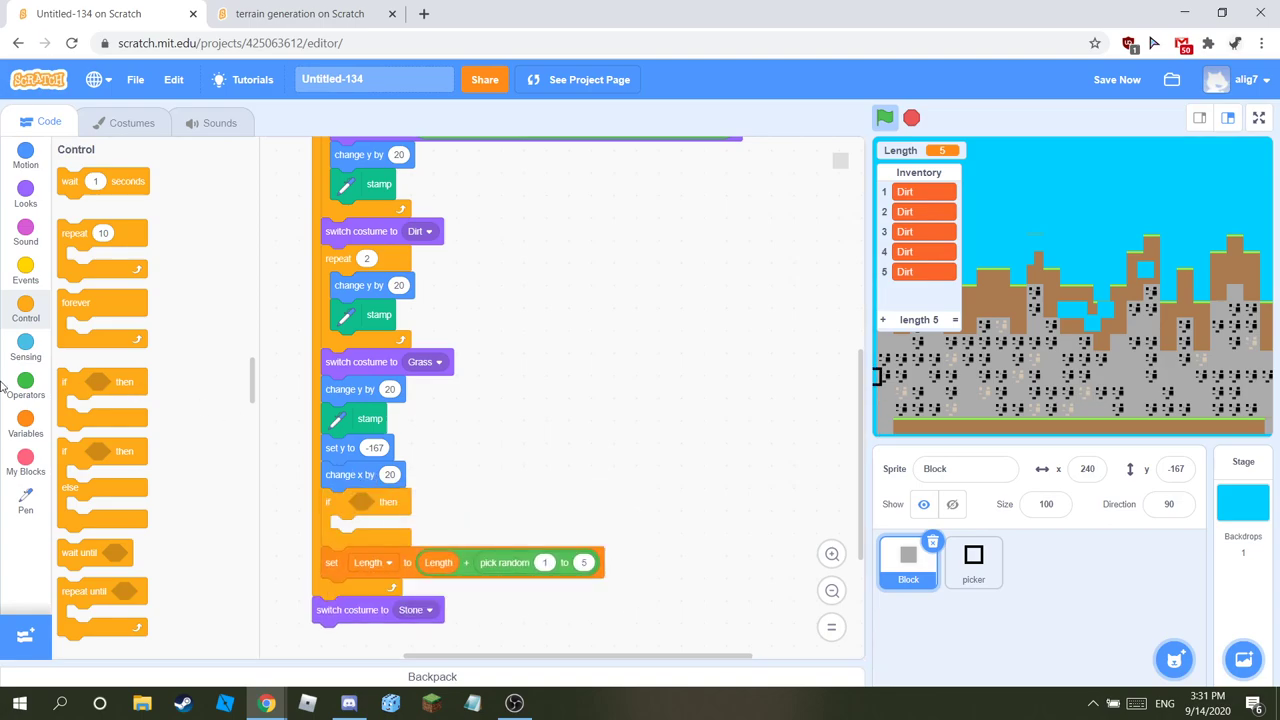
# Step: Place an equals comparison with 50 into the condition of the new if-then block
pyautogui.click(27, 348)
pyautogui.click(26, 386)
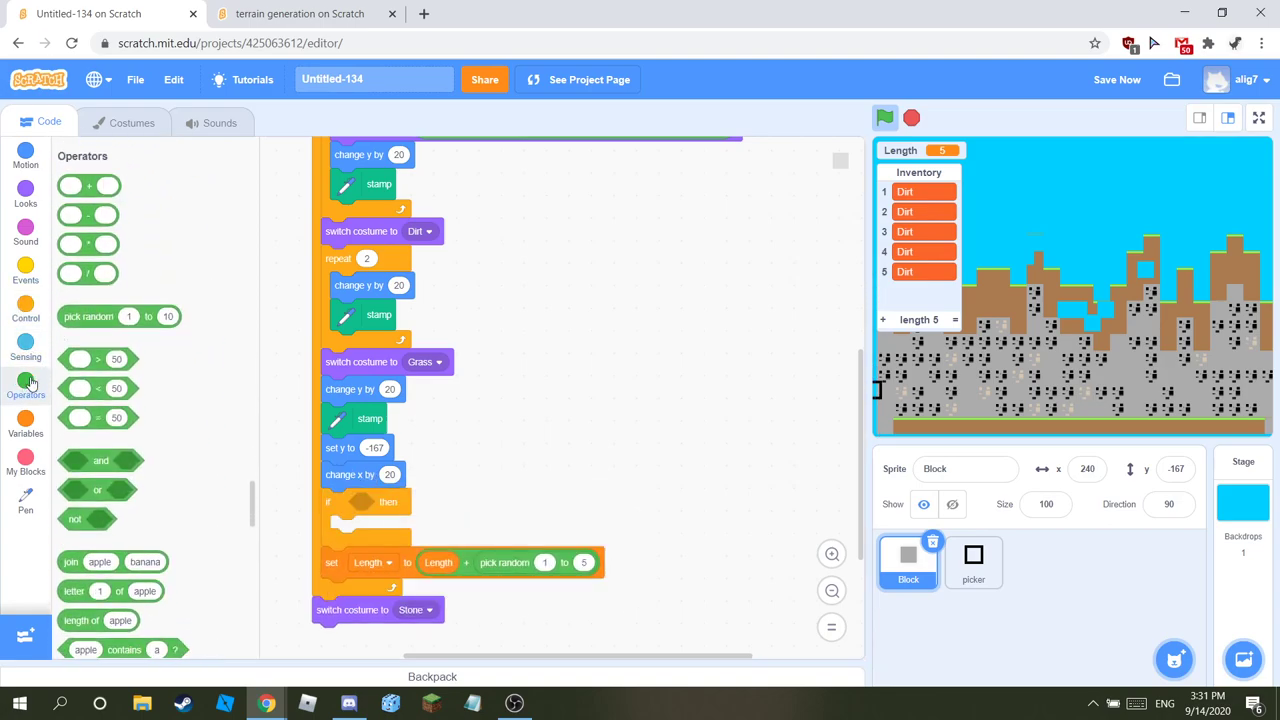
pyautogui.moveTo(98, 403); pyautogui.dragTo(388, 496)
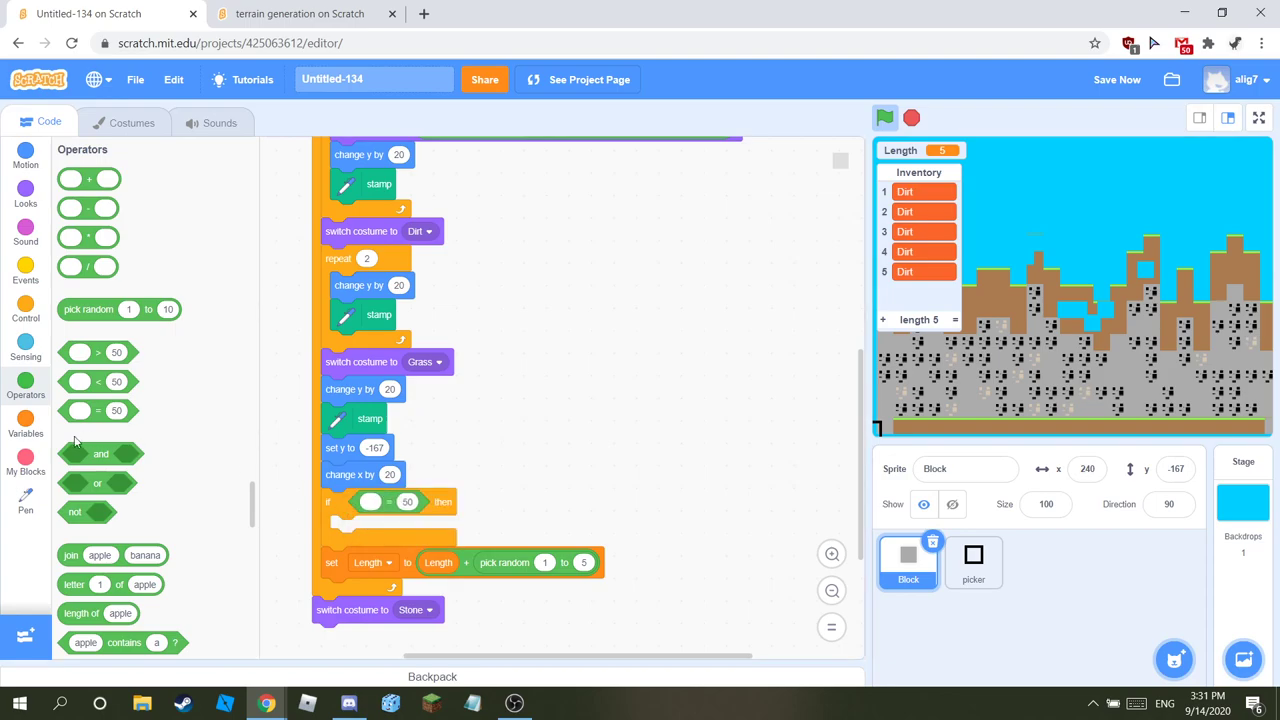
# Step: Try a copy of the Length variable as the first operand of the equals comparison, and pull it back out
pyautogui.rightClick(452, 562)
pyautogui.click(470, 569)
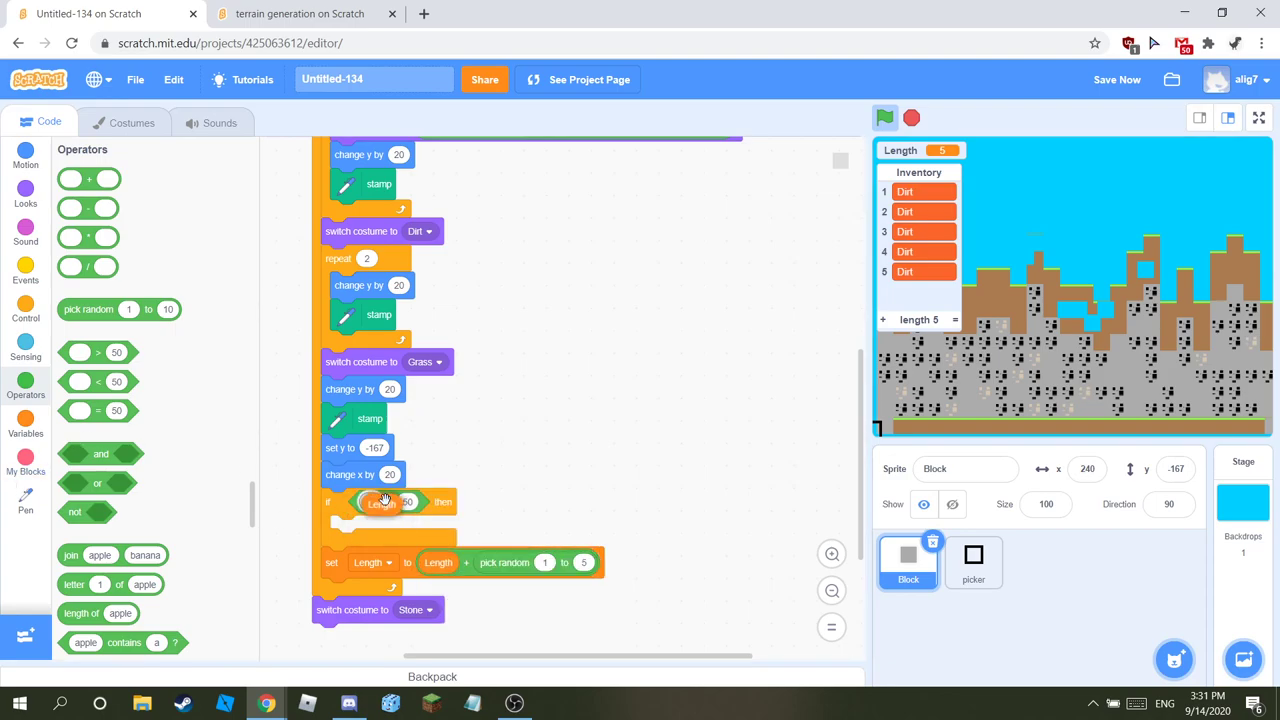
pyautogui.click(375, 502)
pyautogui.click(515, 558)
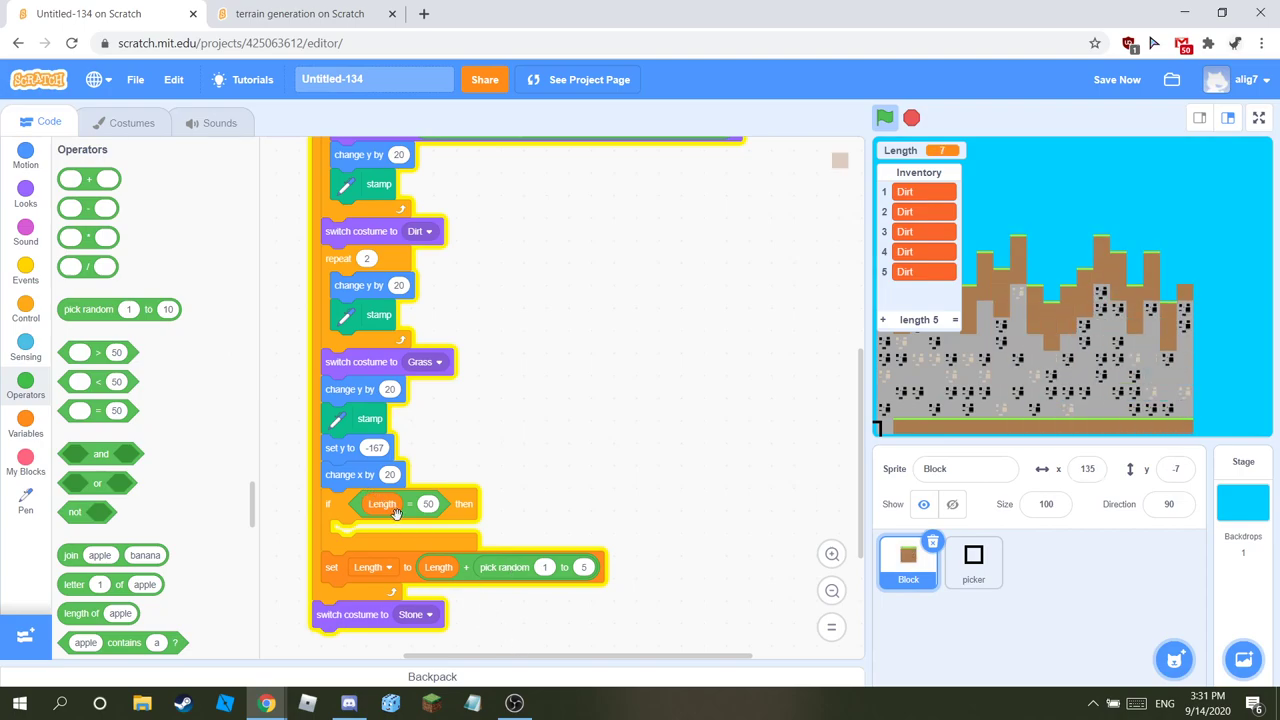
pyautogui.moveTo(381, 503); pyautogui.dragTo(591, 487)
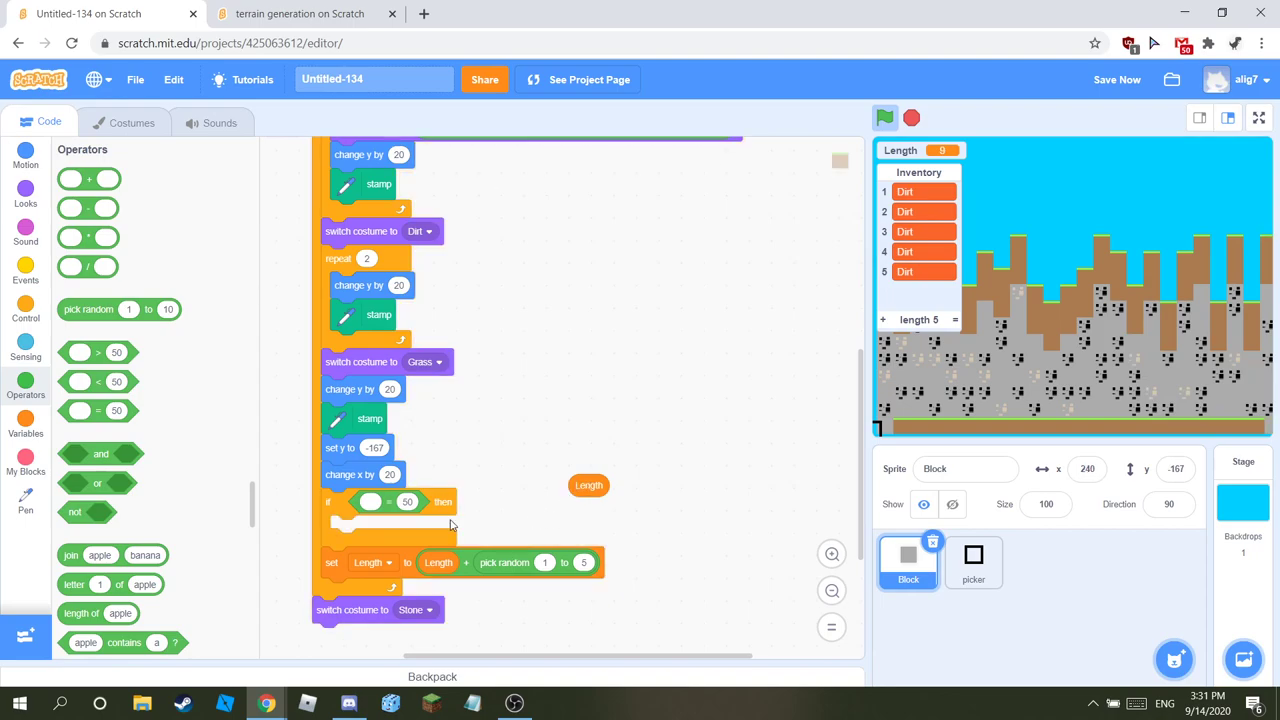
# Step: Switch to the terrain generation project, examine the if condition in the block sprite's Render definition, and return to Untitled-134
pyautogui.click(278, 12)
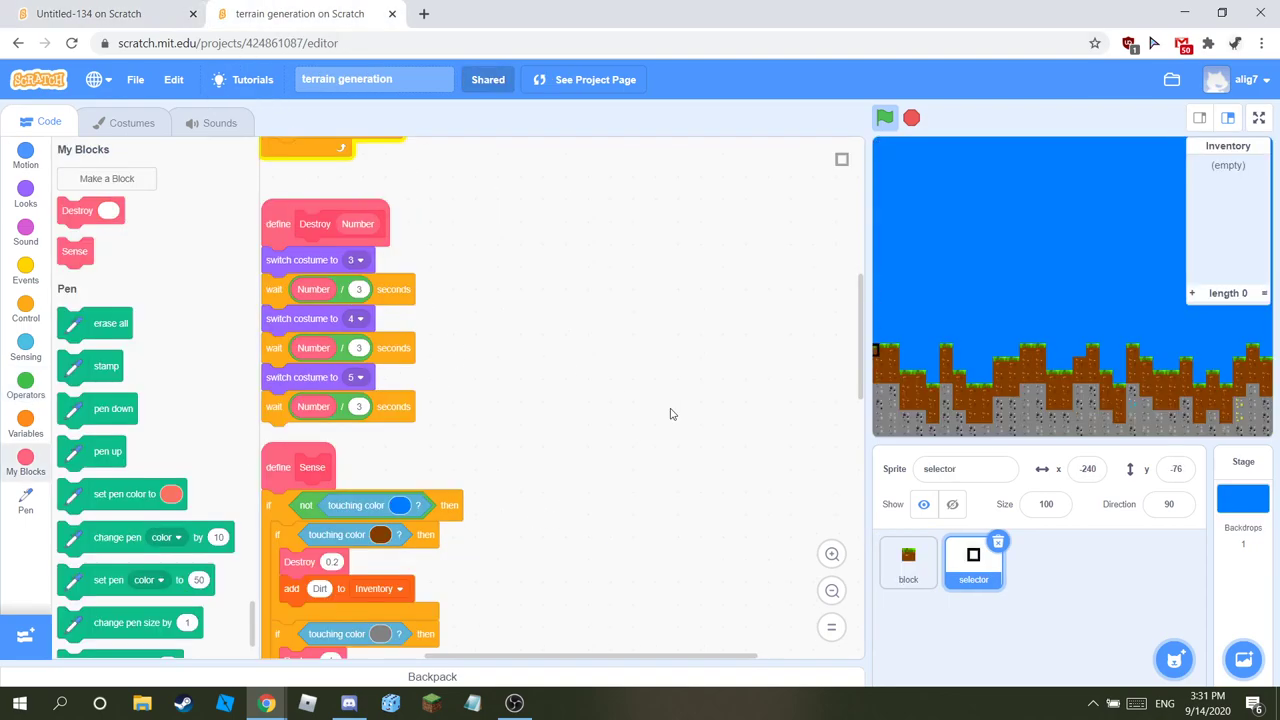
pyautogui.click(908, 560)
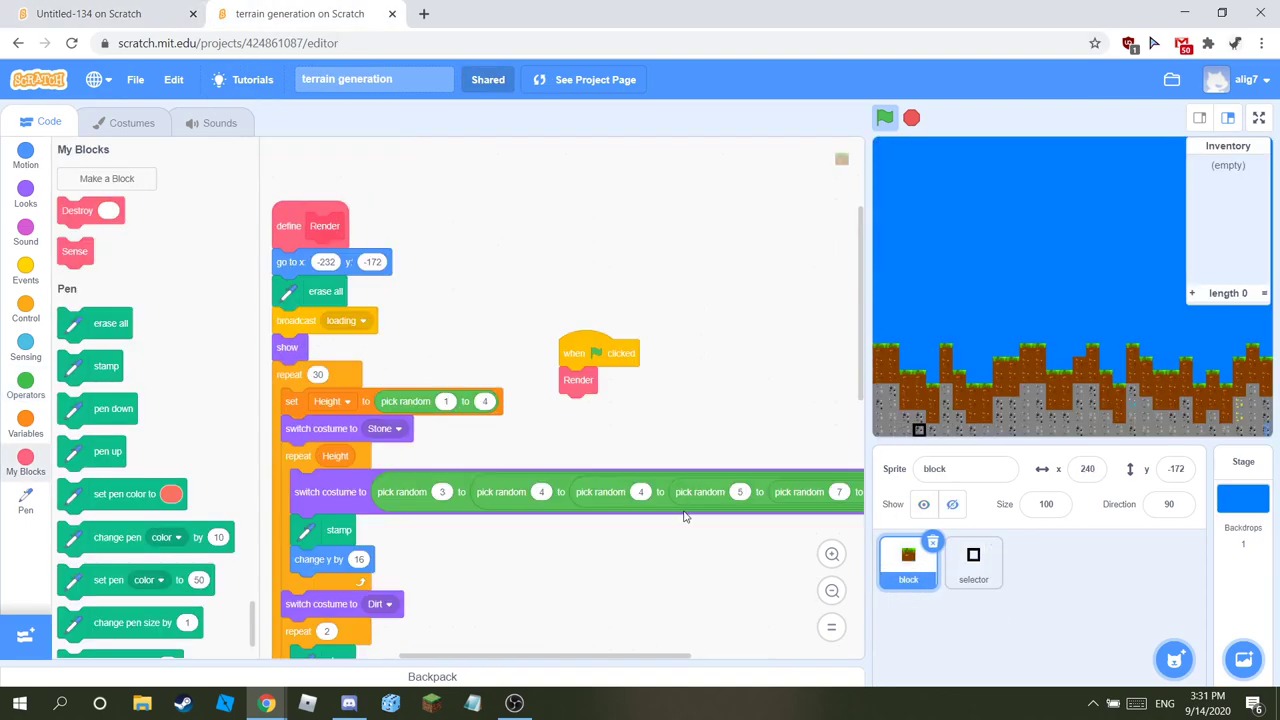
pyautogui.scroll(-5, 353, 505)
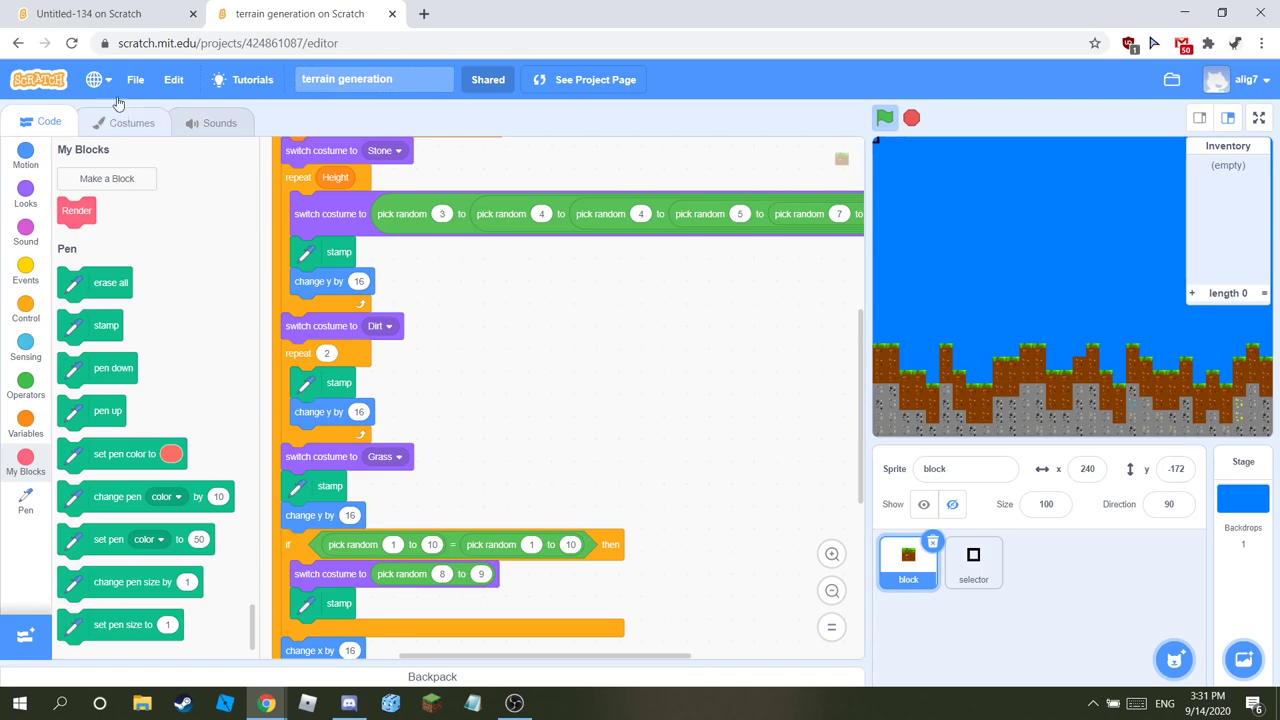
pyautogui.moveTo(475, 540)
pyautogui.mouseDown()
pyautogui.moveTo(537, 496)
pyautogui.moveTo(491, 535)
pyautogui.mouseUp()
pyautogui.click(25, 14)
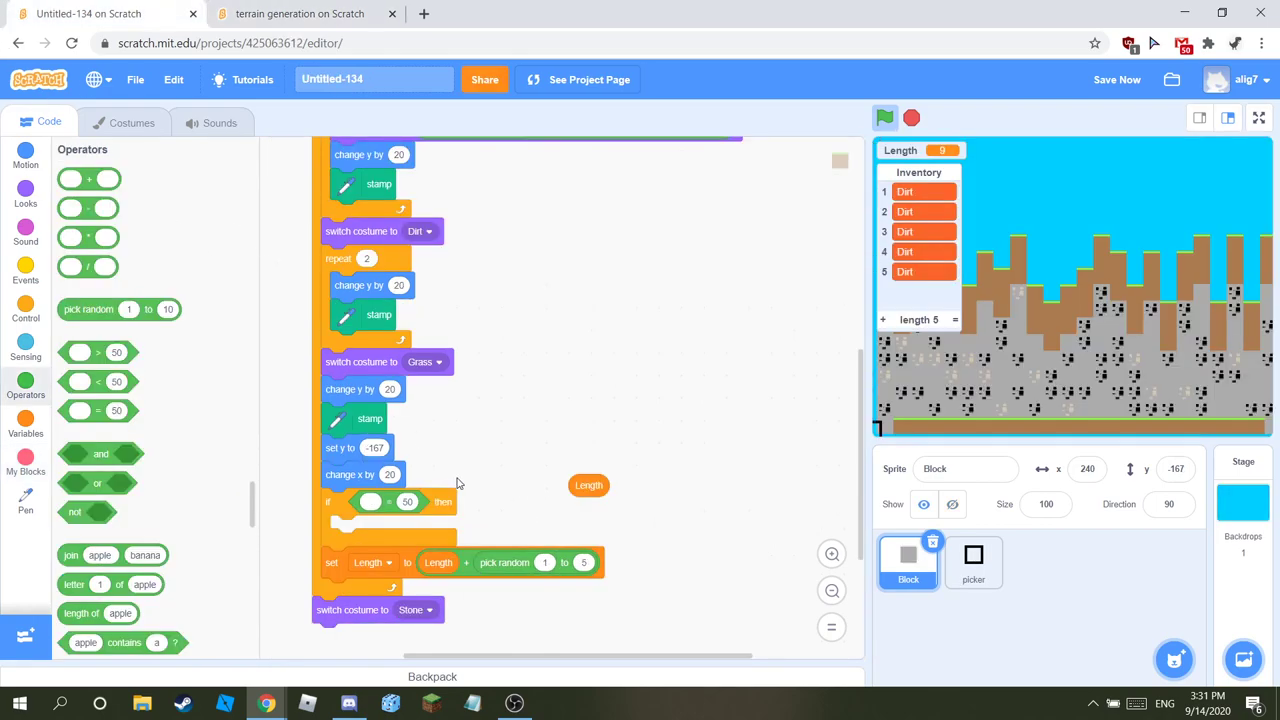
# Step: Discard the loose Length variable and fill both sides of the equals condition with pick random 1 to 10
pyautogui.moveTo(572, 485); pyautogui.dragTo(20, 416)
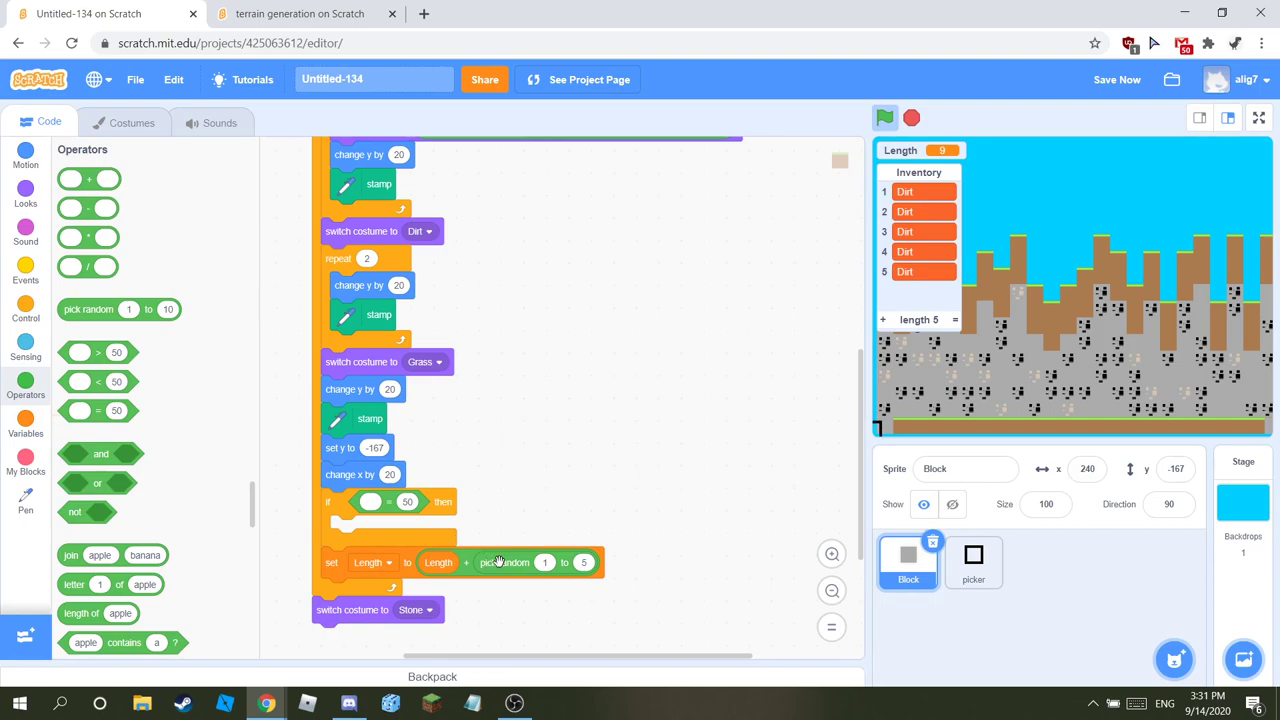
pyautogui.rightClick(509, 568)
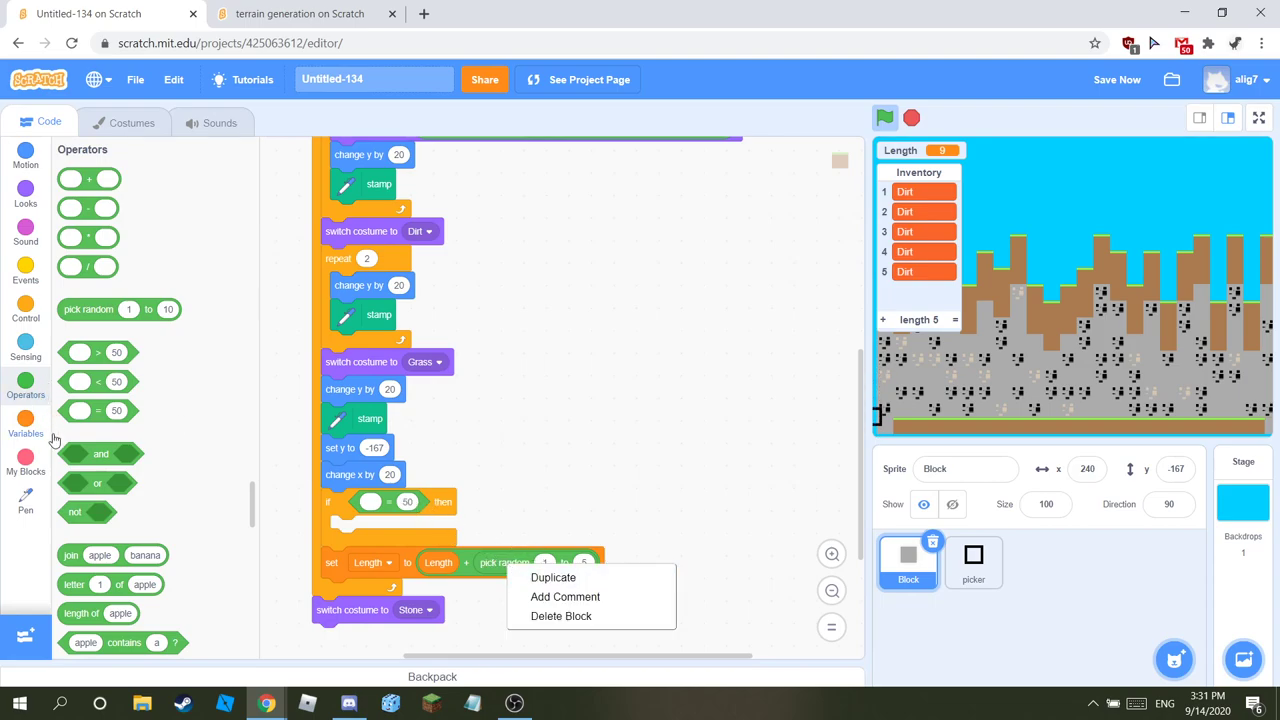
pyautogui.moveTo(68, 306); pyautogui.dragTo(386, 496)
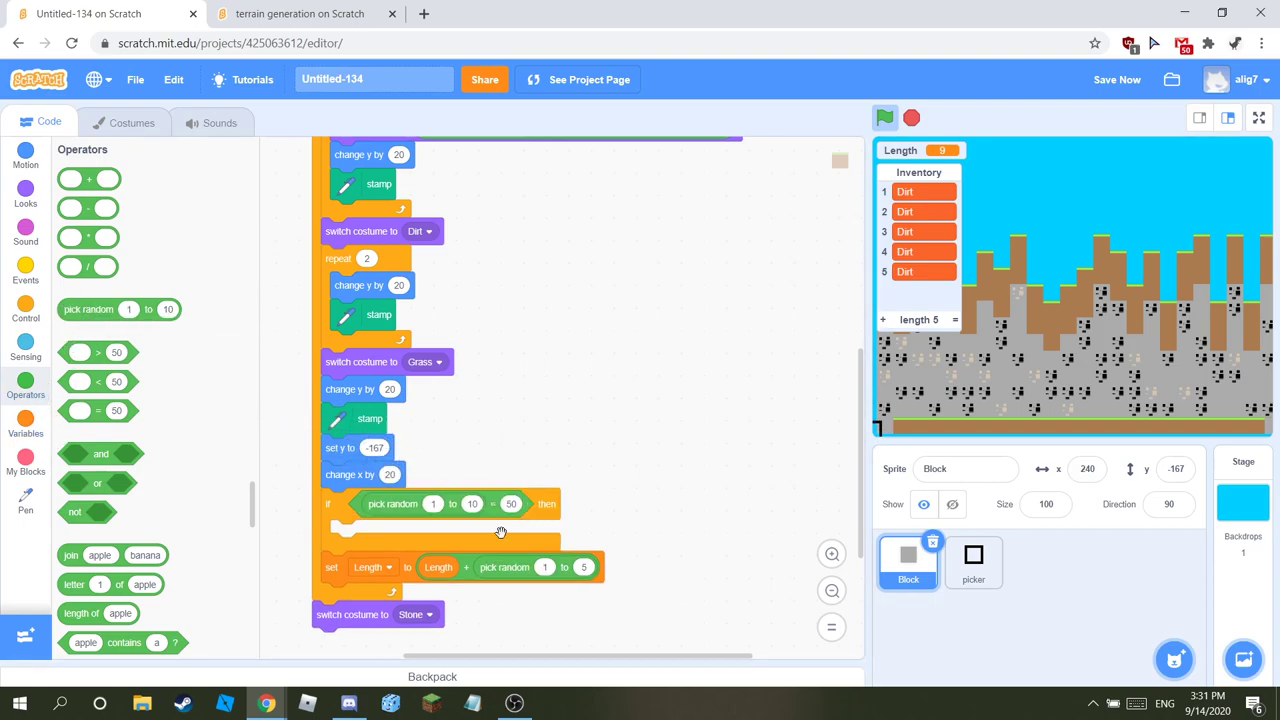
pyautogui.rightClick(381, 503)
pyautogui.click(415, 515)
pyautogui.click(600, 497)
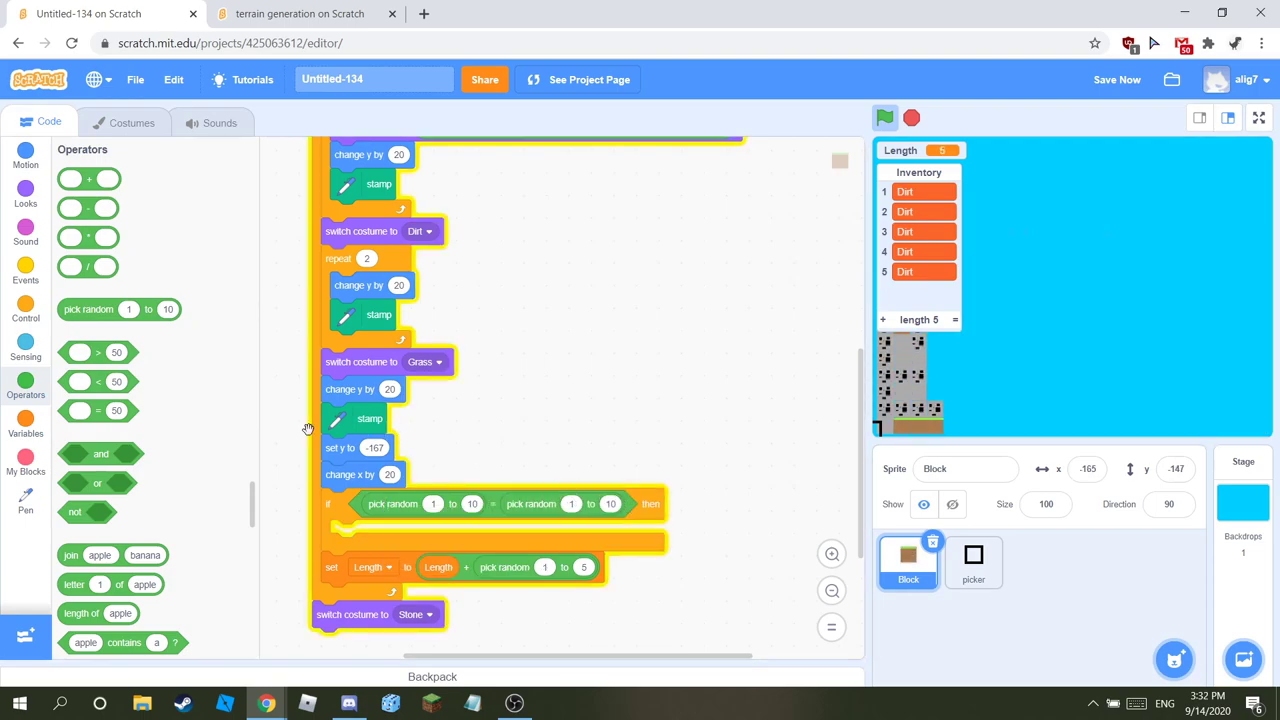
# Step: Copy the Grass costume's artwork, then add a new blank costume to the Block sprite and name it tree
pyautogui.click(127, 122)
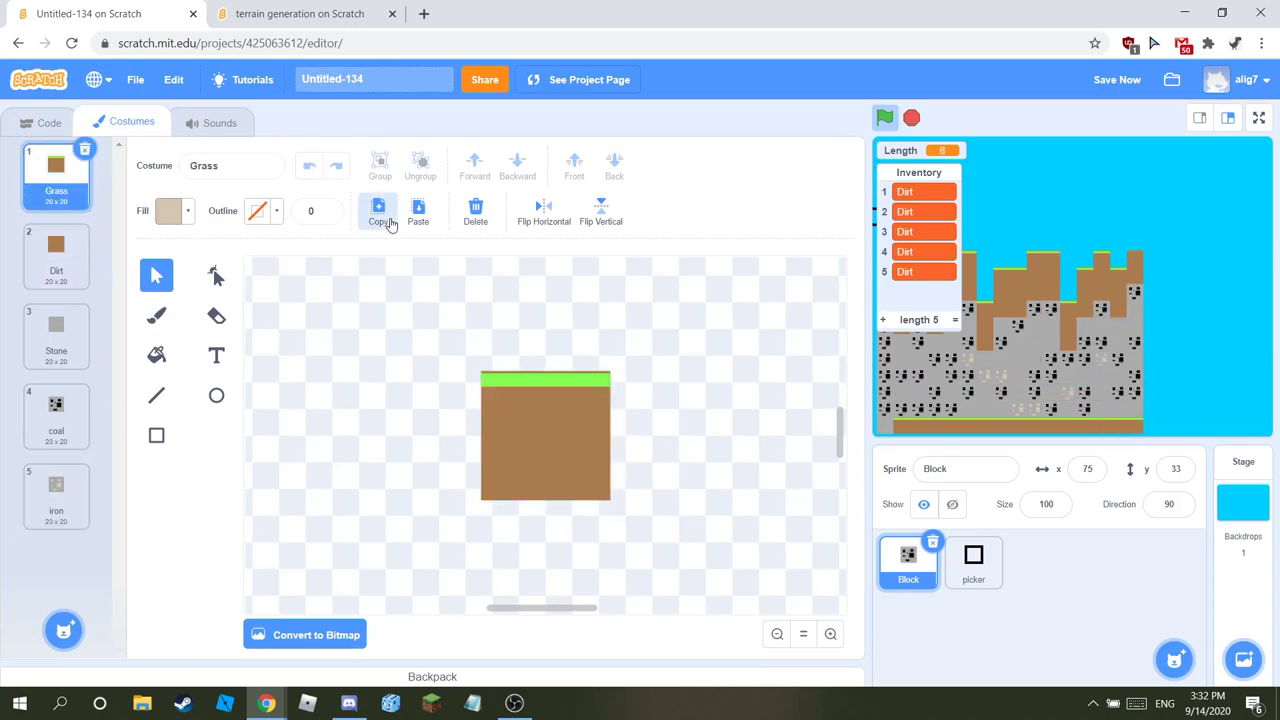
pyautogui.click(64, 570)
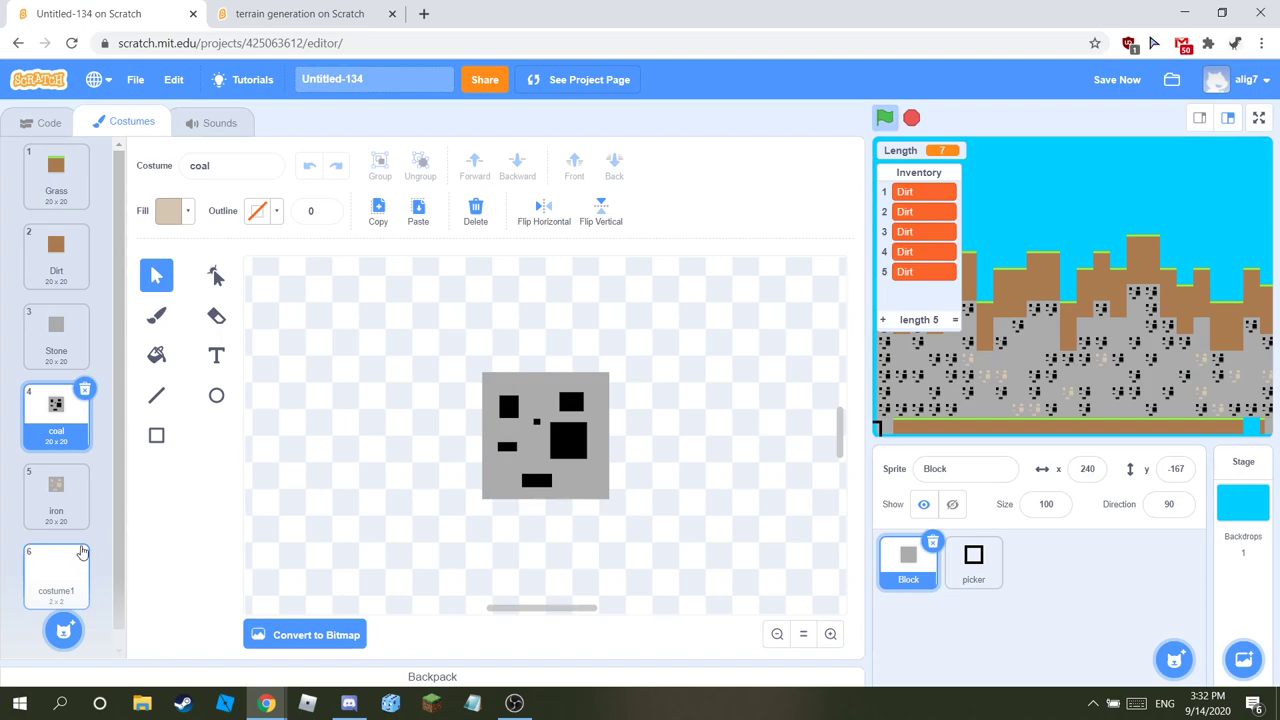
pyautogui.click(82, 552)
pyautogui.click(254, 165)
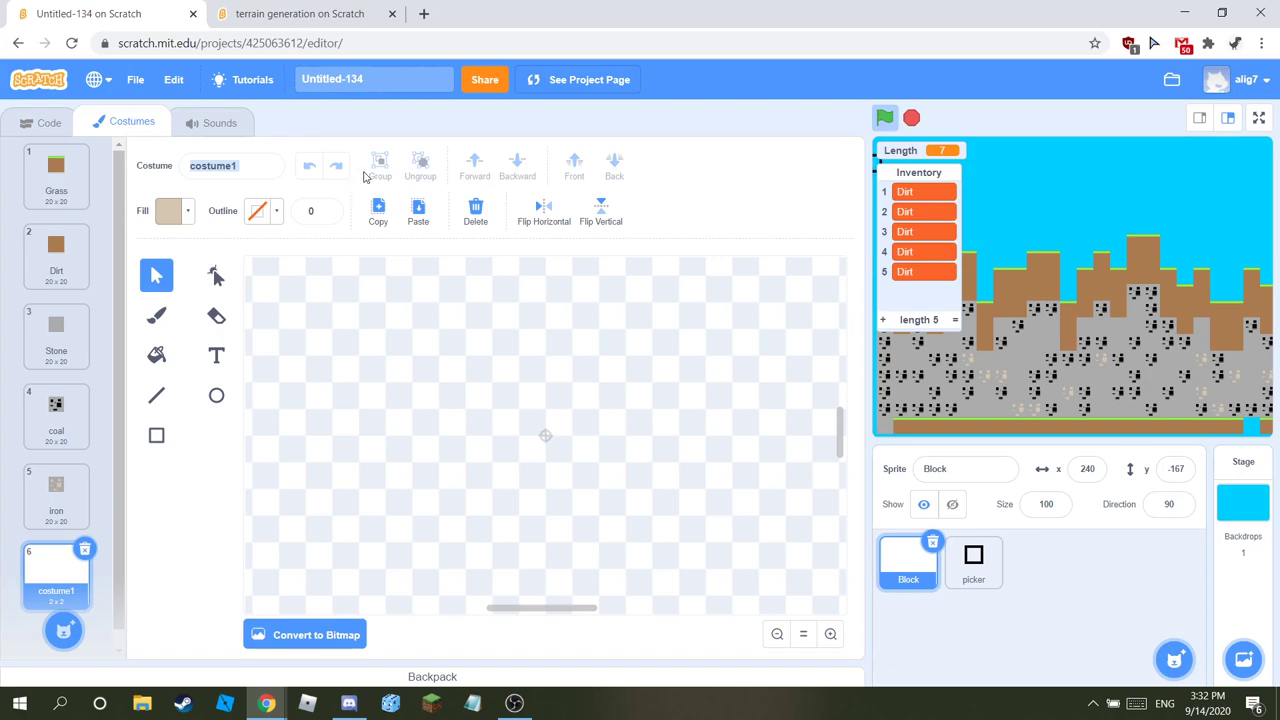
pyautogui.press('Num_Lock')
pyautogui.press('Num_Lock')
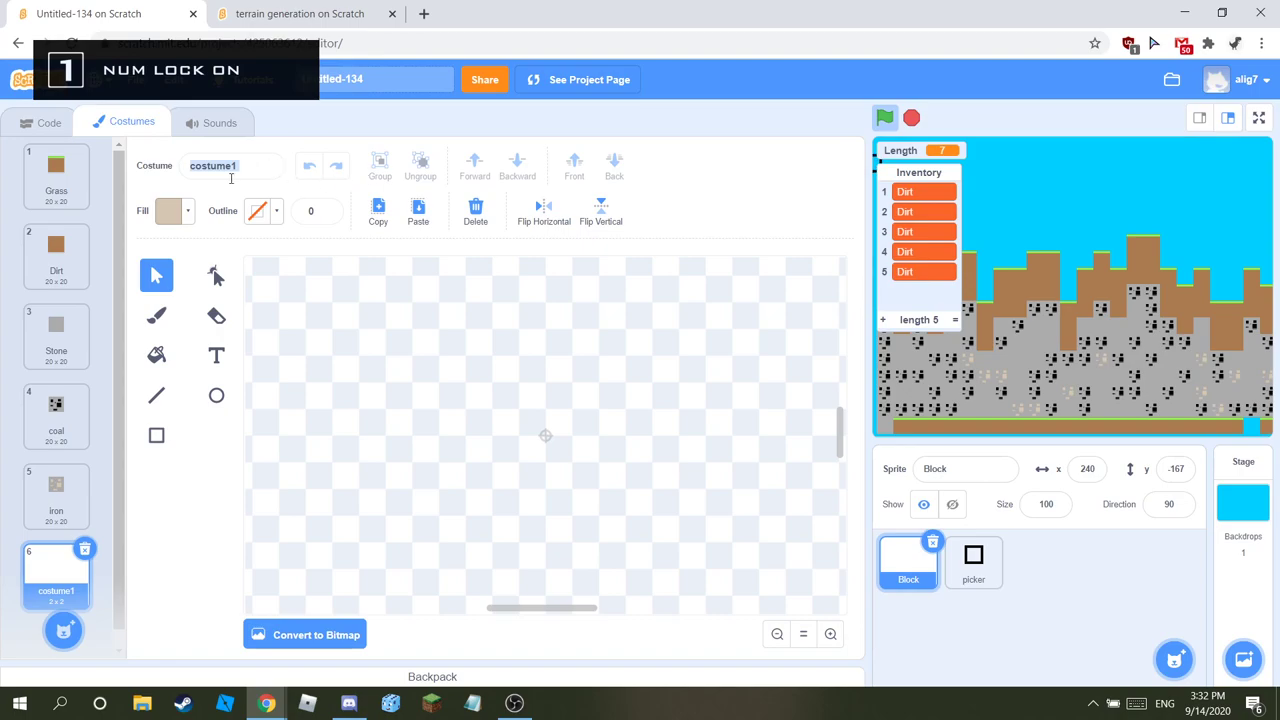
pyautogui.click(268, 165)
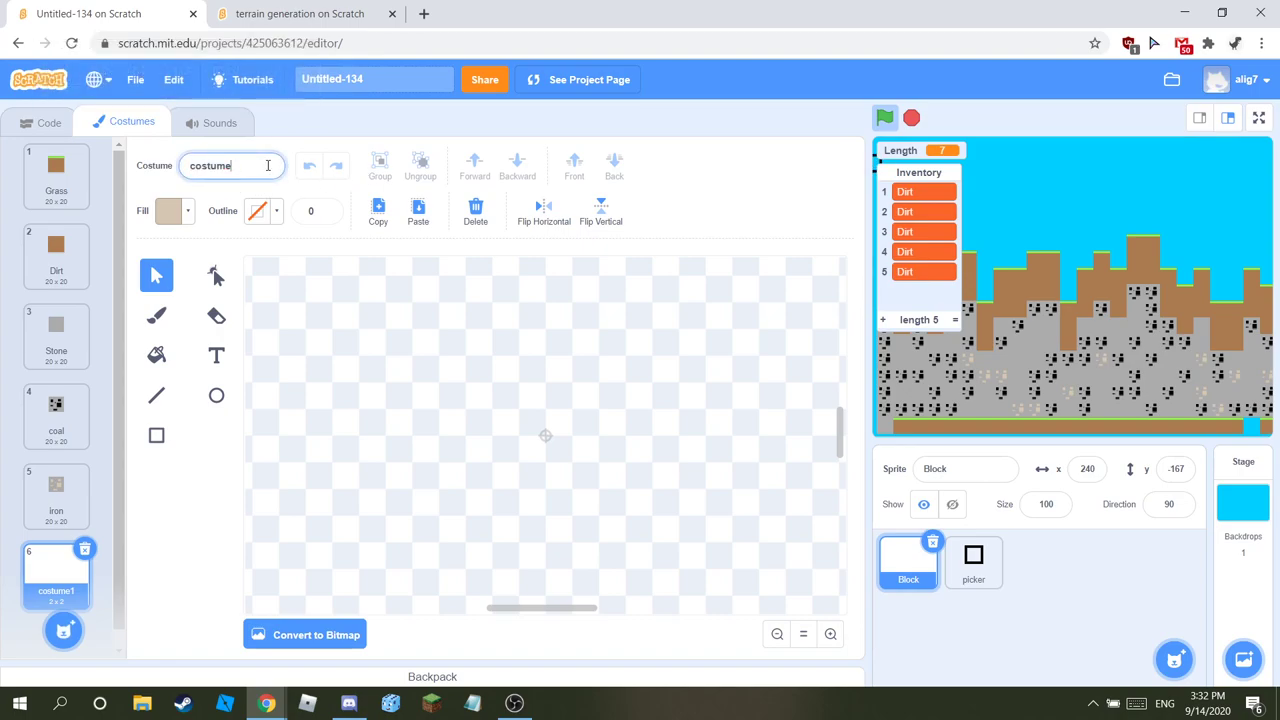
pyautogui.write('tree')
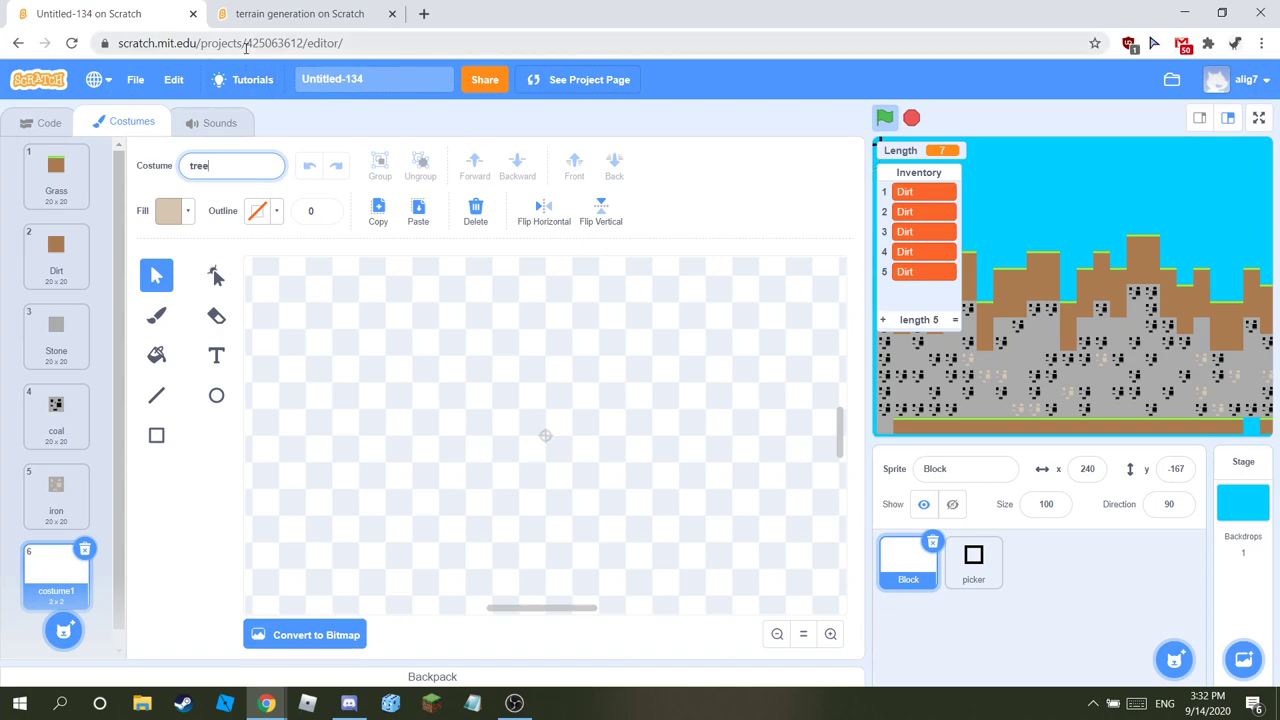
pyautogui.click(278, 270)
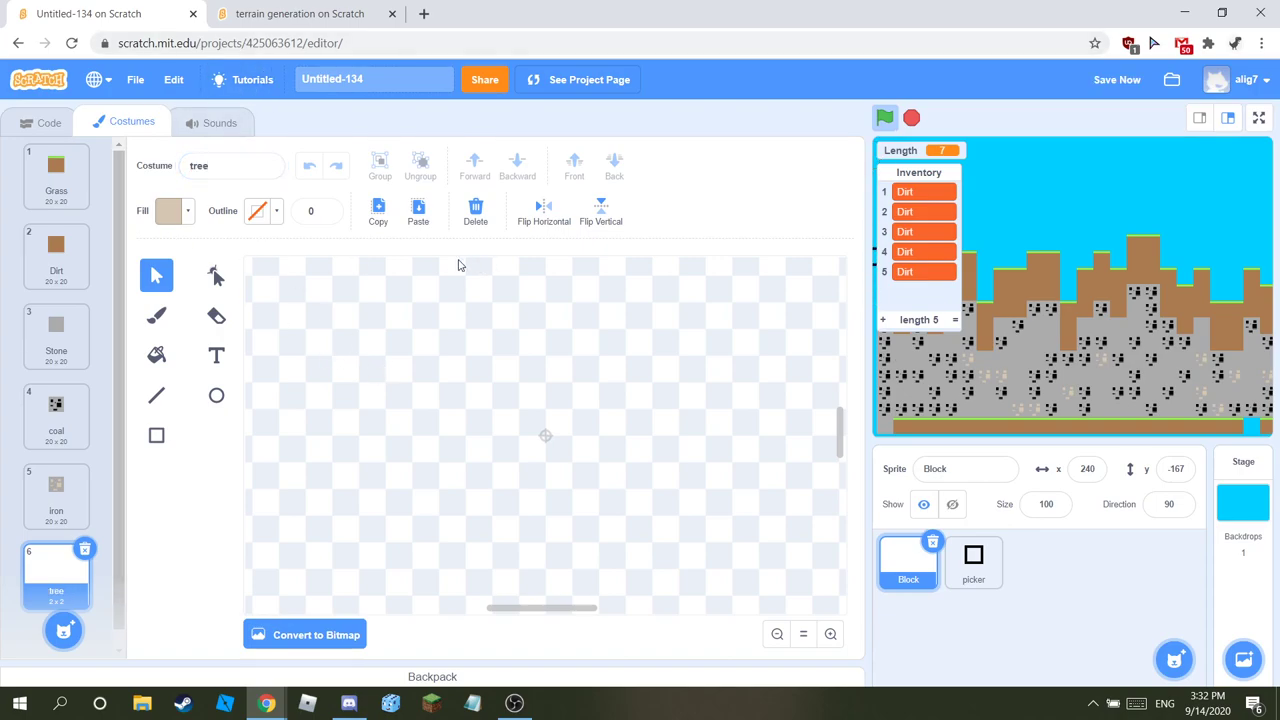
# Step: Paste the grass block artwork into the tree costume and delete its green strip
pyautogui.click(437, 221)
pyautogui.click(471, 354)
pyautogui.click(545, 380)
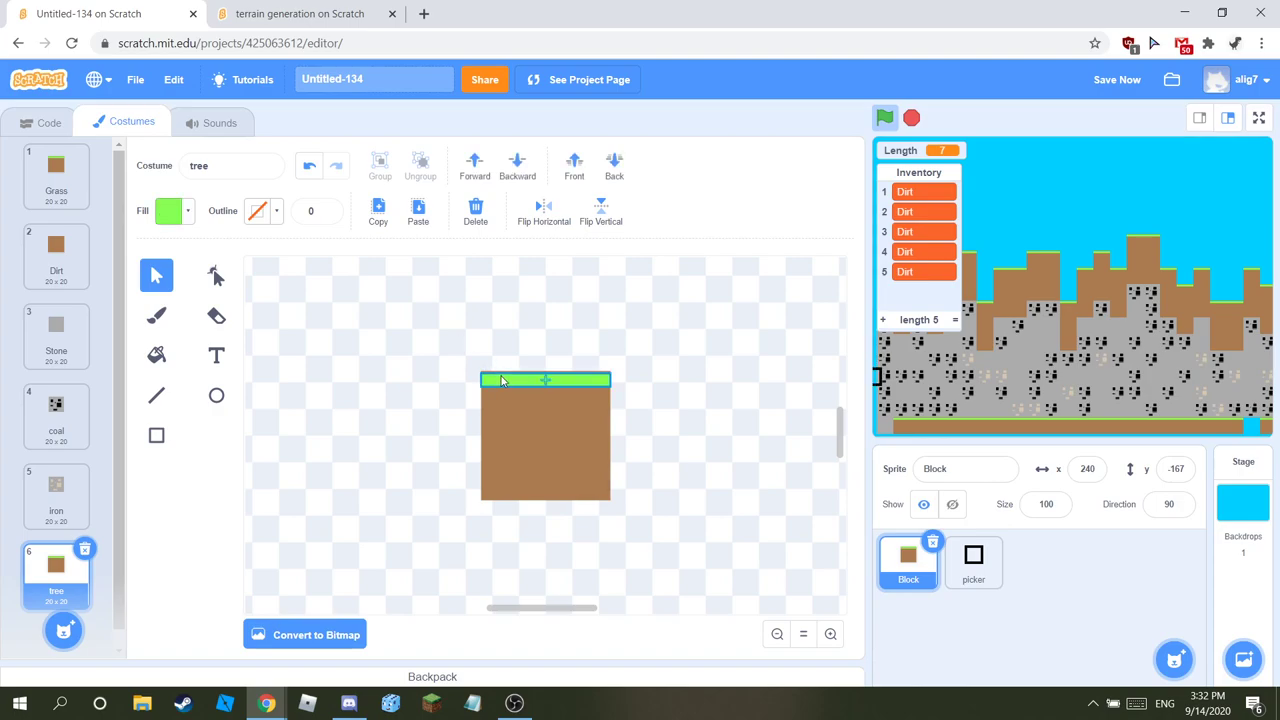
pyautogui.click(475, 210)
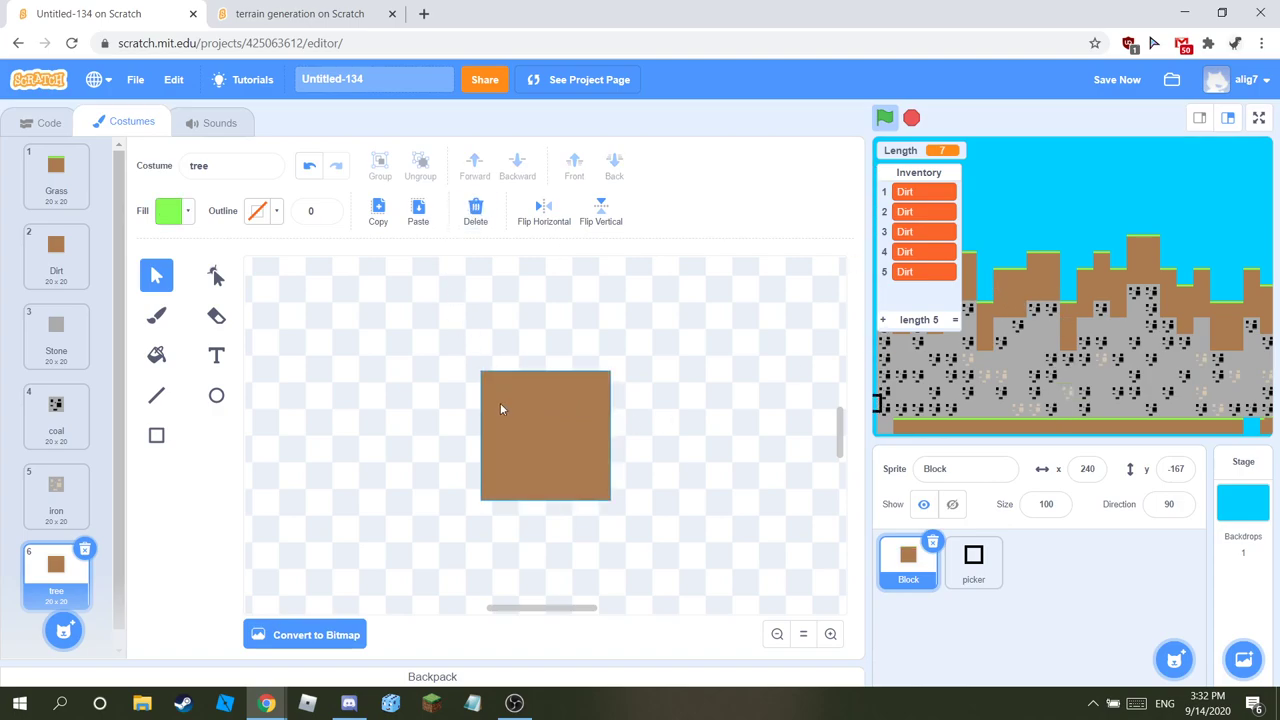
# Step: Draw a vertical line with outline width 6 near the brown square's left edge, using the square's brown darkened to brightness 48
pyautogui.click(160, 395)
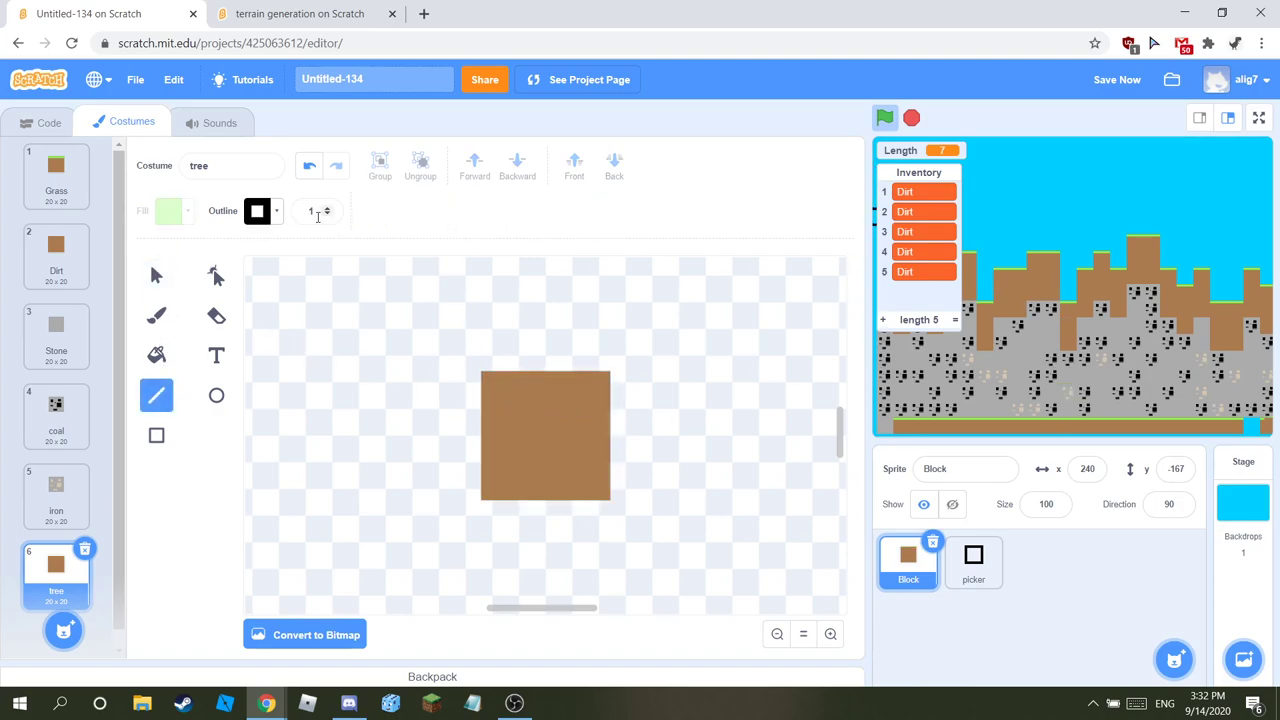
pyautogui.click(323, 210)
pyautogui.write('6')
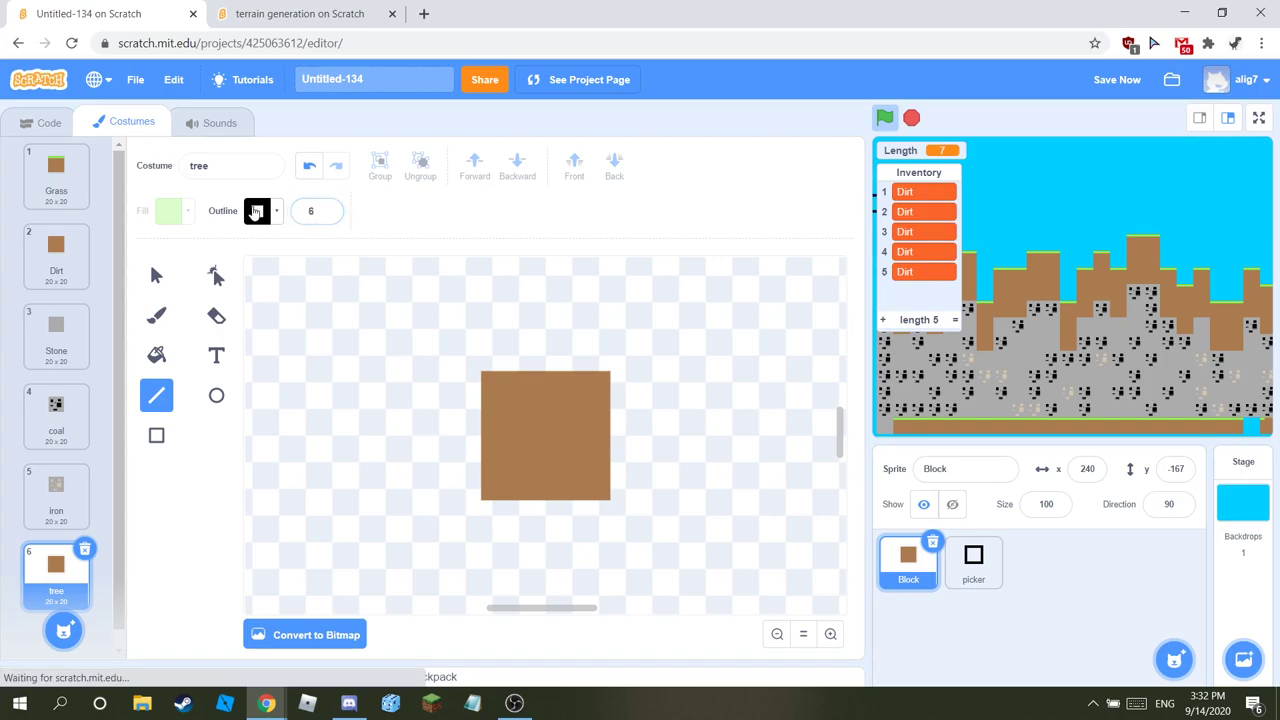
pyautogui.click(257, 211)
pyautogui.moveTo(222, 413); pyautogui.dragTo(307, 455)
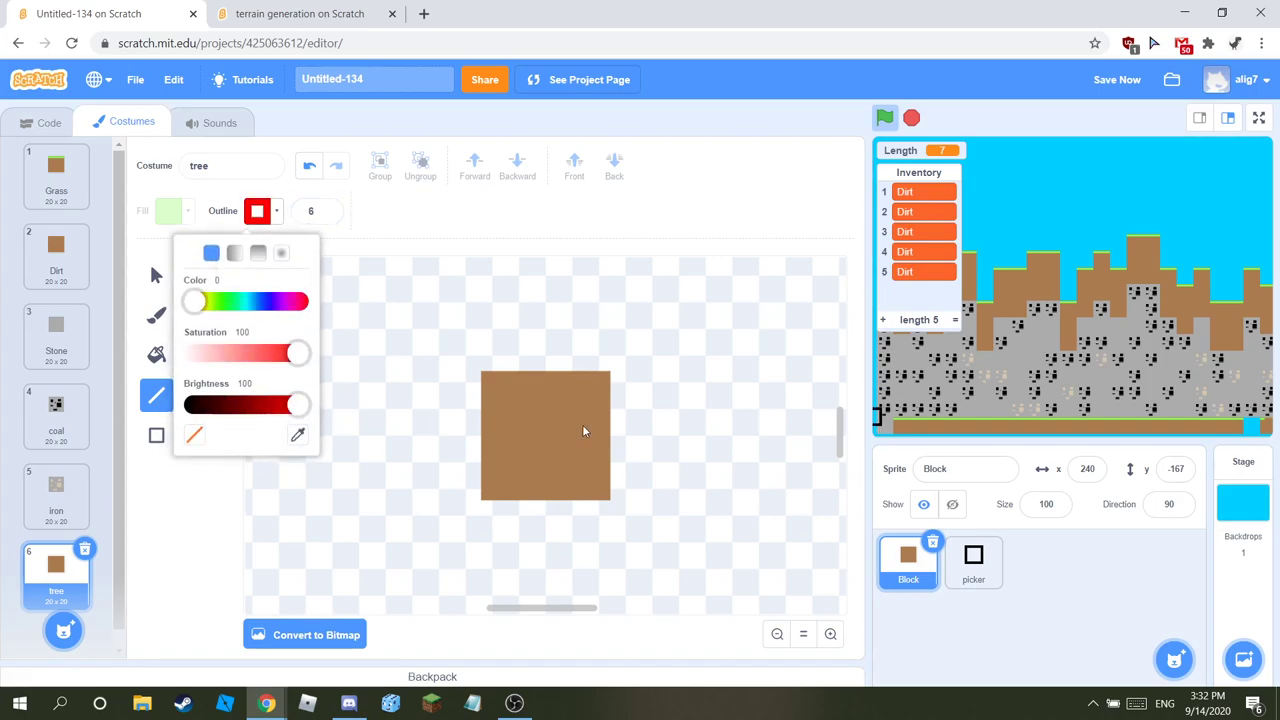
pyautogui.click(296, 433)
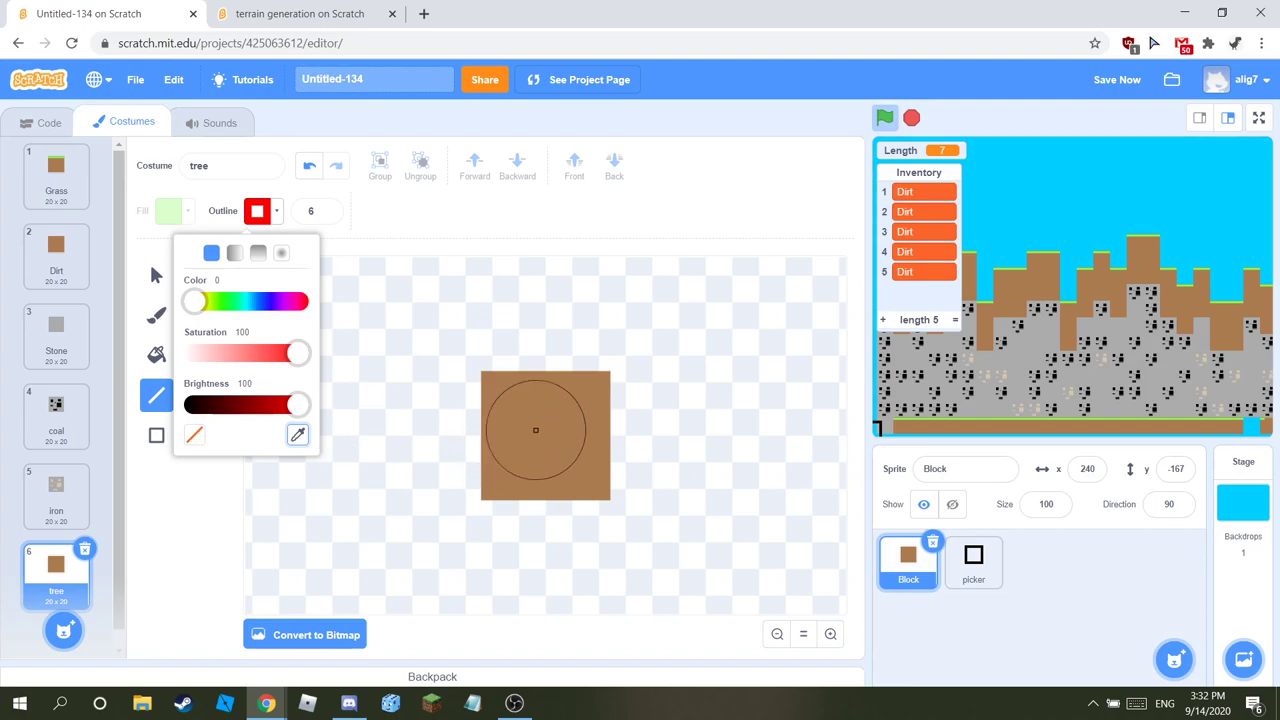
pyautogui.click(534, 429)
pyautogui.click(243, 405)
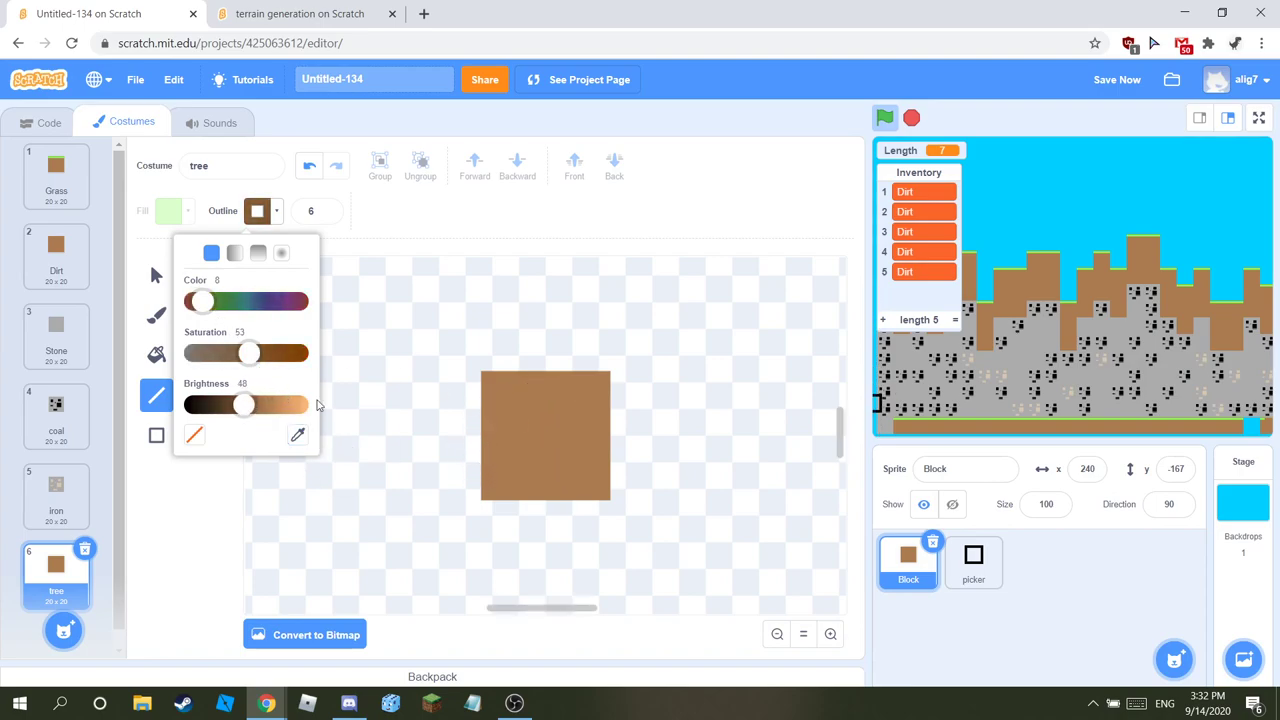
pyautogui.moveTo(501, 374)
pyautogui.mouseDown()
pyautogui.moveTo(509, 443)
pyautogui.moveTo(476, 510)
pyautogui.mouseUp()
# Step: Shorten and reposition the dark line so that it fits within the height of the brown square
pyautogui.click(157, 277)
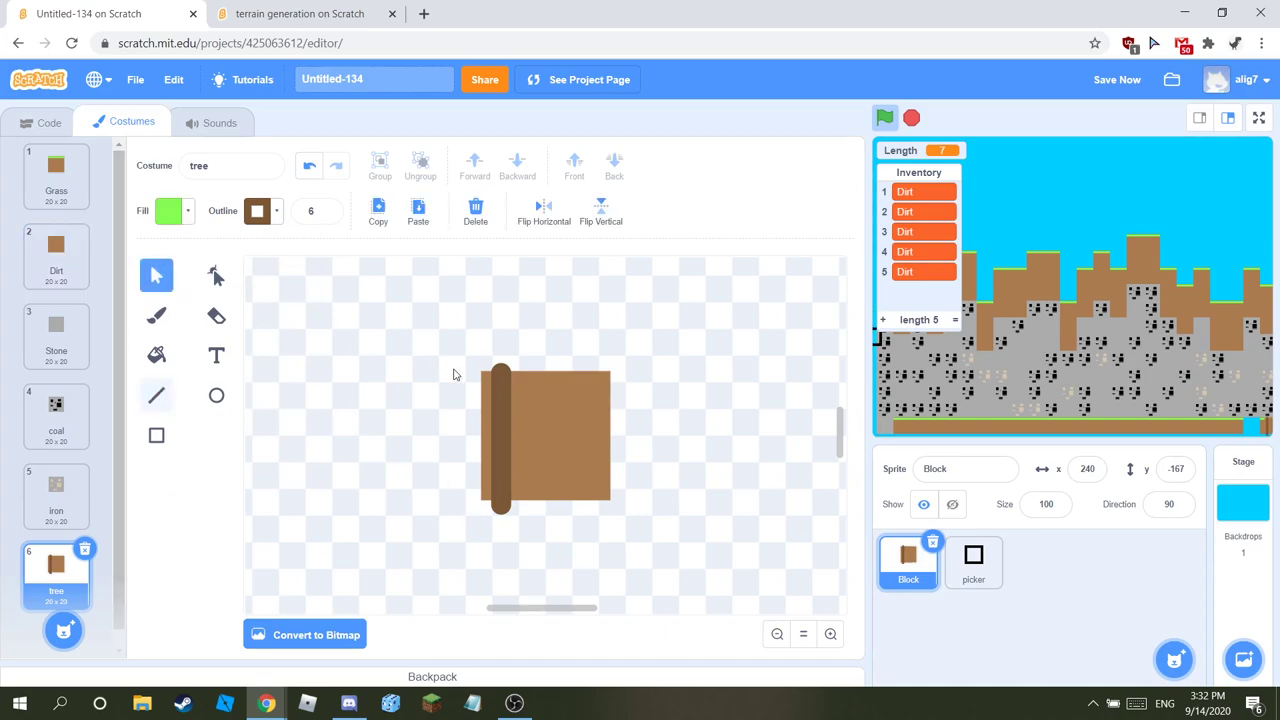
pyautogui.click(489, 393)
pyautogui.moveTo(501, 373)
pyautogui.mouseDown()
pyautogui.moveTo(505, 414)
pyautogui.moveTo(502, 388)
pyautogui.mouseUp()
pyautogui.moveTo(501, 445); pyautogui.dragTo(501, 417)
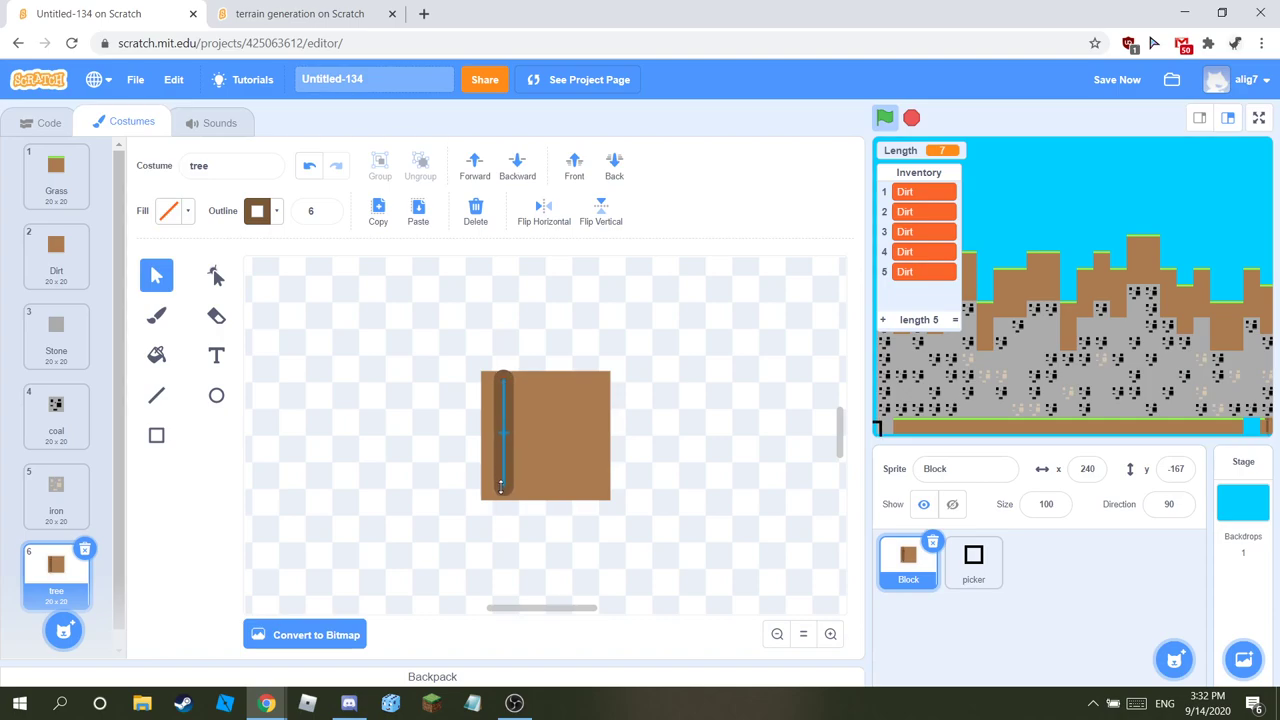
# Step: Copy the dark stripe and paste two more, evenly spaced across the brown square
pyautogui.click(380, 212)
pyautogui.click(418, 212)
pyautogui.moveTo(544, 434); pyautogui.dragTo(541, 386)
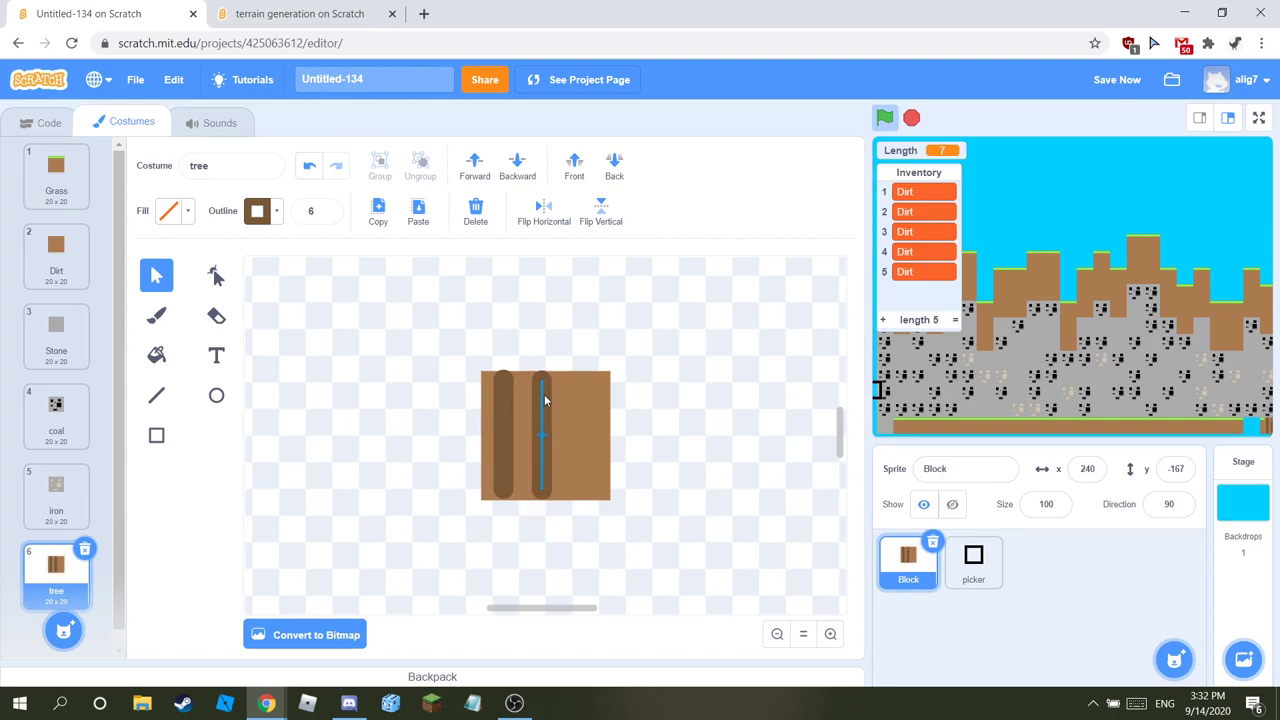
pyautogui.click(418, 212)
pyautogui.moveTo(573, 478); pyautogui.dragTo(587, 415)
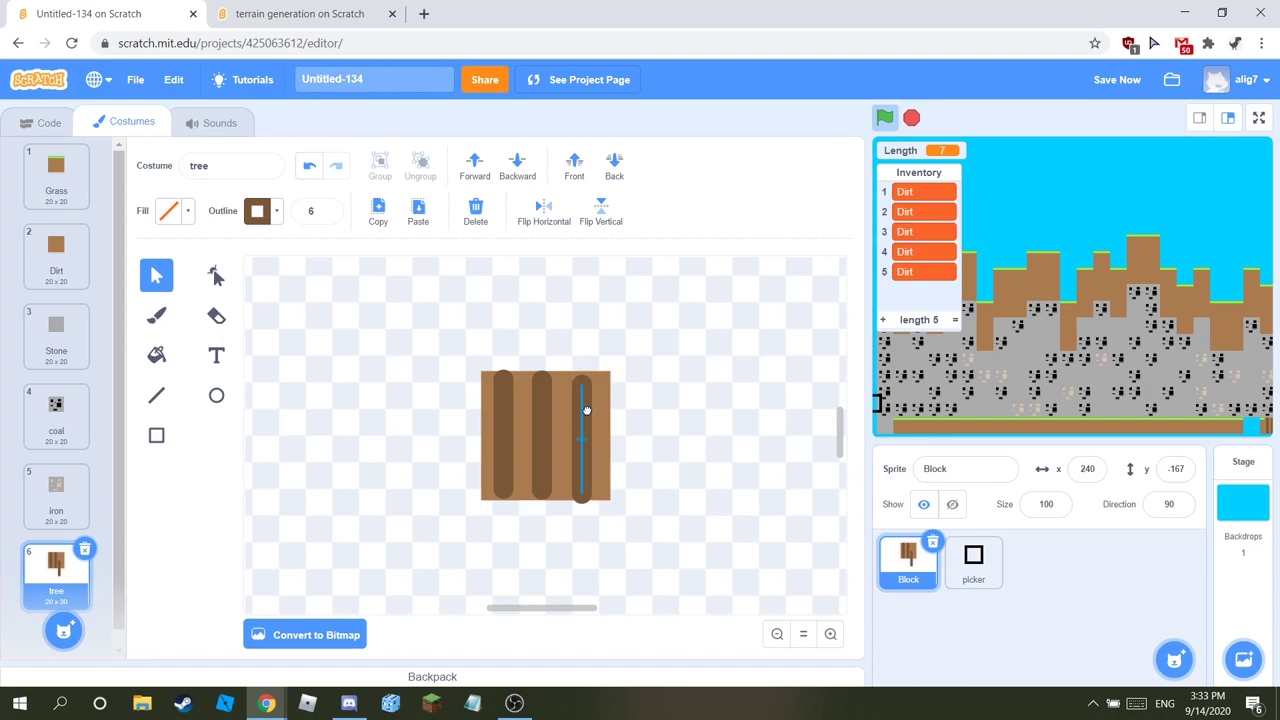
# Step: Duplicate the whole striped square and align the copy directly below the original to lengthen the trunk
pyautogui.moveTo(691, 529); pyautogui.dragTo(465, 355)
pyautogui.click(378, 212)
pyautogui.click(418, 212)
pyautogui.moveTo(568, 441); pyautogui.dragTo(570, 598)
pyautogui.click(652, 511)
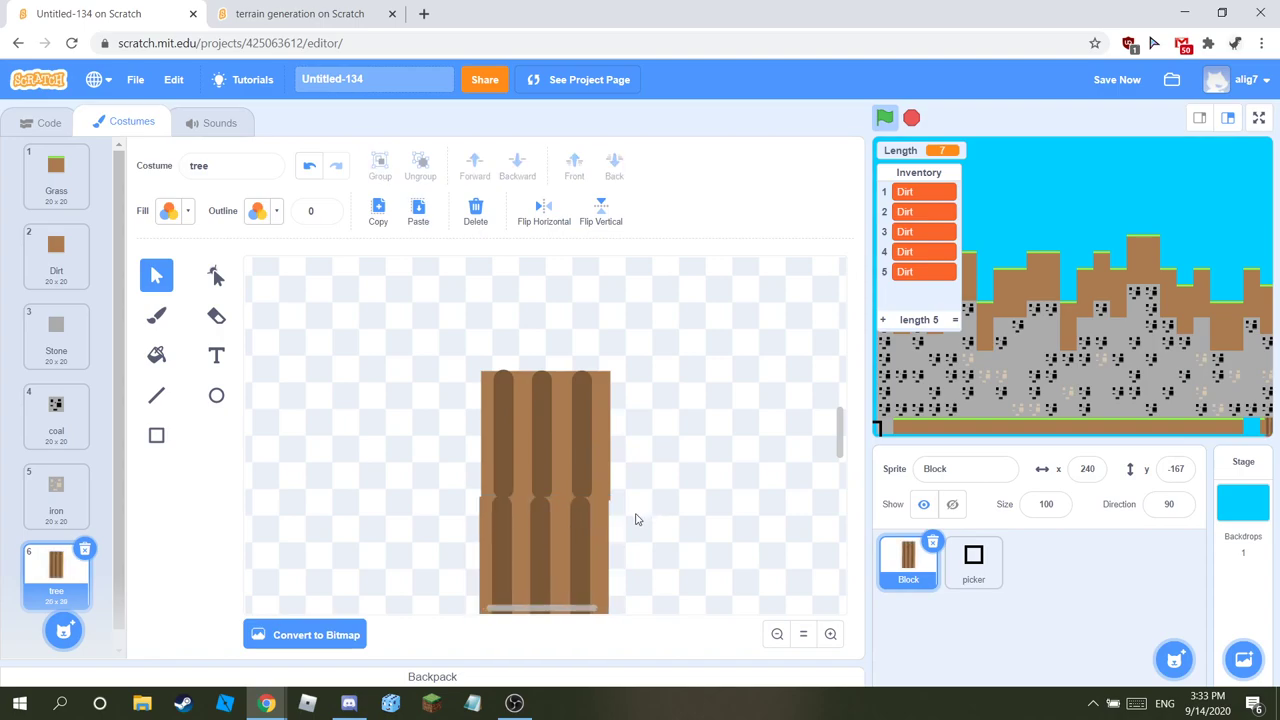
pyautogui.moveTo(530, 561); pyautogui.dragTo(490, 567)
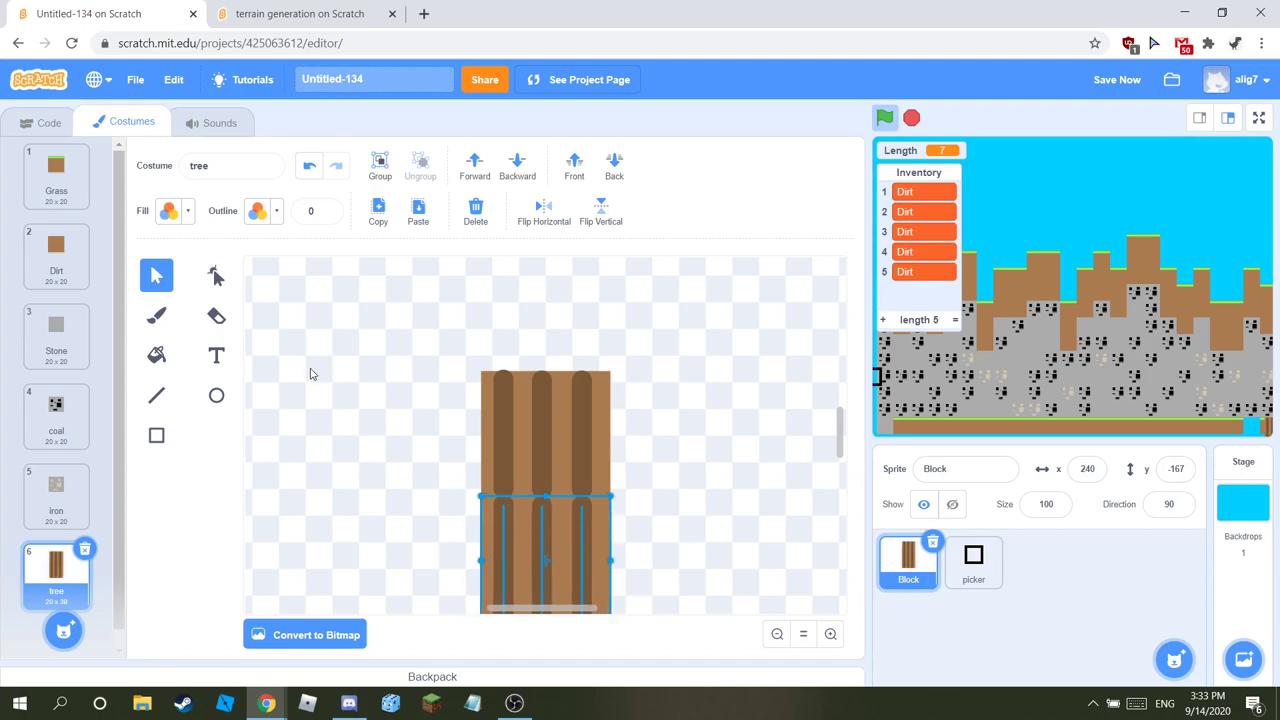
# Step: Select both brown trunk squares and darken their fill to brightness 59
pyautogui.moveTo(383, 389); pyautogui.dragTo(428, 410)
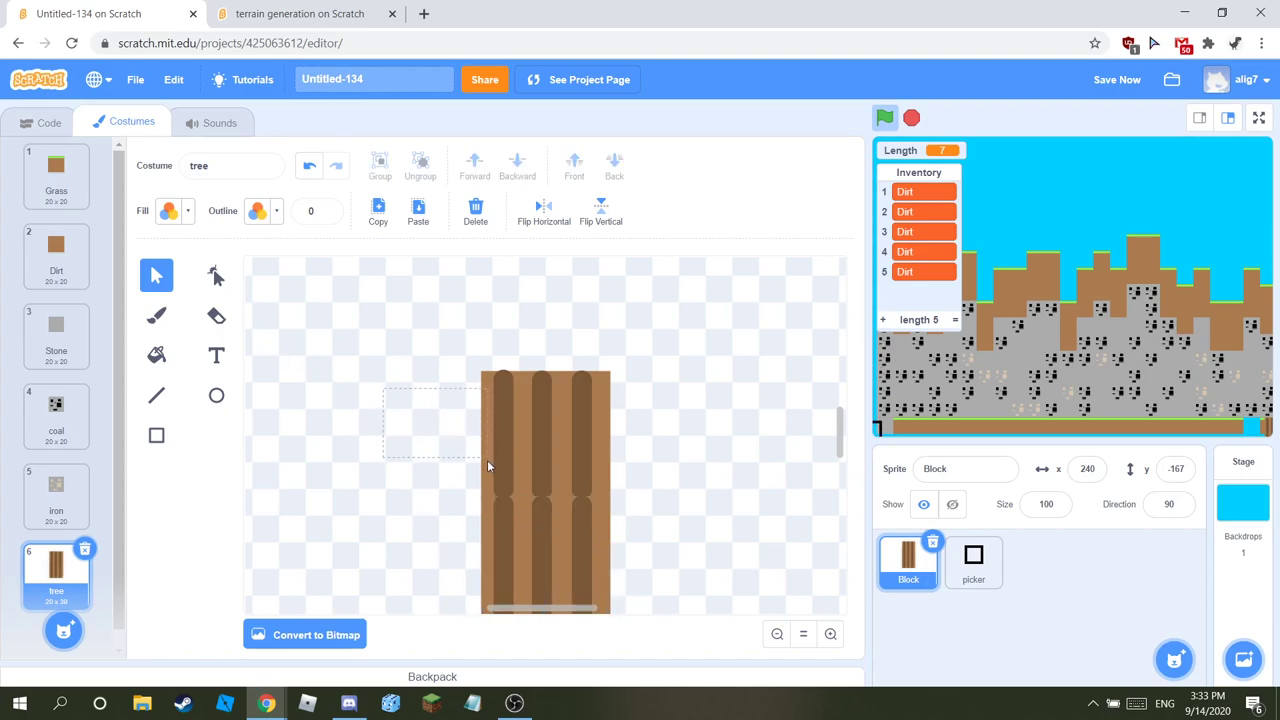
pyautogui.moveTo(480, 545); pyautogui.dragTo(487, 551)
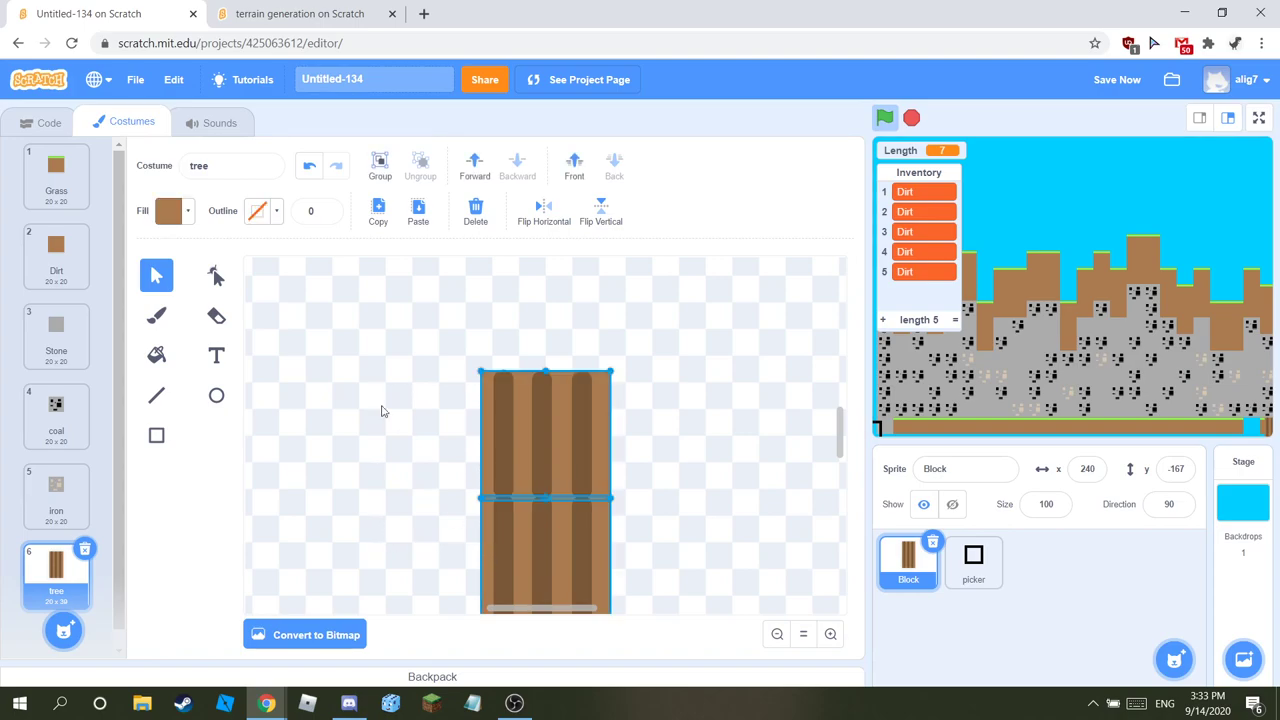
pyautogui.click(183, 210)
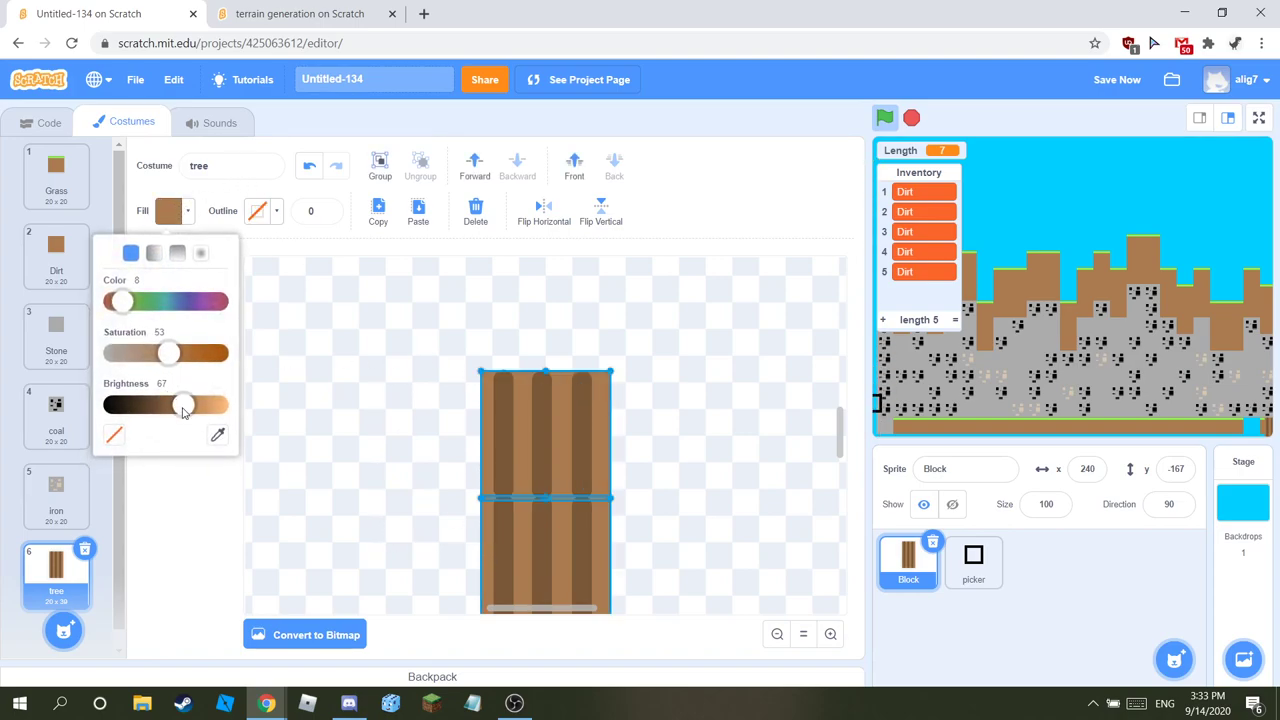
pyautogui.moveTo(185, 408); pyautogui.dragTo(179, 411)
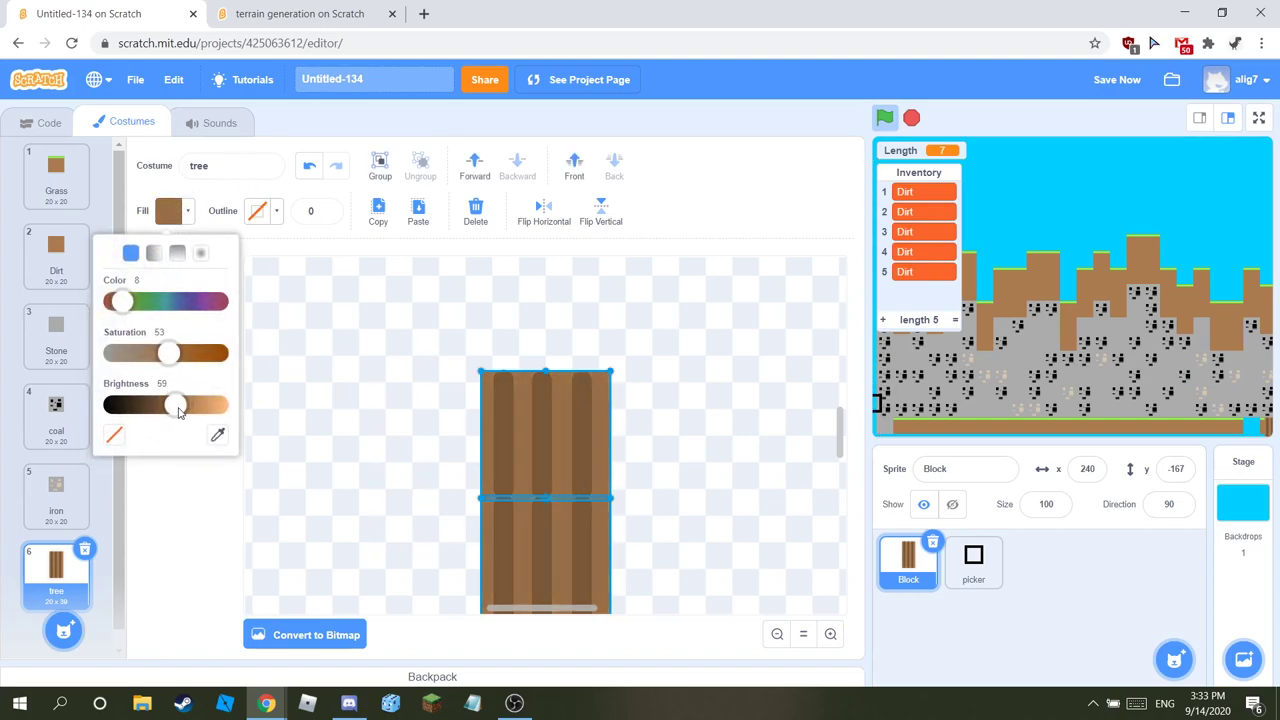
pyautogui.click(732, 425)
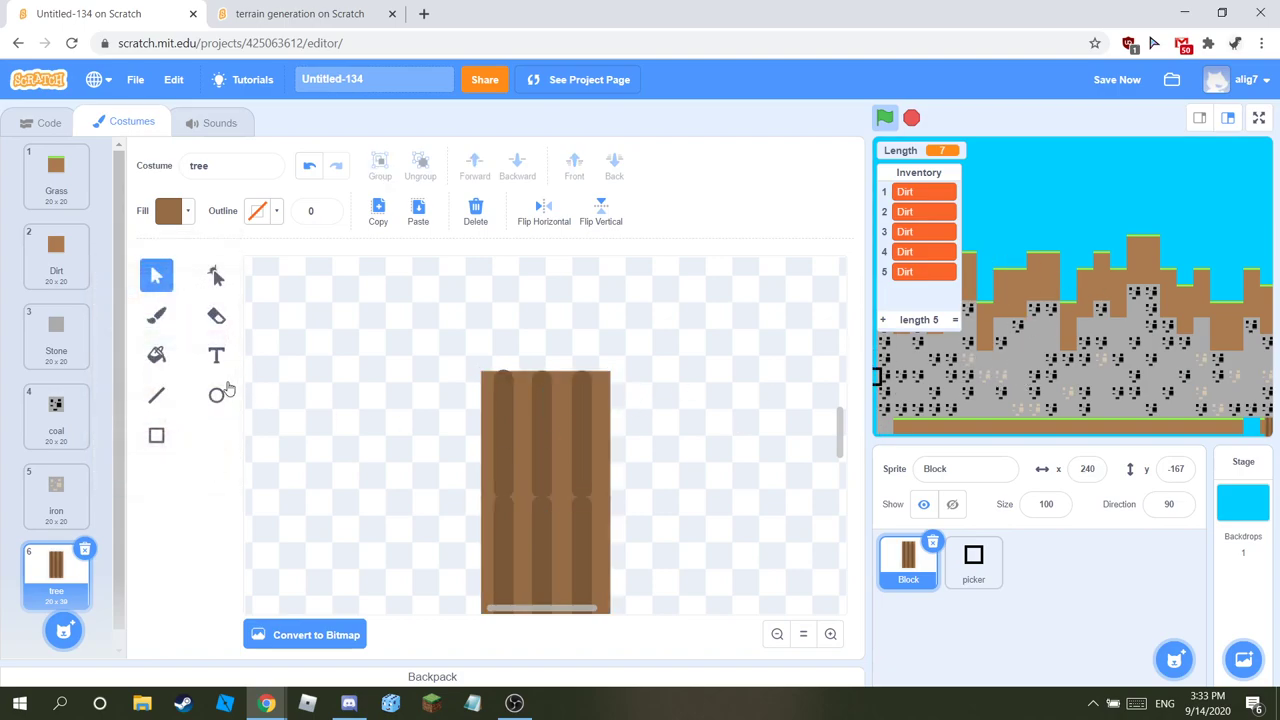
# Step: Copy the green strip from the Grass costume into the tree costume, stretch it into a square, and place it atop the trunk
pyautogui.click(56, 172)
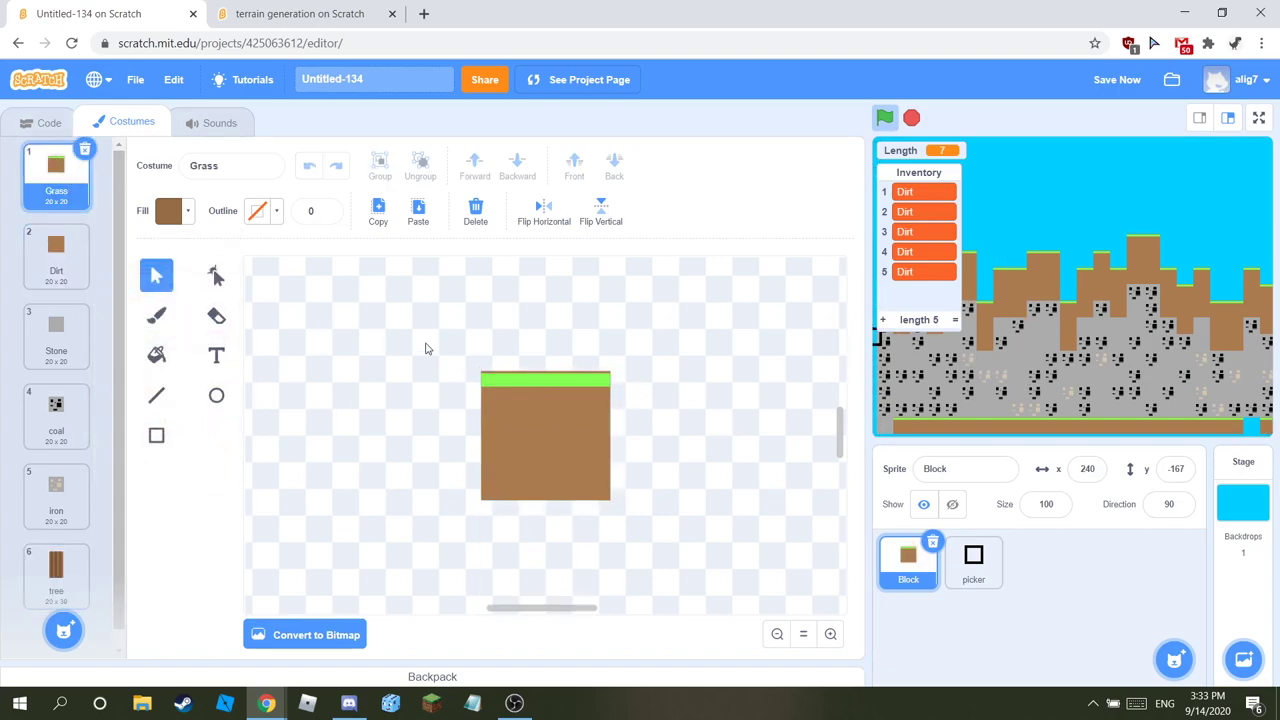
pyautogui.click(526, 382)
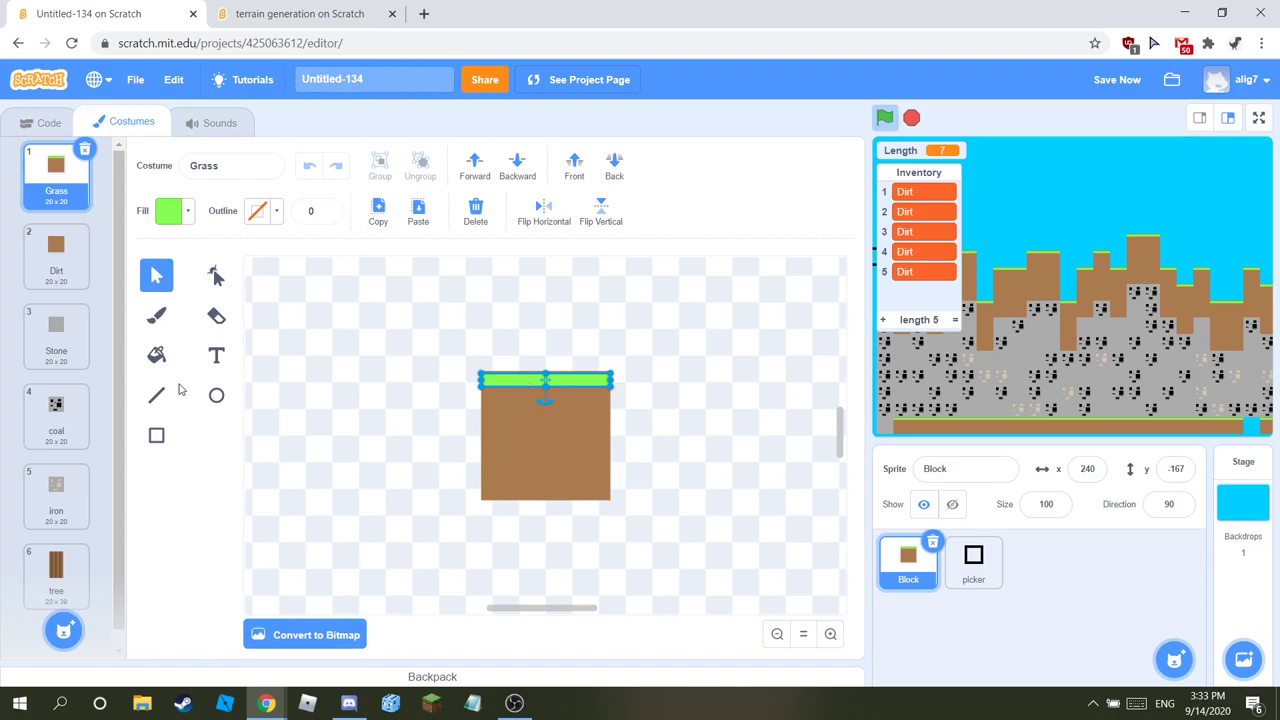
pyautogui.click(56, 570)
pyautogui.click(418, 212)
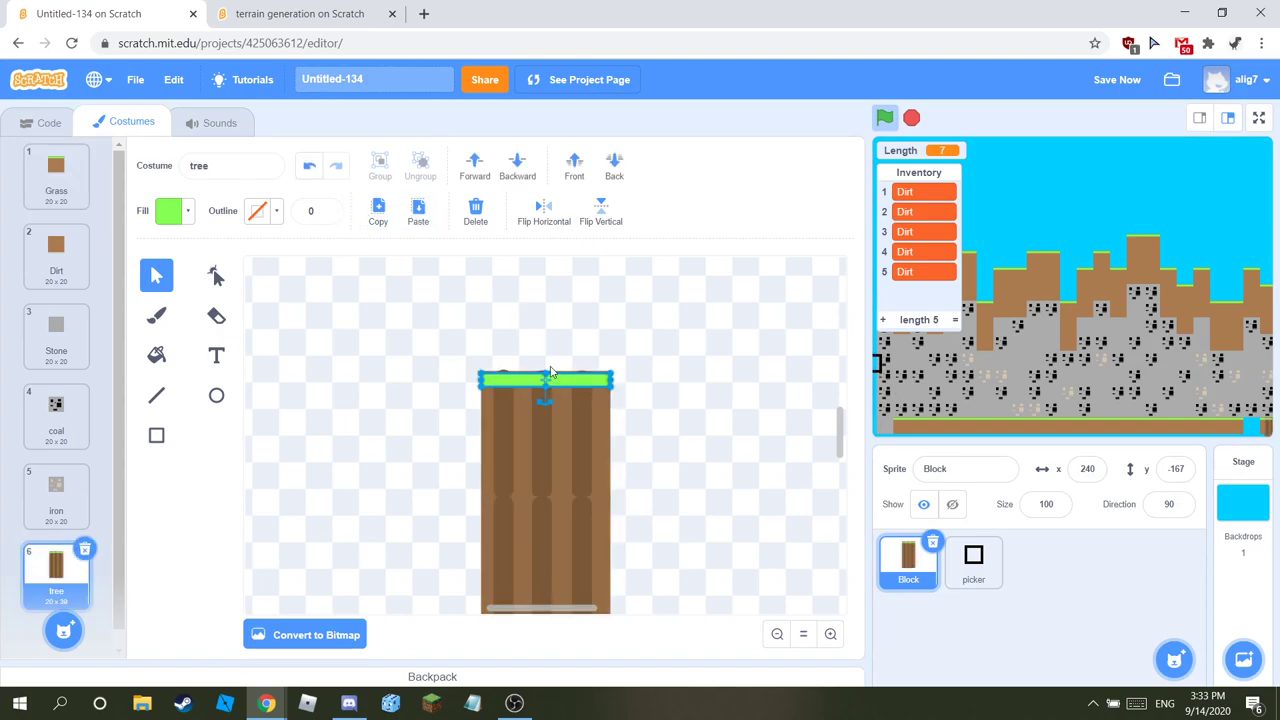
pyautogui.moveTo(555, 373); pyautogui.dragTo(541, 263)
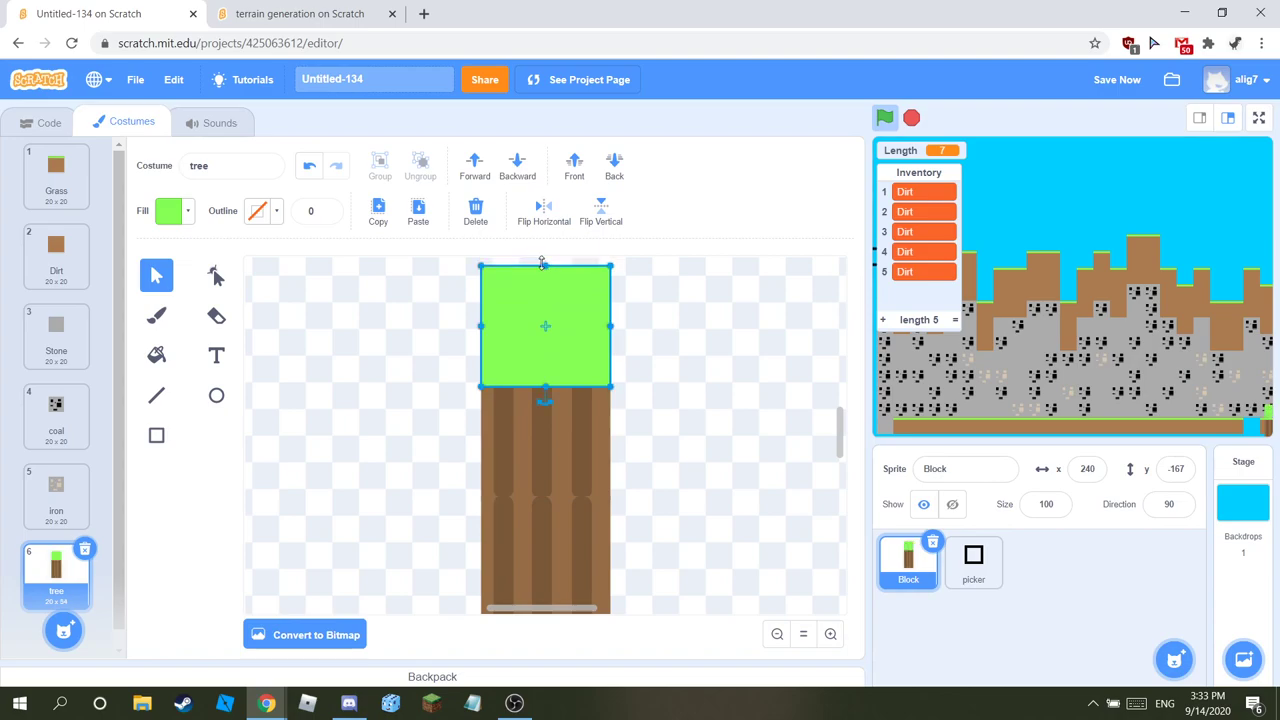
pyautogui.moveTo(545, 322); pyautogui.dragTo(540, 303)
# Step: Move the upper trunk square aside, select the three upper stripes, and put the square back behind them
pyautogui.moveTo(548, 458); pyautogui.dragTo(598, 447)
pyautogui.click(449, 413)
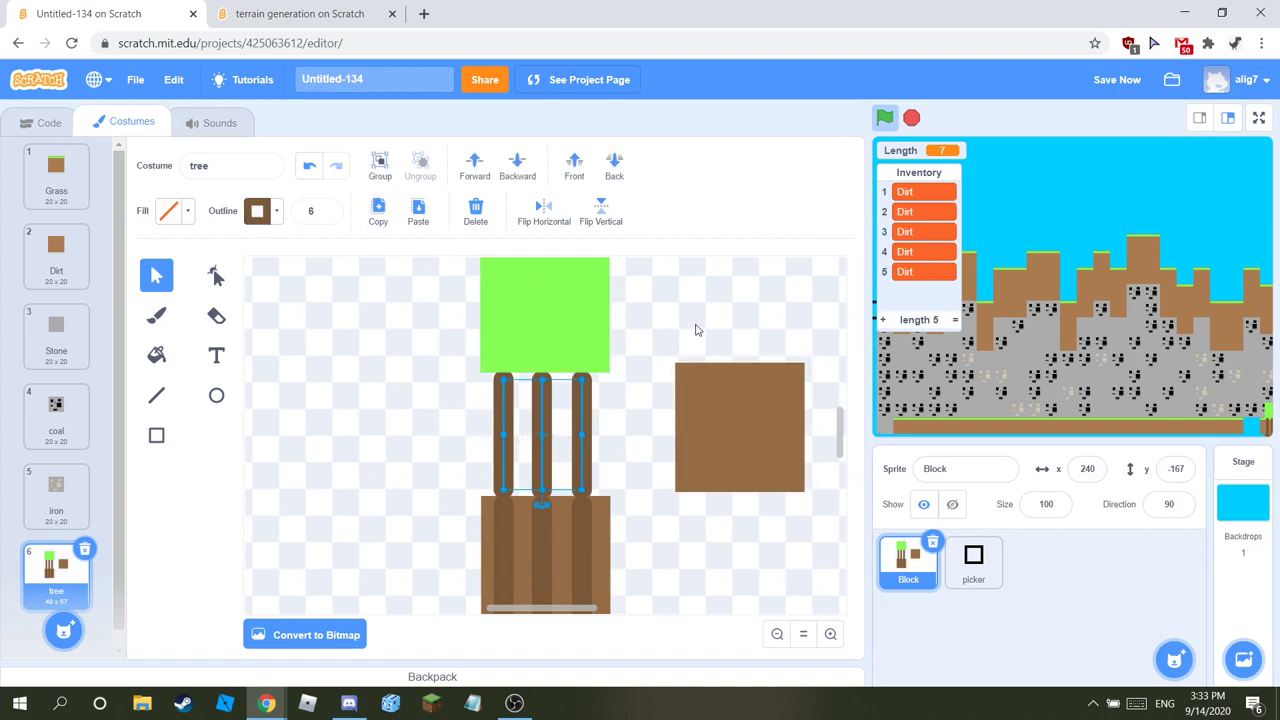
pyautogui.moveTo(748, 400); pyautogui.dragTo(547, 404)
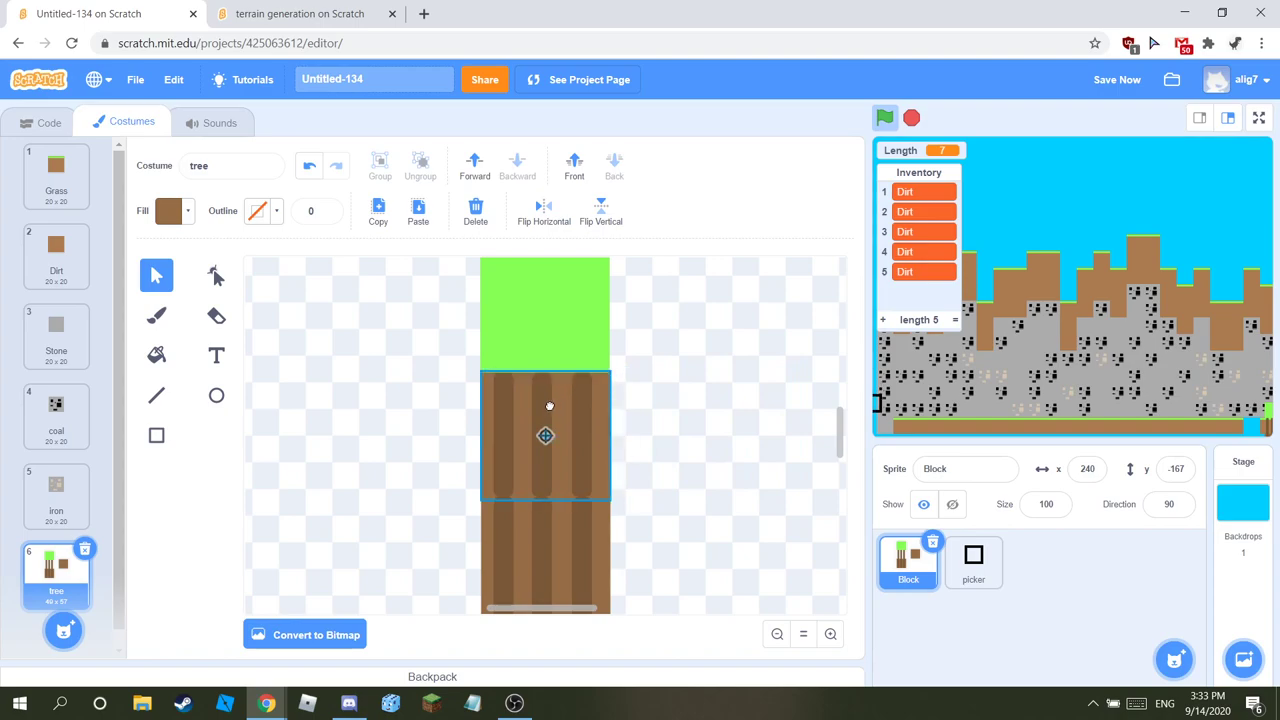
# Step: Paste the trunk stripes, set their outline to color 30 and brightness 58, and place them over the green square above the trunk
pyautogui.click(420, 216)
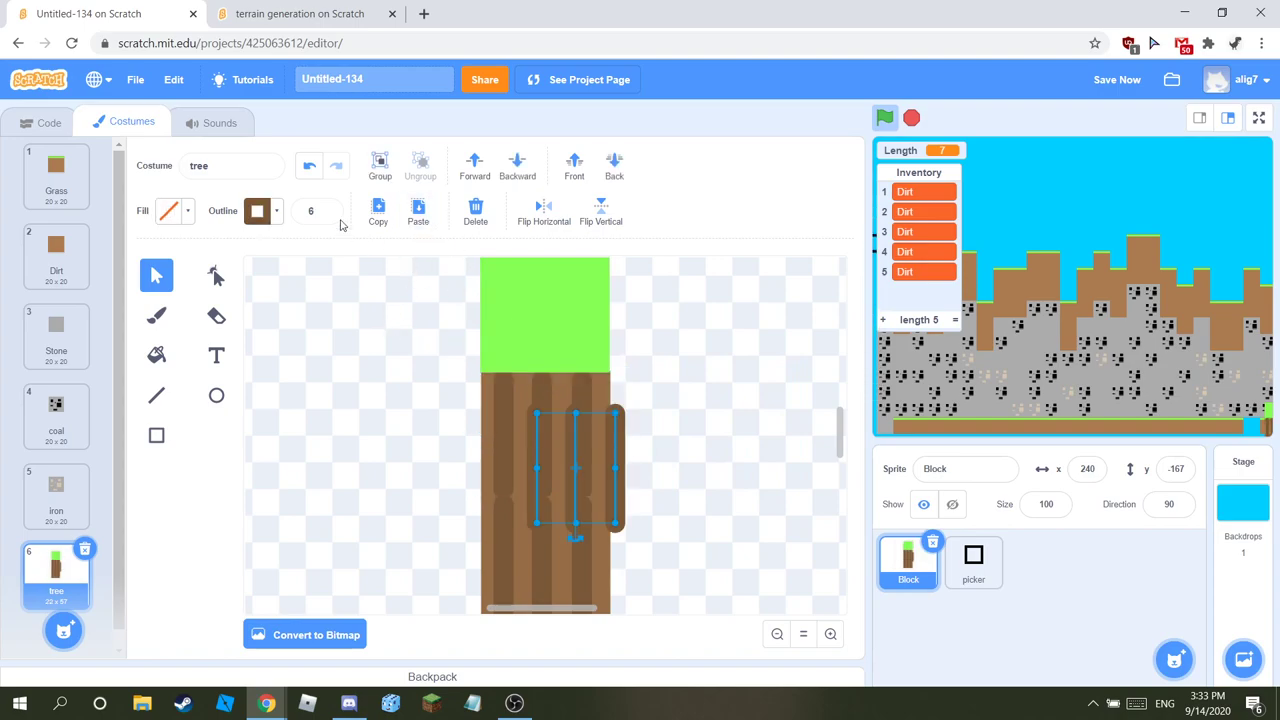
pyautogui.click(266, 224)
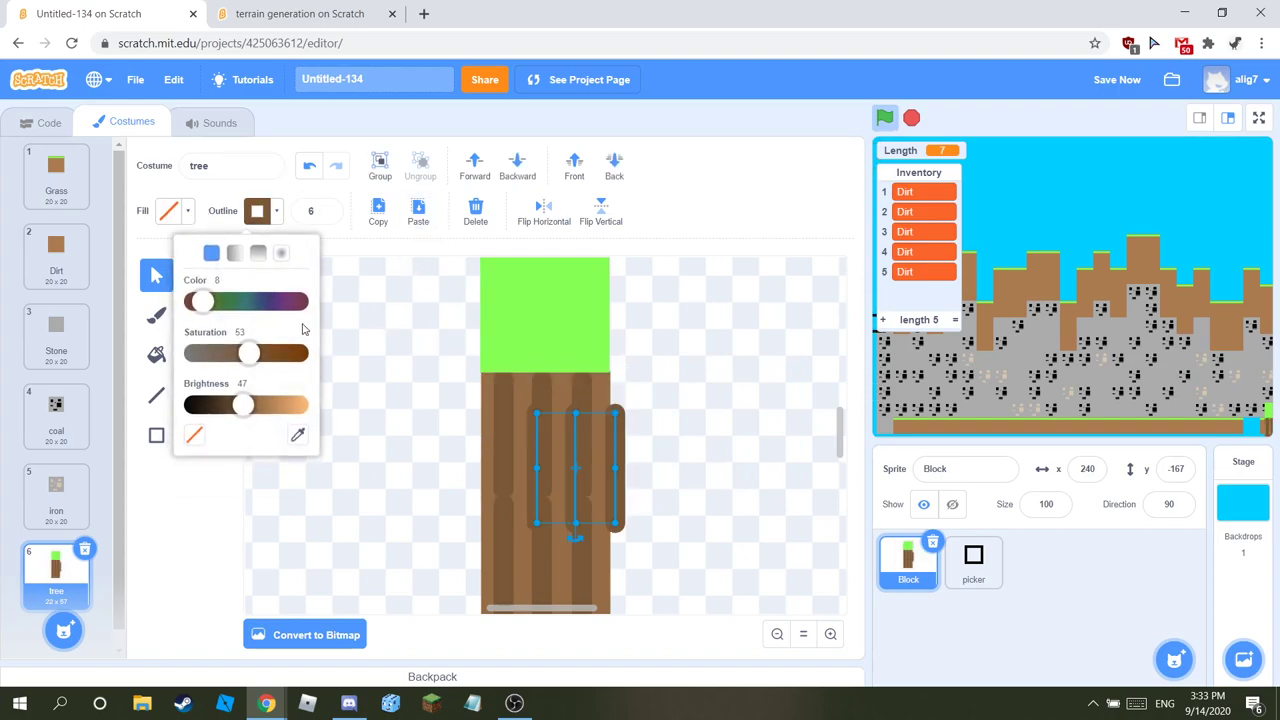
pyautogui.moveTo(213, 313)
pyautogui.mouseDown()
pyautogui.moveTo(240, 303)
pyautogui.moveTo(224, 303)
pyautogui.mouseUp()
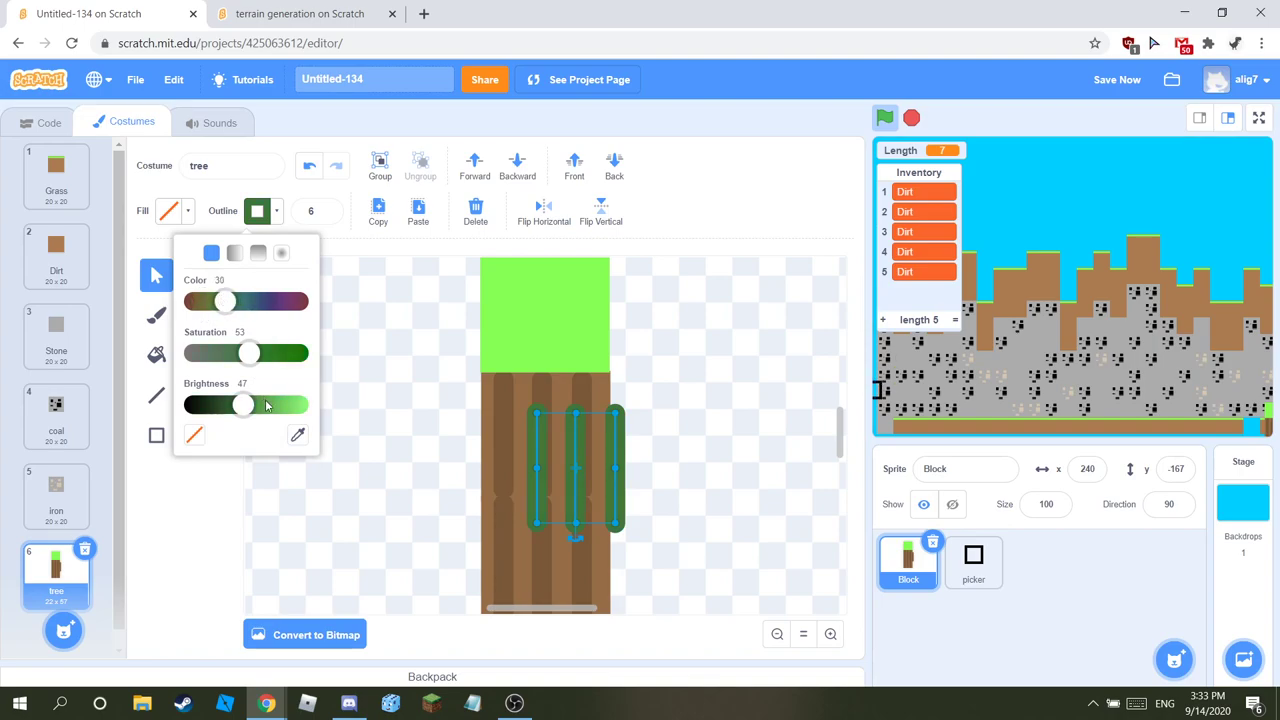
pyautogui.moveTo(243, 410); pyautogui.dragTo(257, 415)
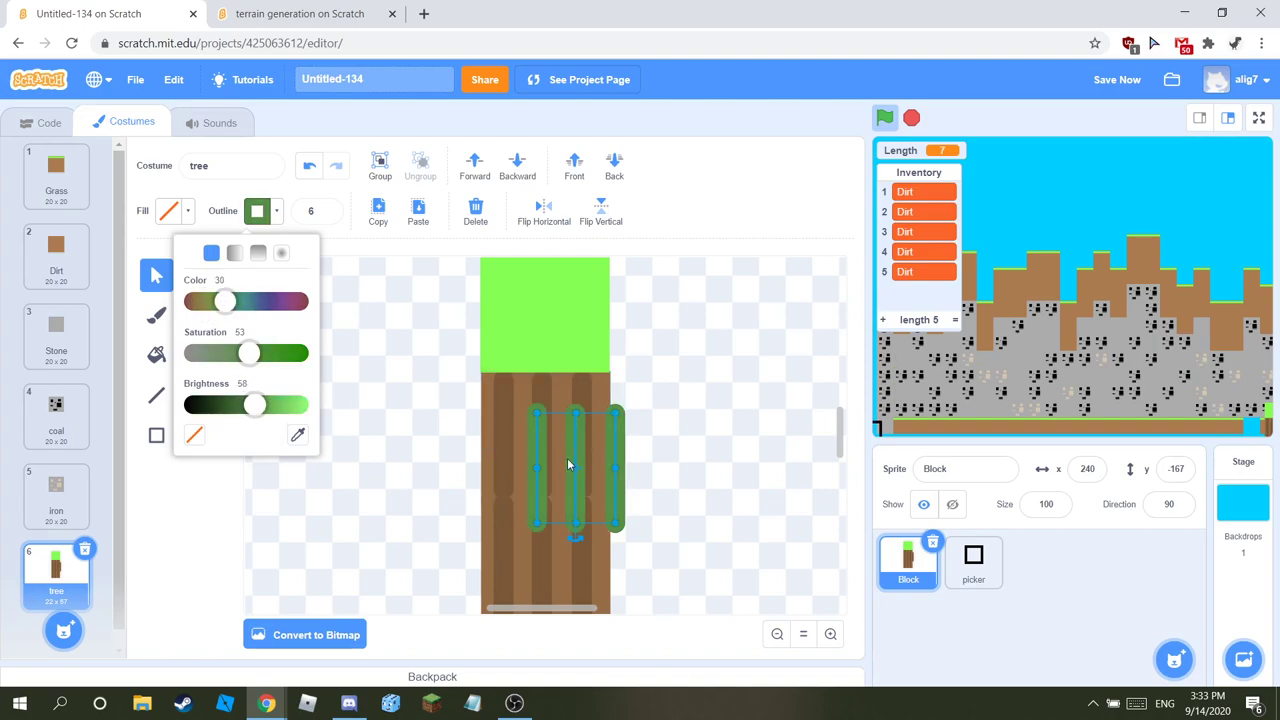
pyautogui.moveTo(567, 465); pyautogui.dragTo(531, 306)
pyautogui.scroll(3, 763, 360)
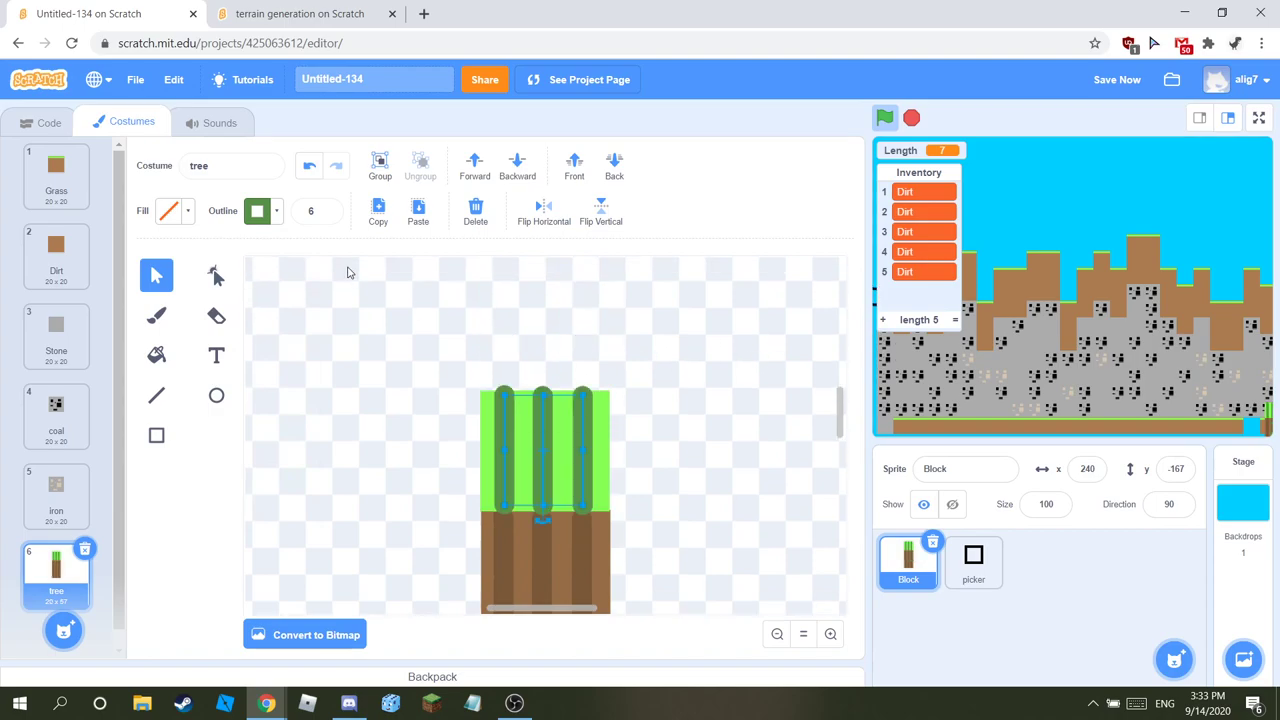
# Step: Duplicate the three green stripes, rotate the copies horizontal, and lay them across the green square to form a lattice
pyautogui.click(377, 222)
pyautogui.click(414, 214)
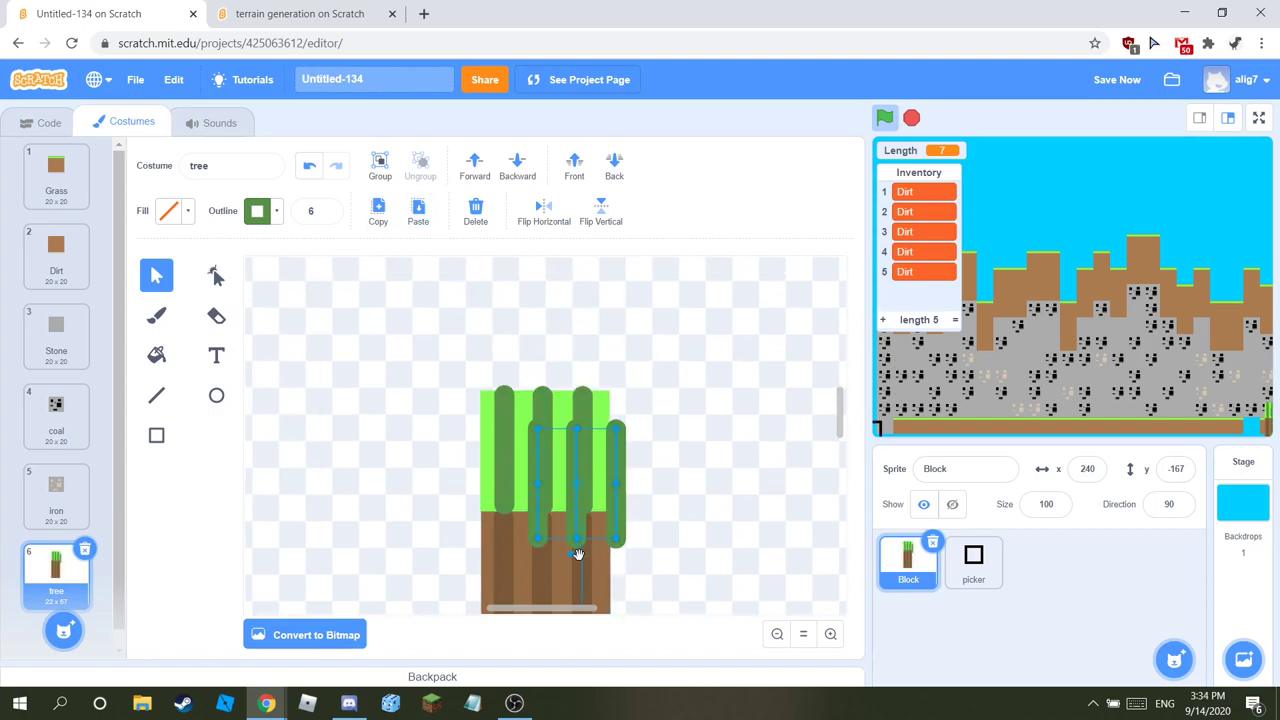
pyautogui.moveTo(578, 556); pyautogui.dragTo(559, 458)
pyautogui.click(677, 418)
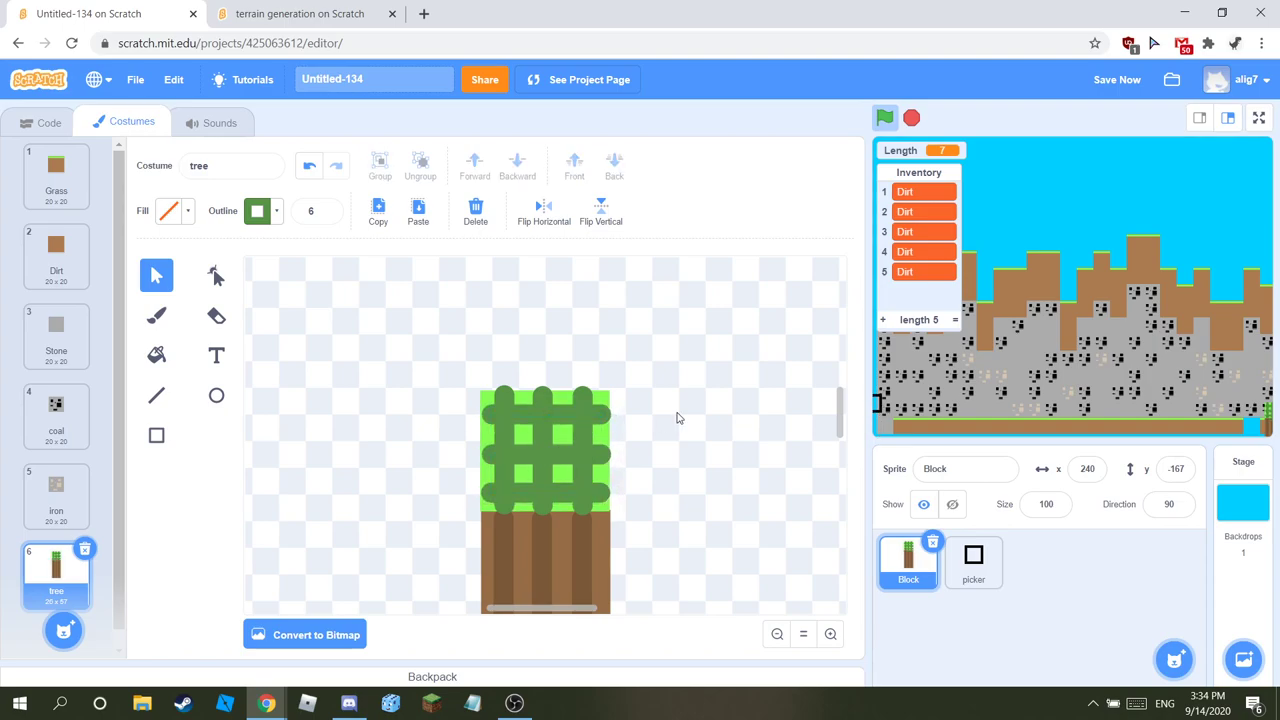
# Step: Copy the latticed leaf block, place one copy on each side of the original, and delete the surplus copy
pyautogui.click(590, 460)
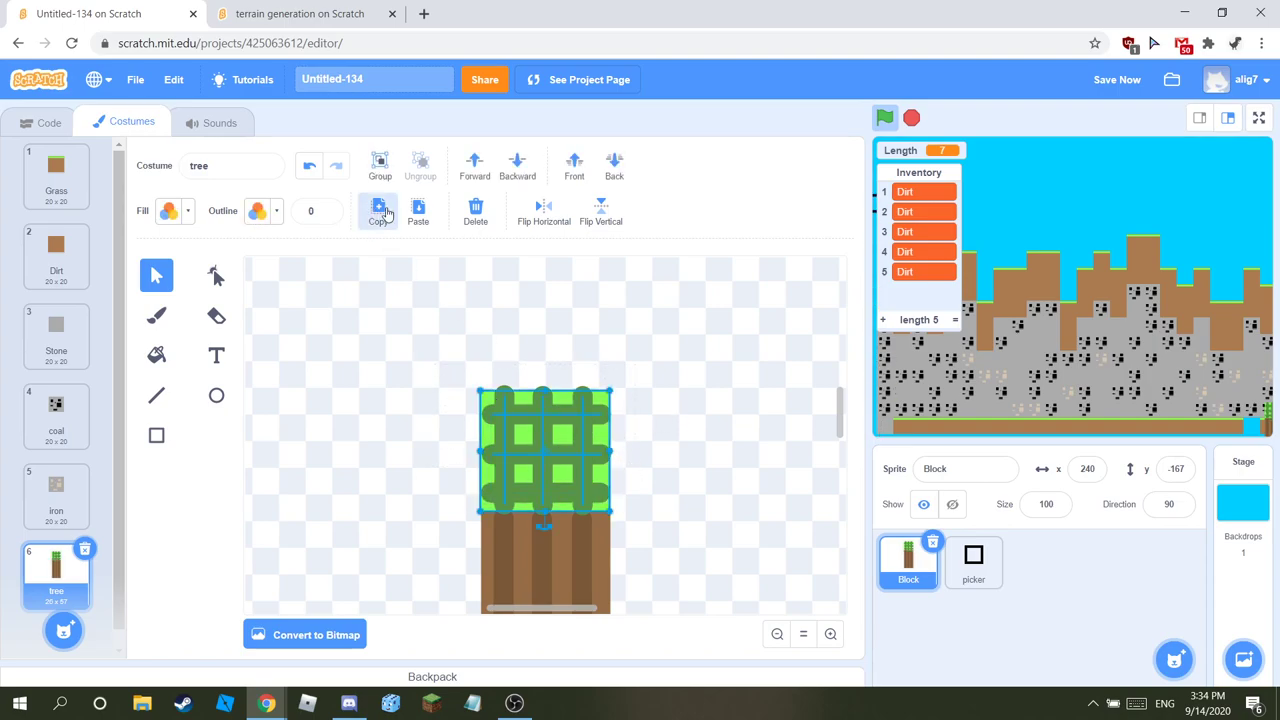
pyautogui.click(378, 212)
pyautogui.click(418, 212)
pyautogui.moveTo(593, 496); pyautogui.dragTo(686, 469)
pyautogui.moveTo(623, 518); pyautogui.dragTo(426, 449)
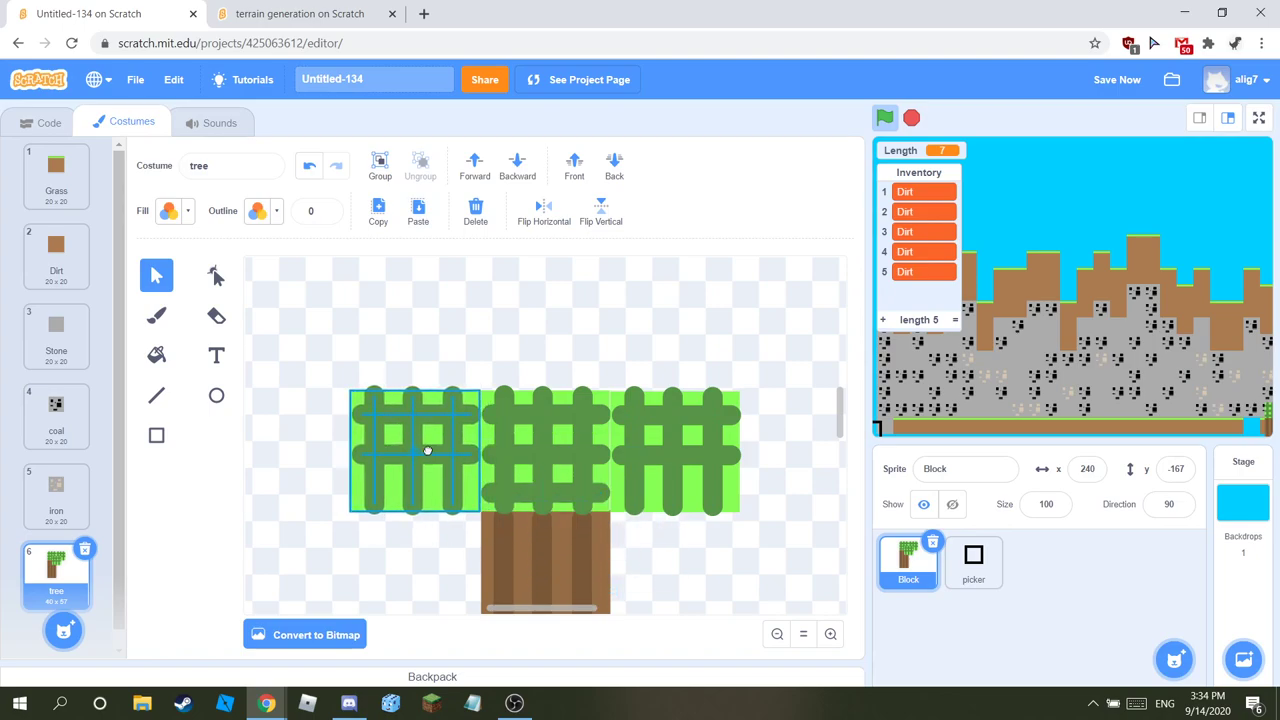
pyautogui.hotkey('ctrl', 'v')
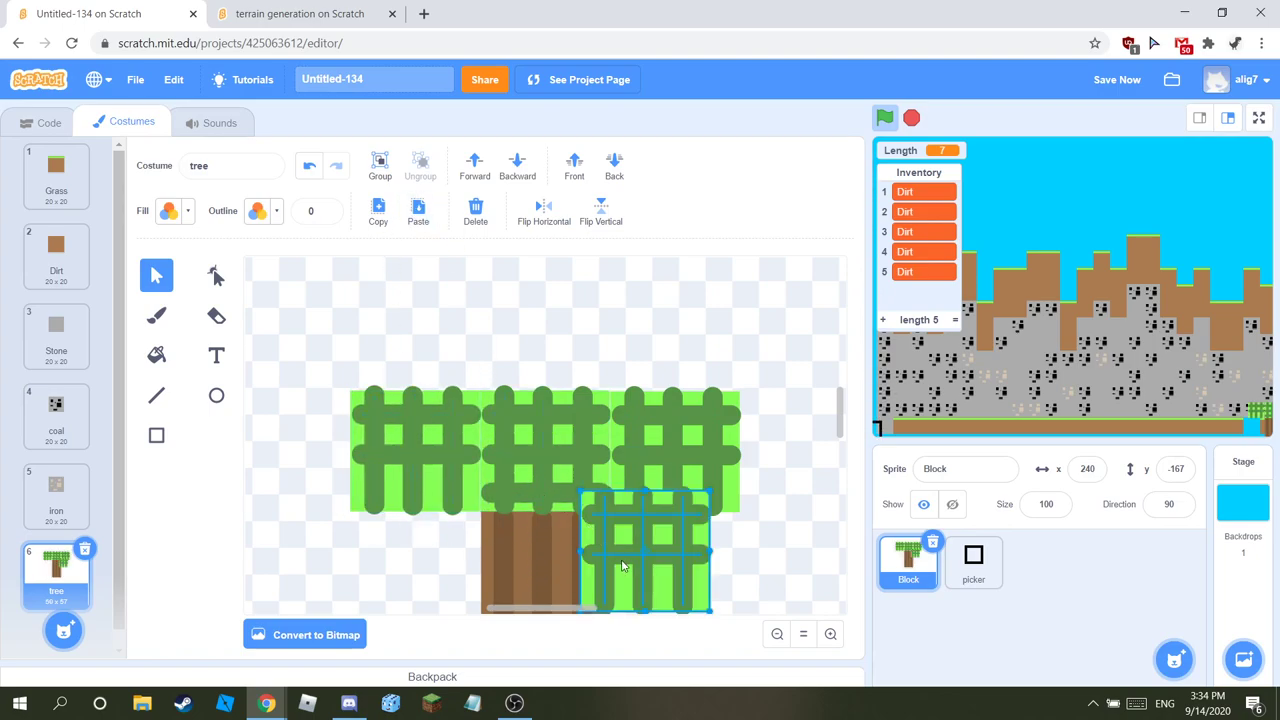
pyautogui.click(475, 212)
# Step: Duplicate the whole row of leaf blocks and align the copy directly above it
pyautogui.moveTo(306, 382); pyautogui.dragTo(736, 486)
pyautogui.click(379, 212)
pyautogui.click(418, 210)
pyautogui.moveTo(556, 500); pyautogui.dragTo(543, 383)
pyautogui.click(753, 335)
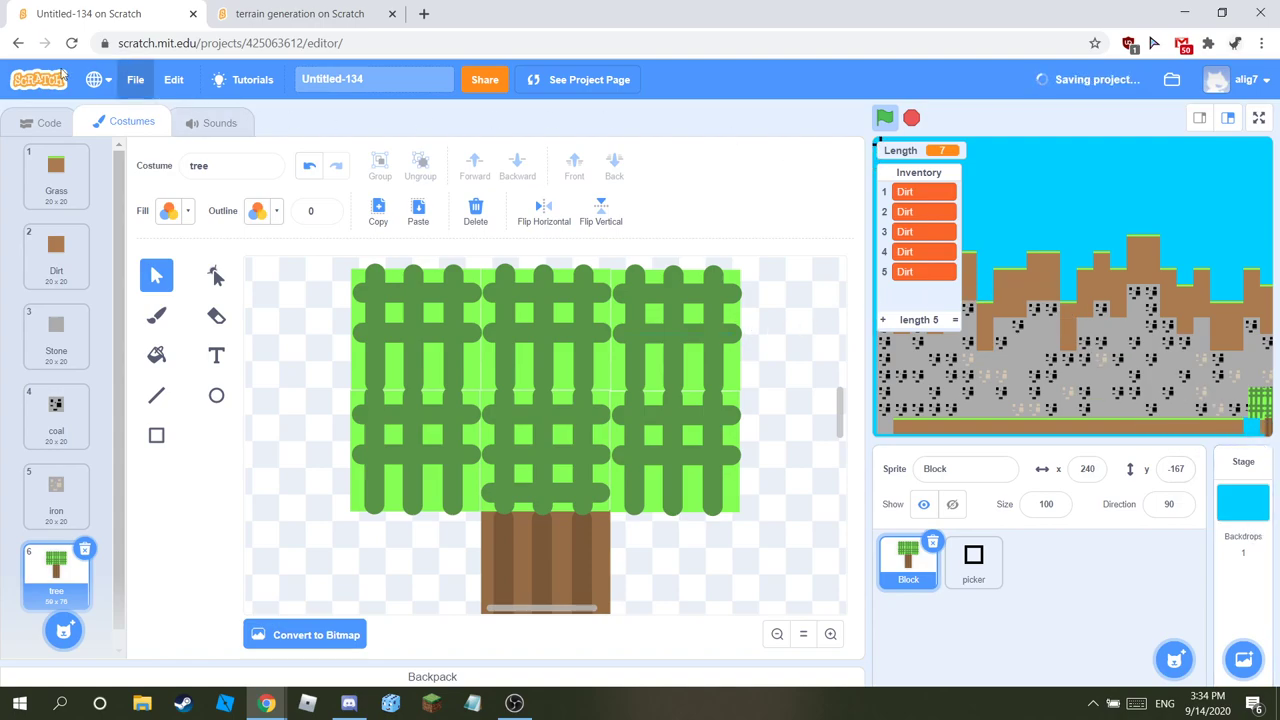
pyautogui.click(42, 122)
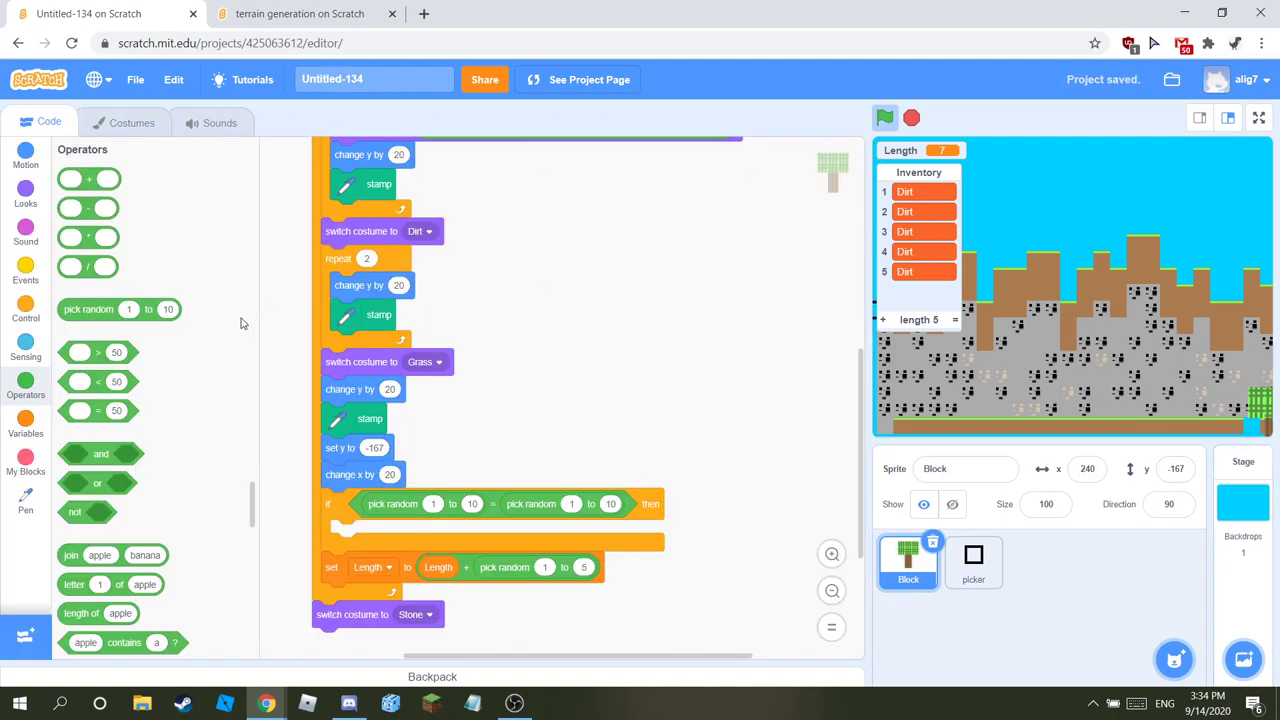
pyautogui.click(100, 122)
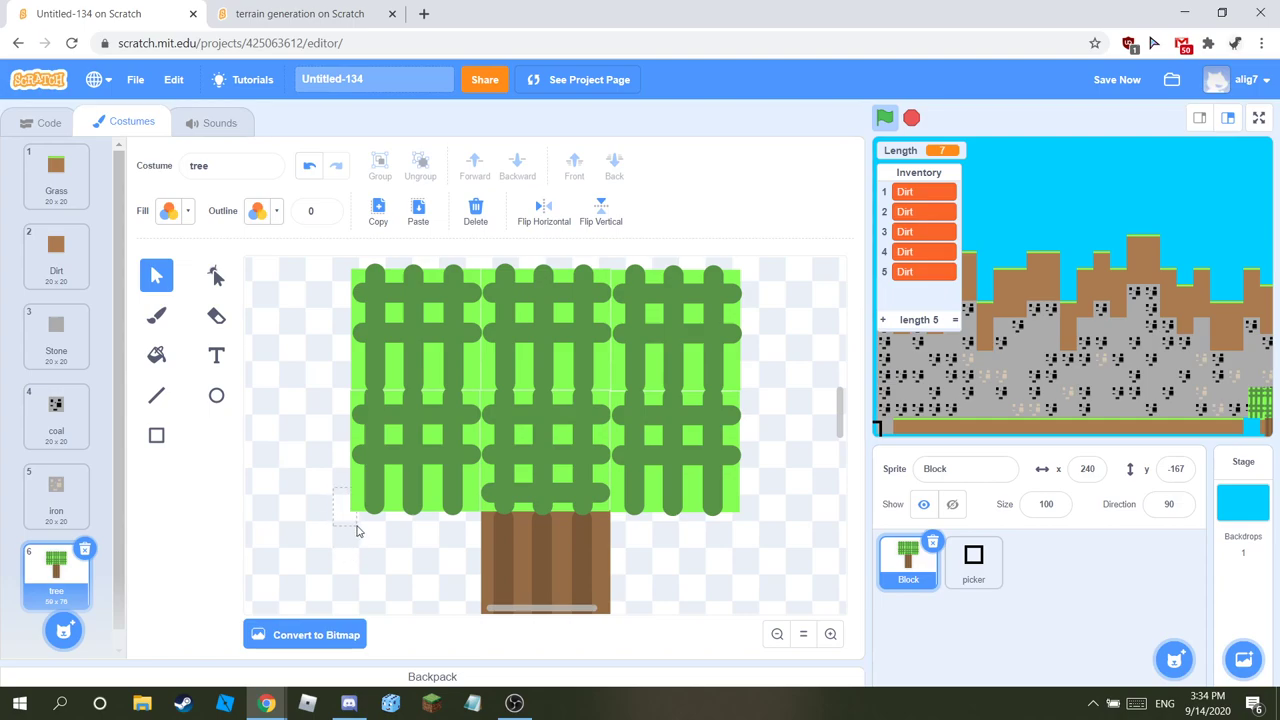
pyautogui.moveTo(365, 531); pyautogui.dragTo(310, 517)
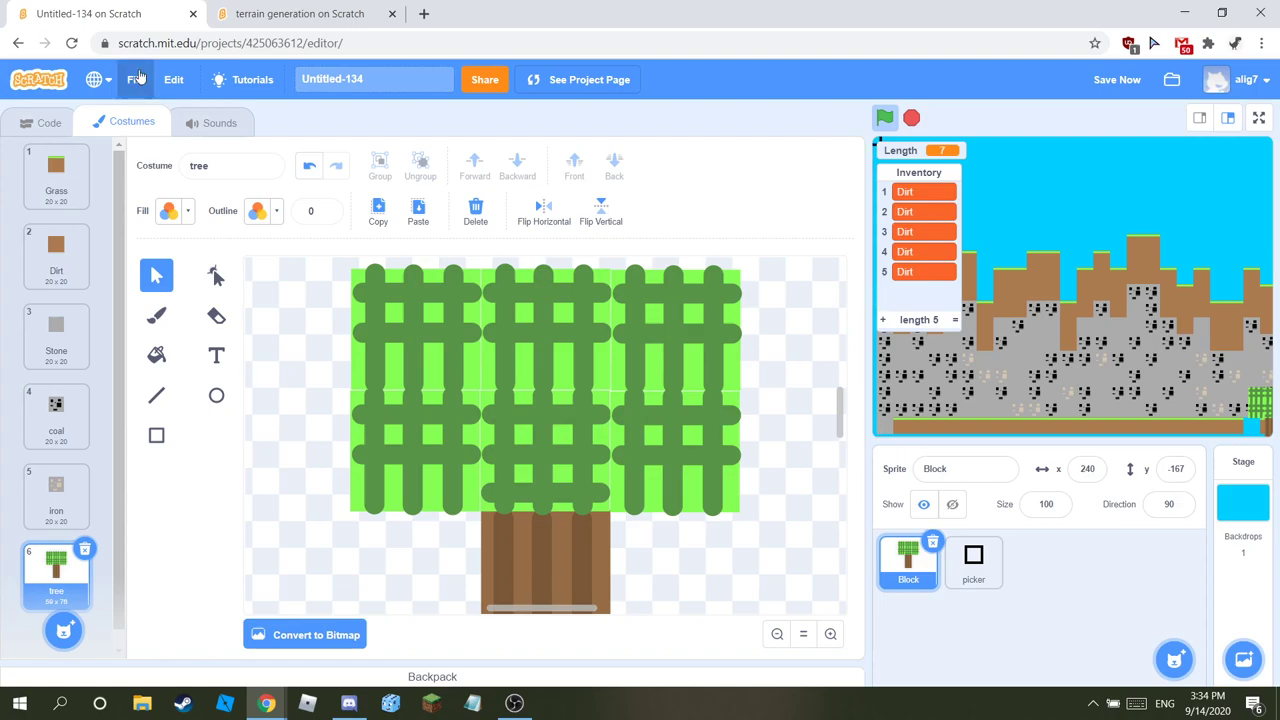
# Step: Move the upper-left leaf block's light green square aside, copy the vertical green stripes, and undo the square's move
pyautogui.click(410, 376)
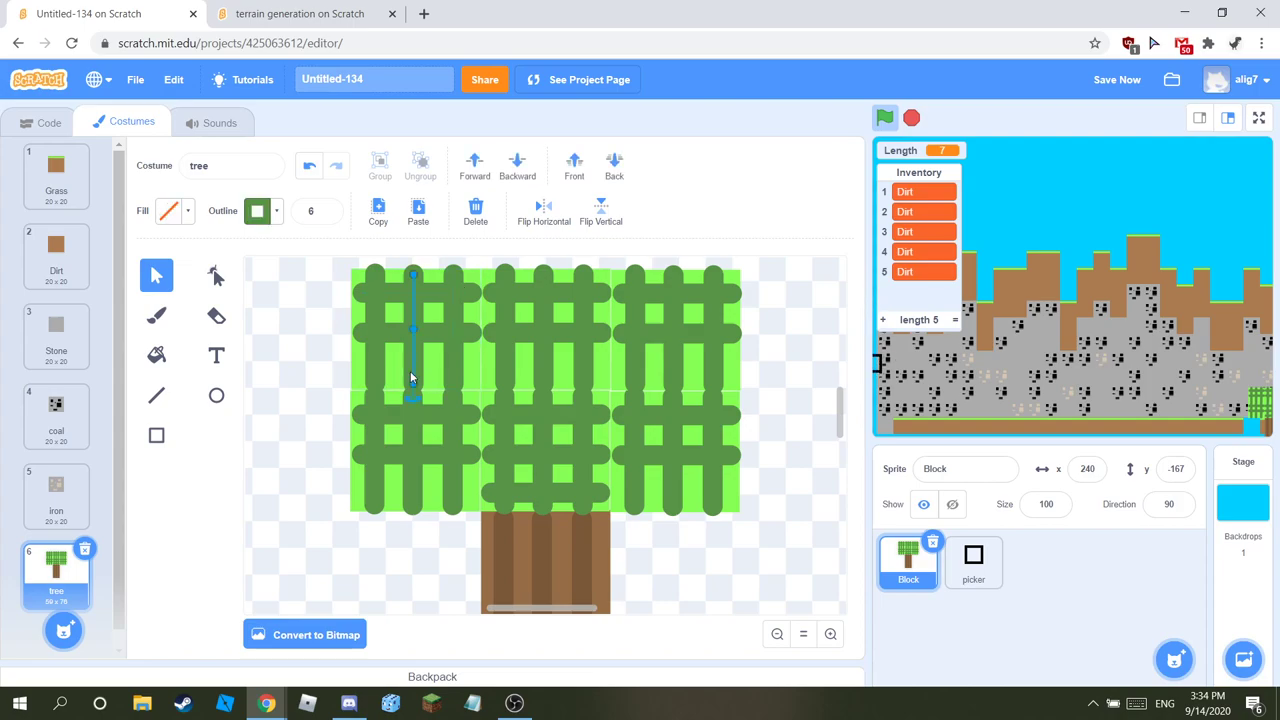
pyautogui.moveTo(344, 380); pyautogui.dragTo(175, 417)
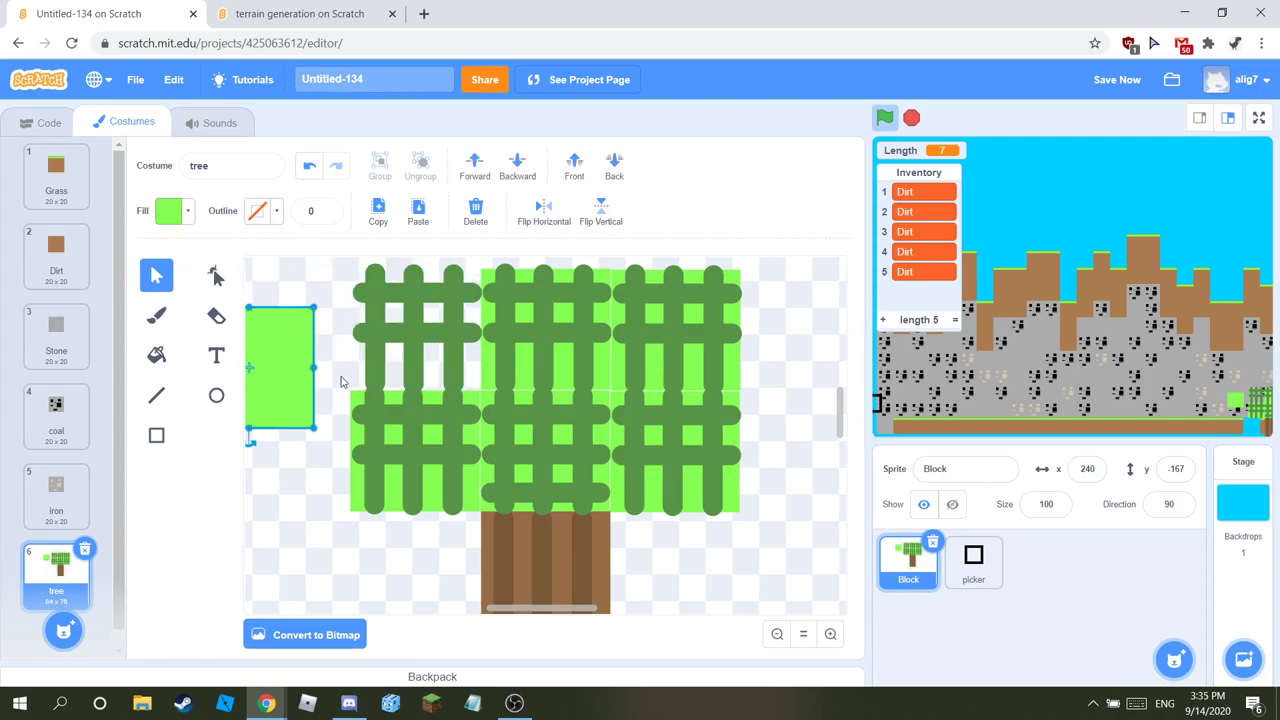
pyautogui.click(352, 372)
pyautogui.click(280, 370)
pyautogui.click(378, 210)
pyautogui.hotkey('ctrl', 'v')
pyautogui.moveTo(300, 372); pyautogui.dragTo(451, 331)
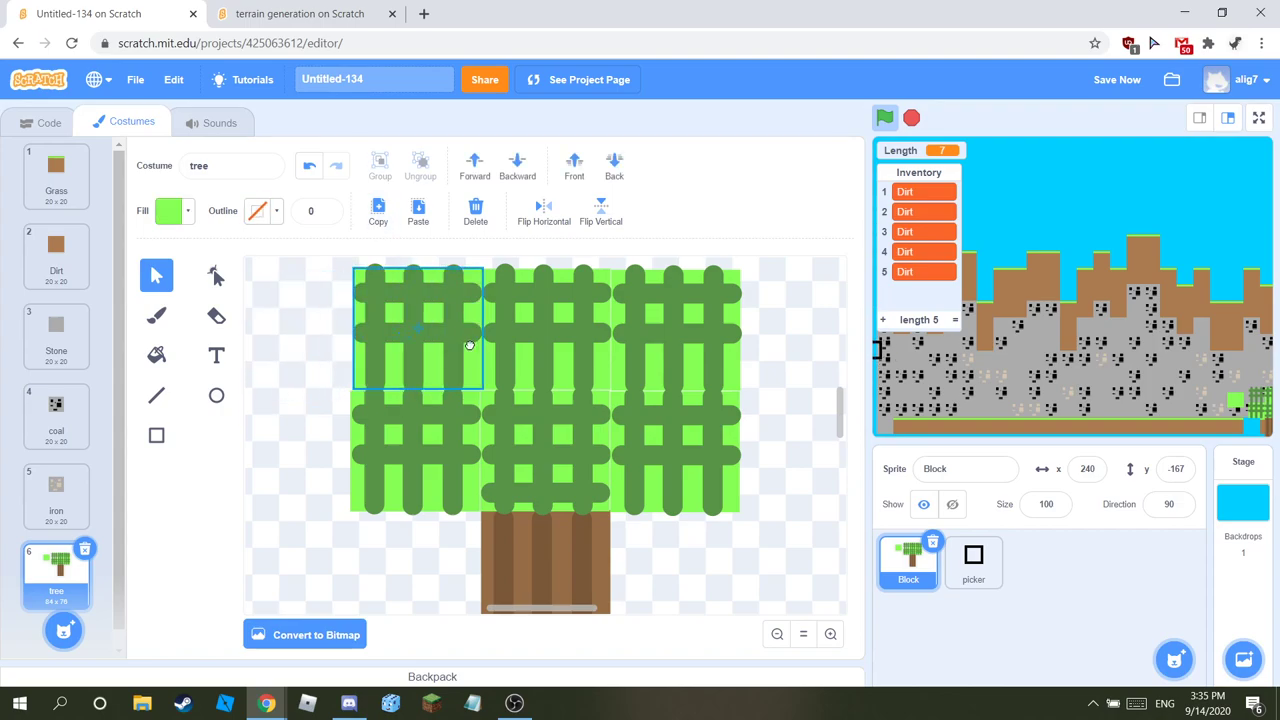
pyautogui.click(309, 165)
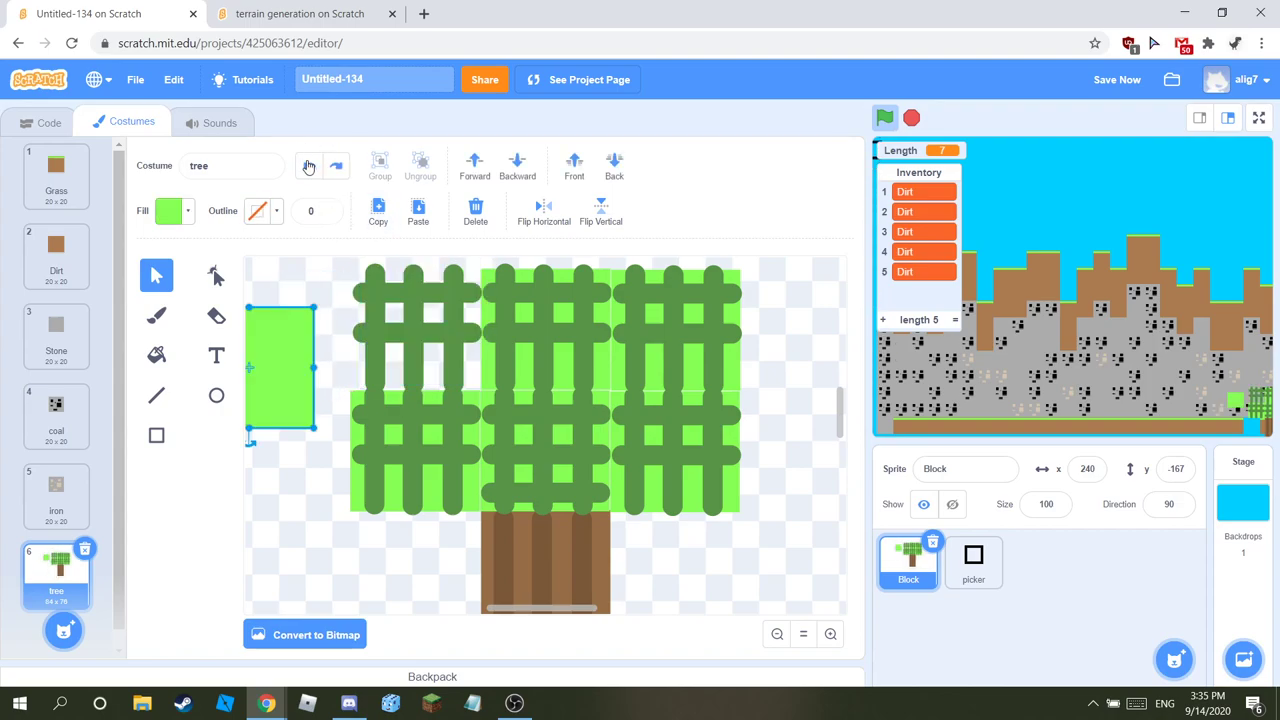
pyautogui.click(309, 165)
# Step: Create a new costume named "short grass", paste the three green stripes into it, and select them
pyautogui.moveTo(57, 650)
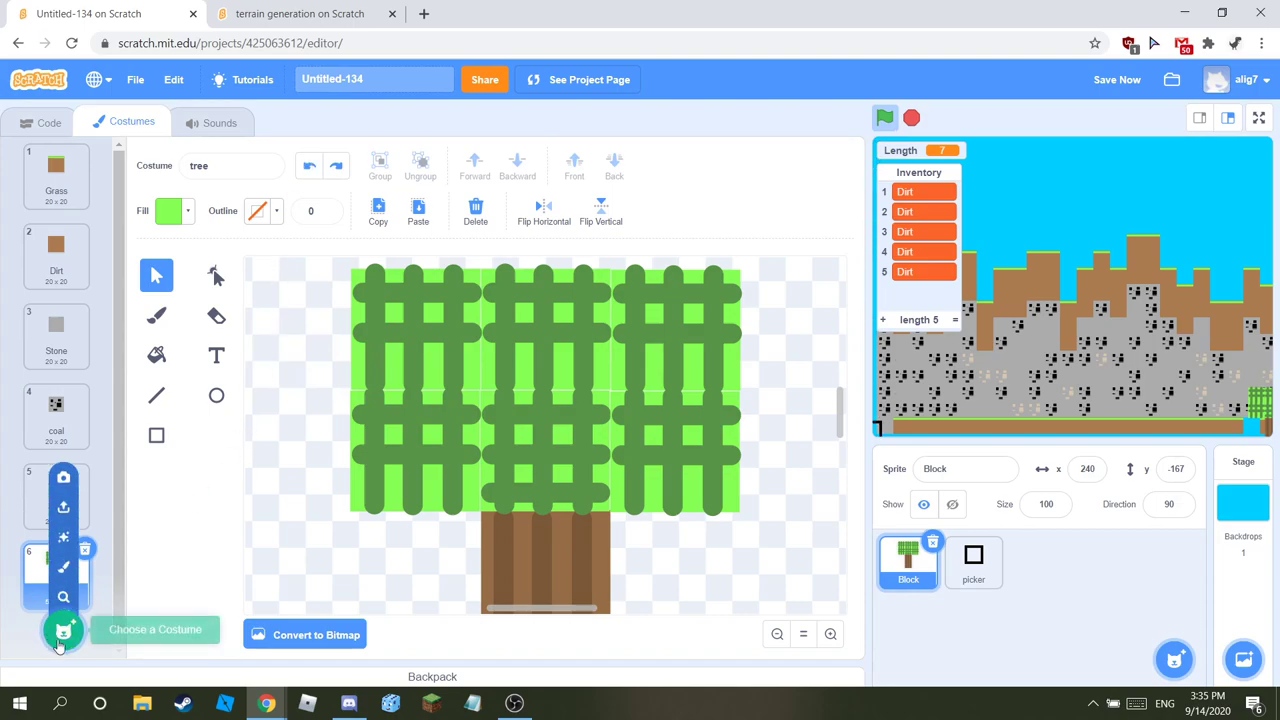
pyautogui.click(63, 590)
pyautogui.click(246, 165)
pyautogui.press('BackSpace')
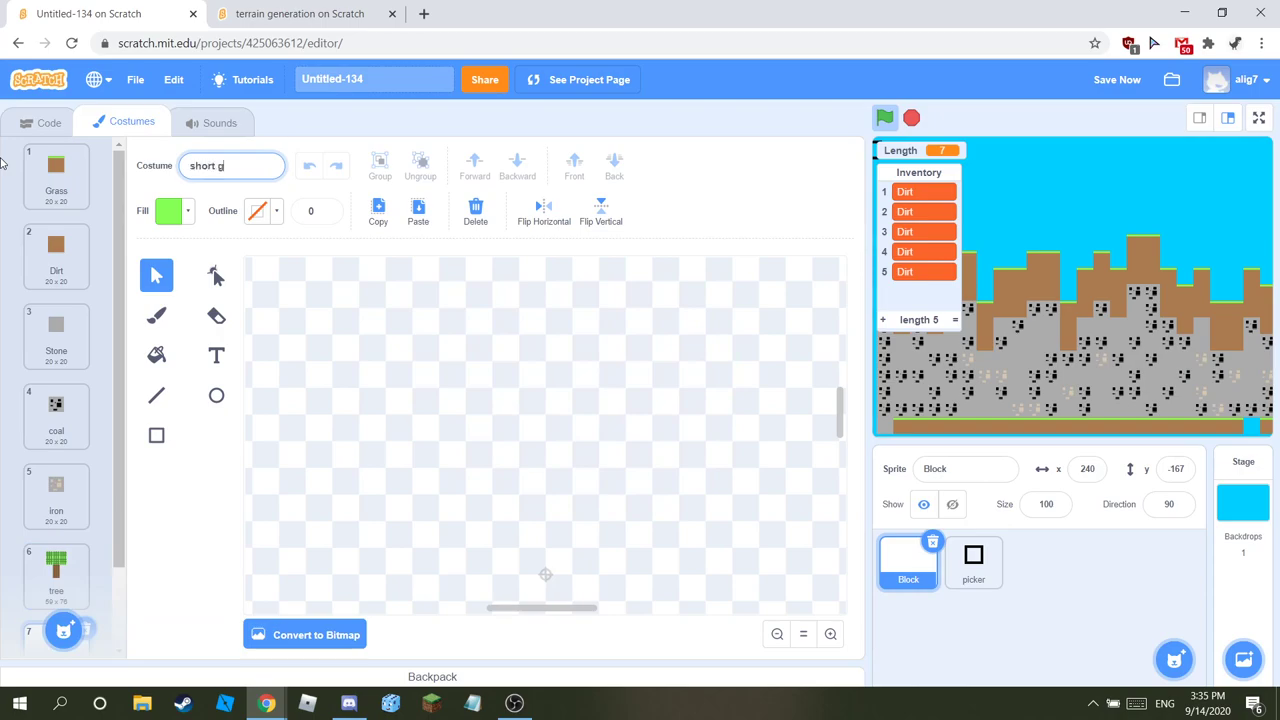
pyautogui.click(418, 212)
pyautogui.moveTo(465, 357); pyautogui.dragTo(595, 602)
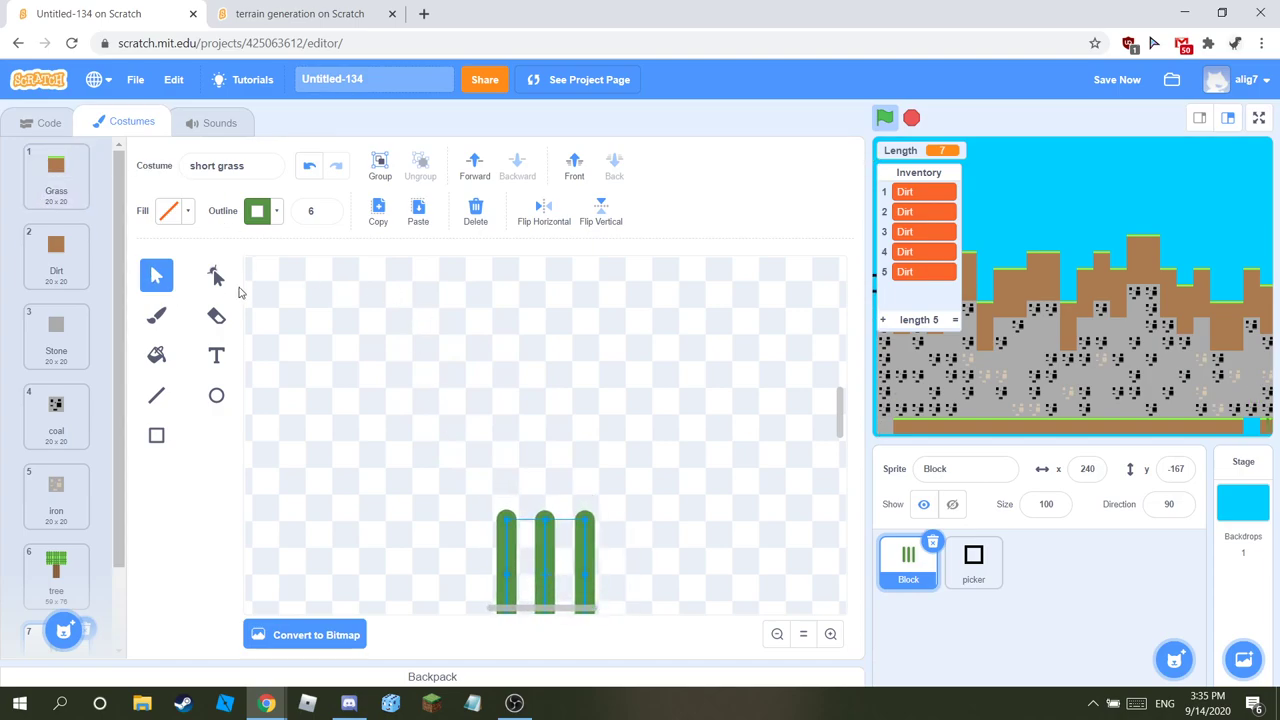
# Step: Duplicate the final switch costume block, place the copy inside the empty random condition, and open its costume choices
pyautogui.click(37, 132)
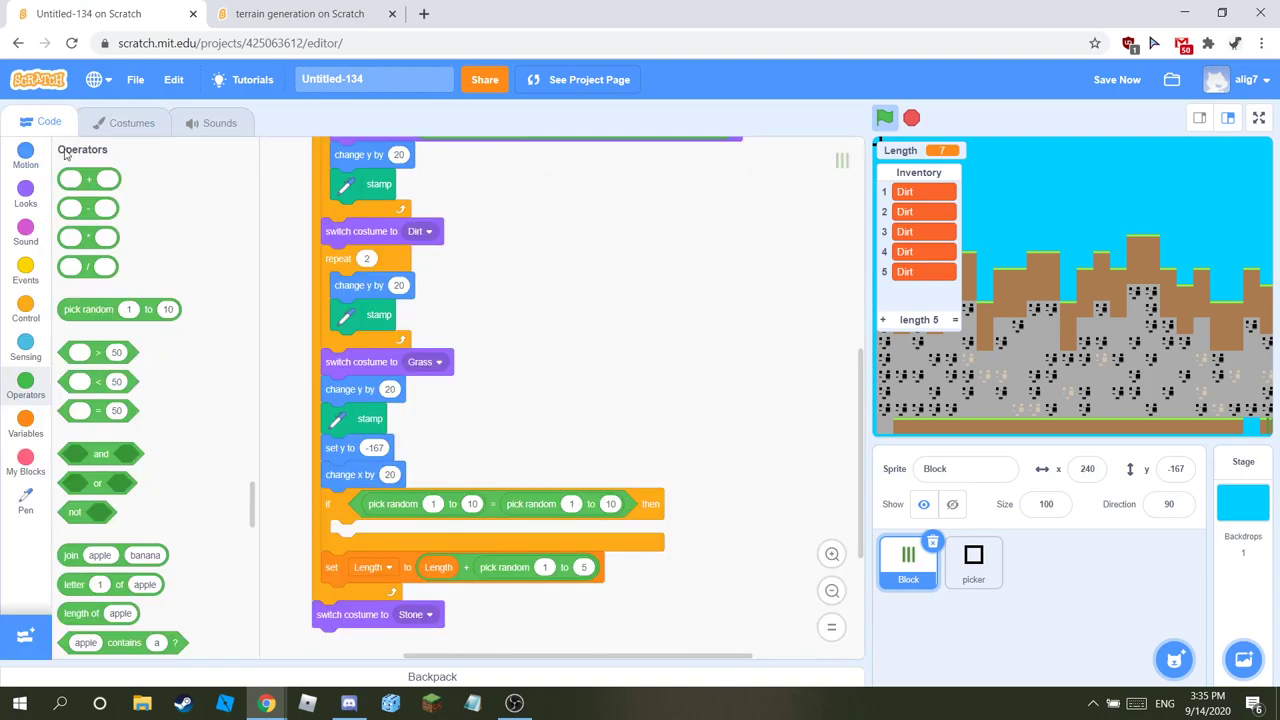
pyautogui.rightClick(345, 619)
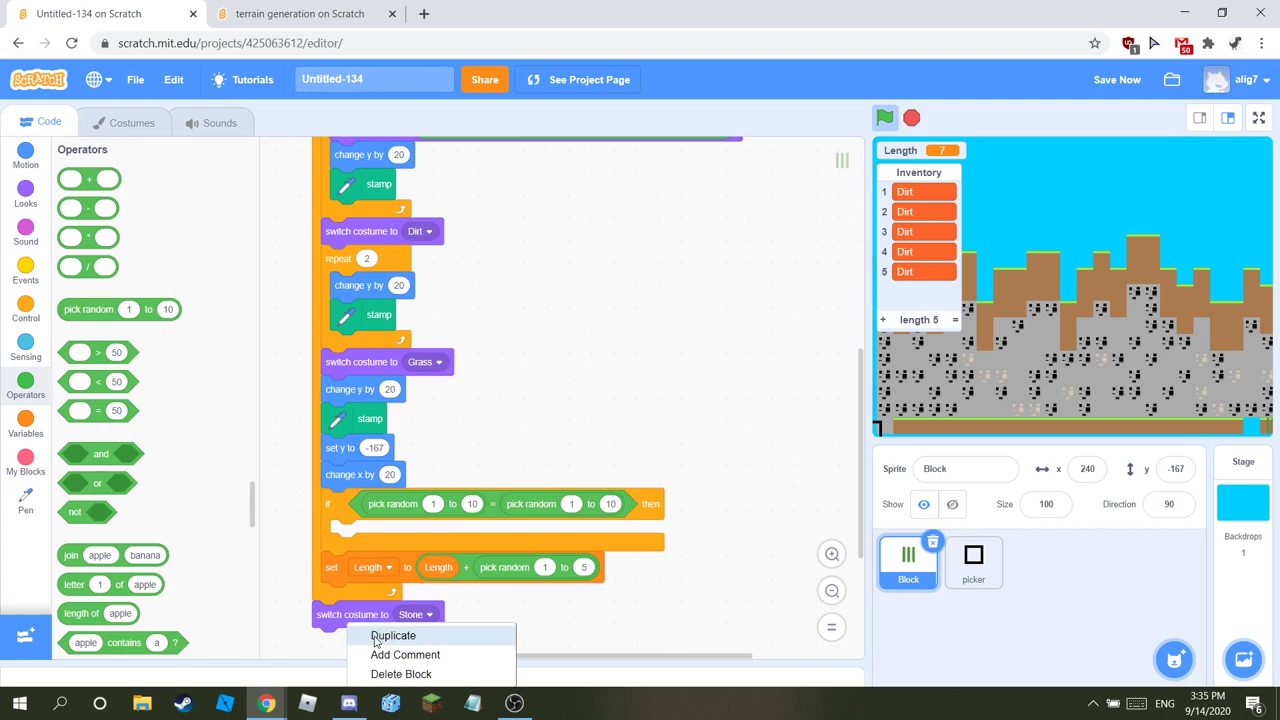
pyautogui.click(370, 635)
pyautogui.click(384, 533)
pyautogui.click(446, 533)
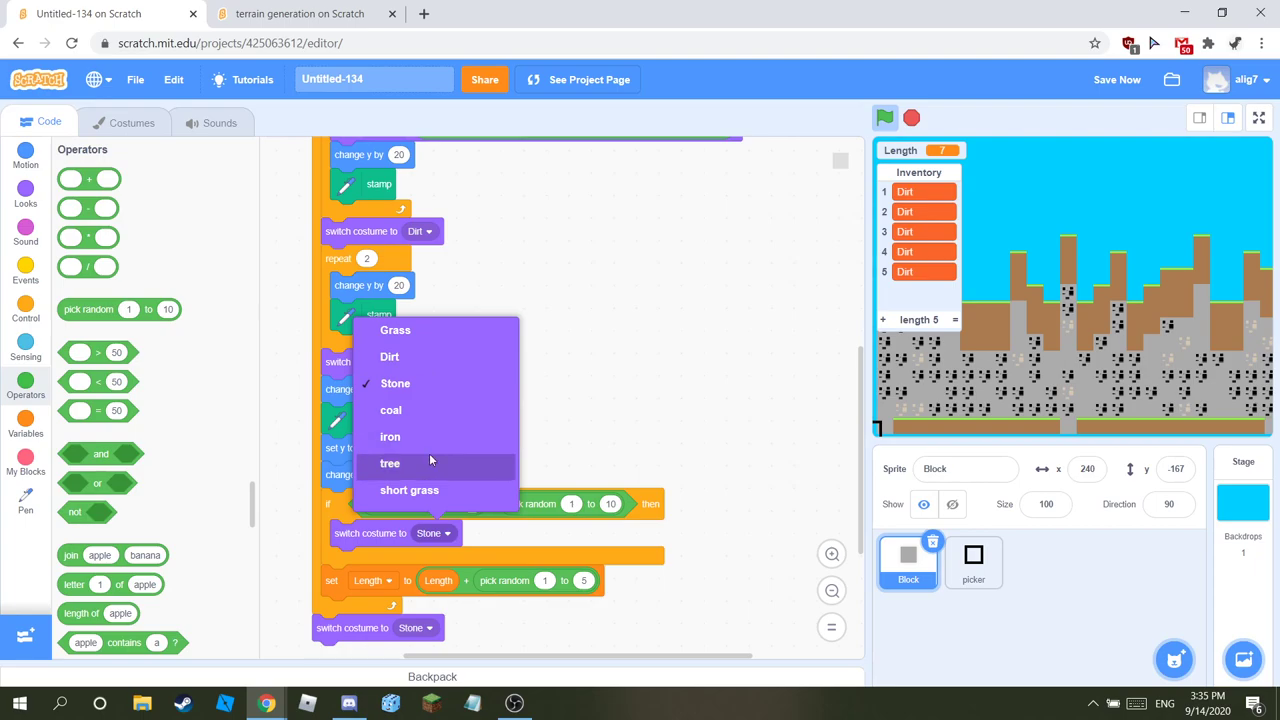
# Step: Duplicate the condition's pick random block into the nested switch costume block and set its range to 6 to 7
pyautogui.rightClick(666, 485)
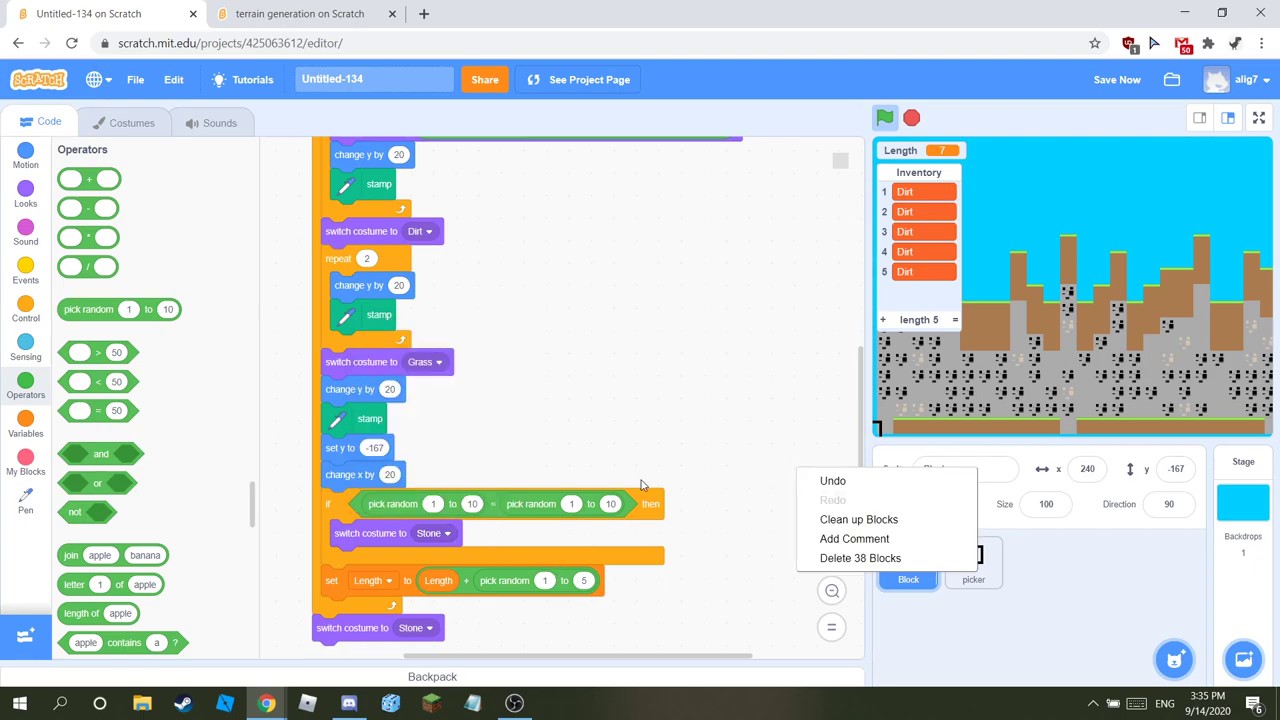
pyautogui.rightClick(540, 504)
pyautogui.click(571, 517)
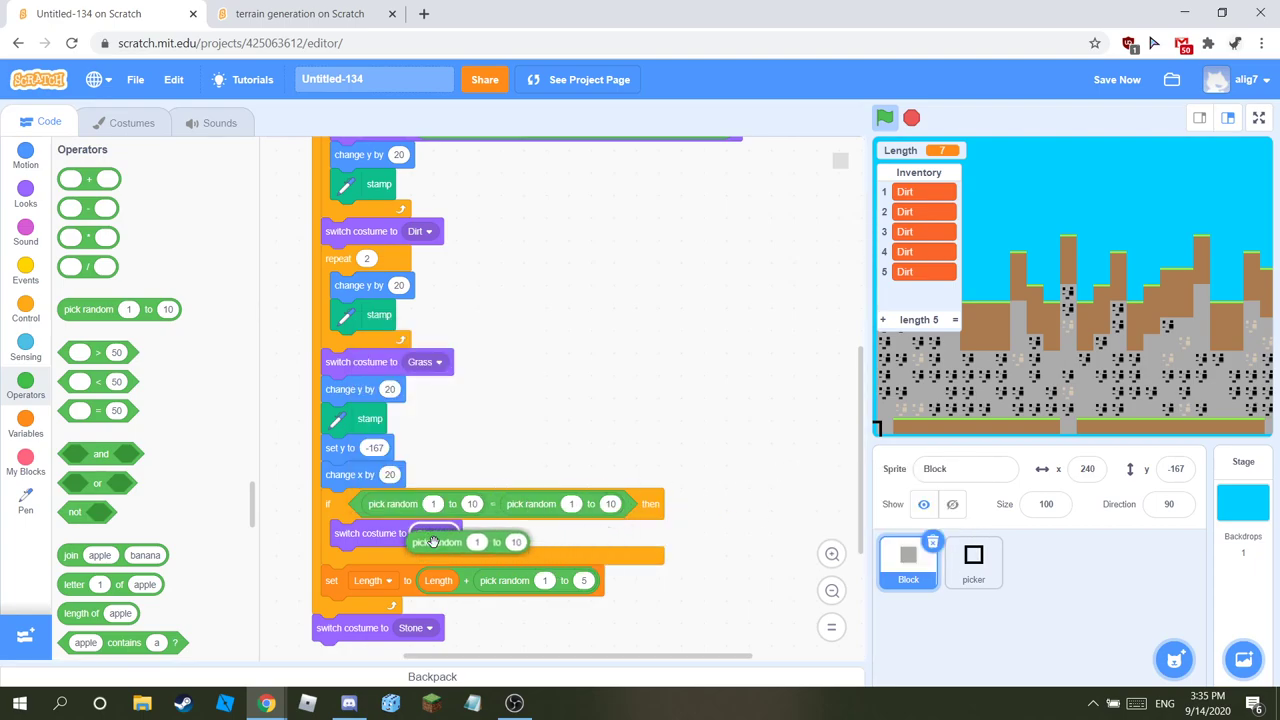
pyautogui.click(490, 525)
pyautogui.click(484, 531)
pyautogui.press('BackSpace')
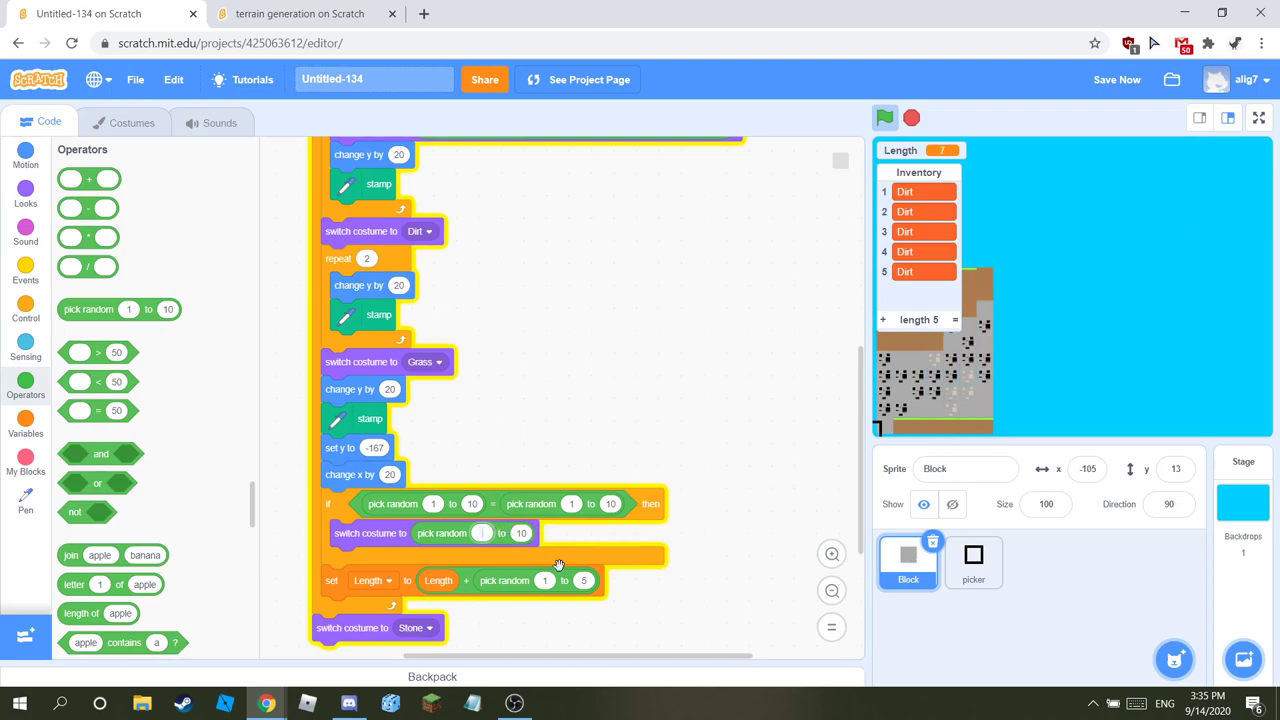
pyautogui.write('6')
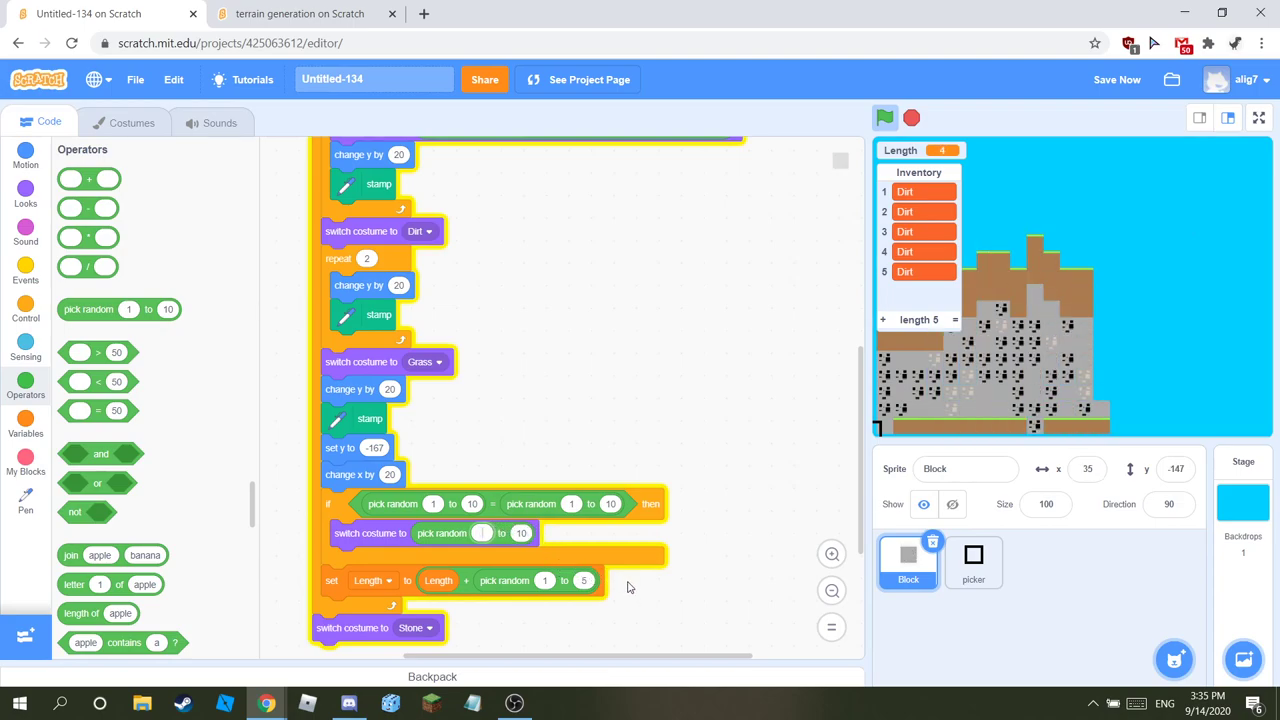
pyautogui.press('Tab')
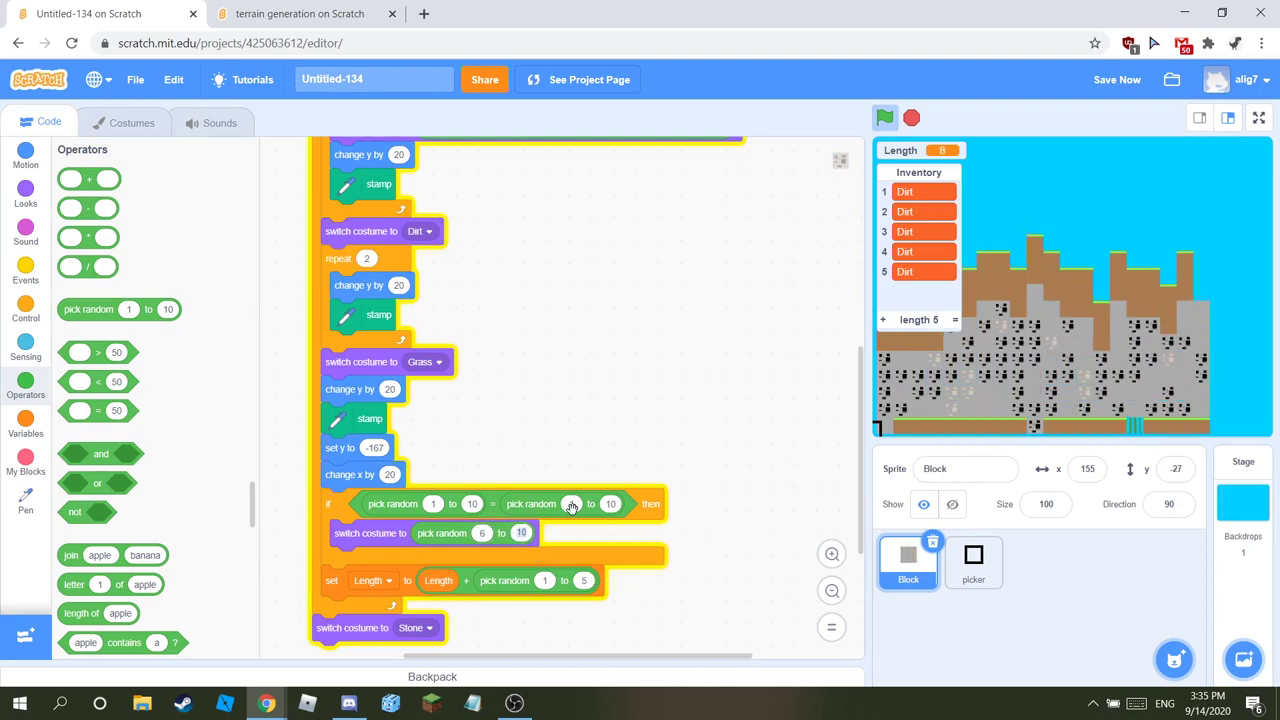
pyautogui.write('7')
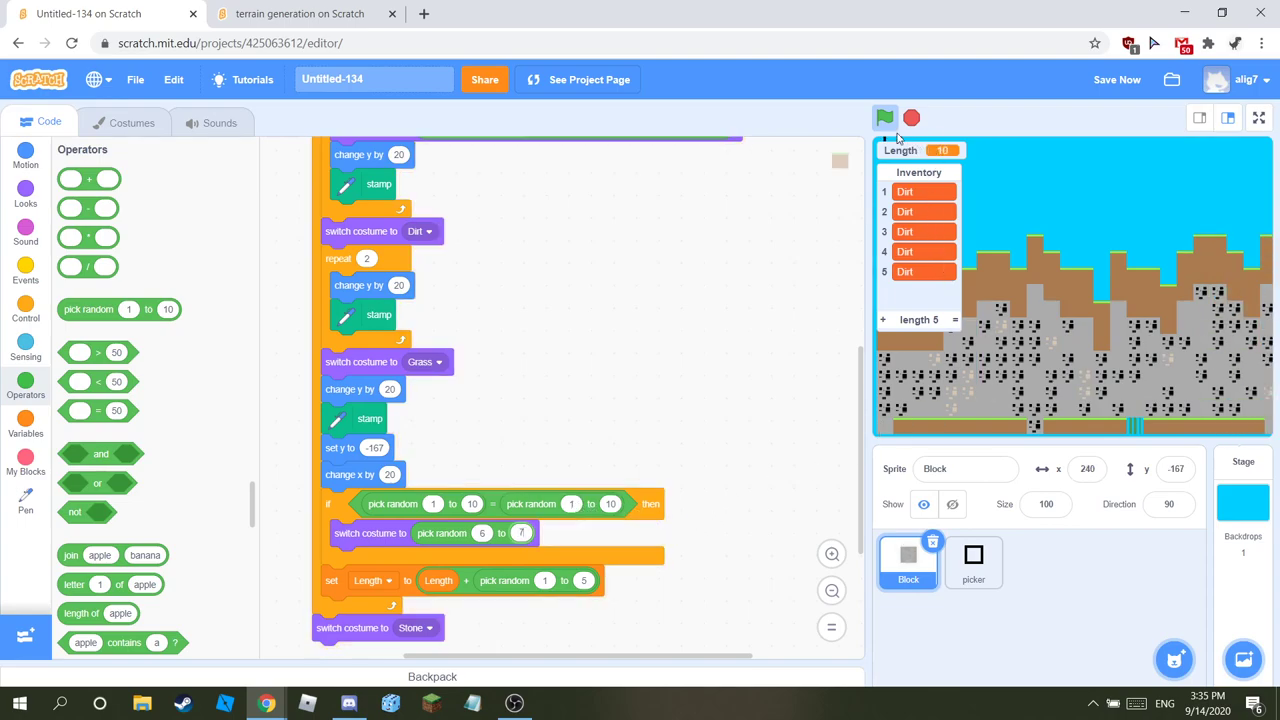
# Step: Run the project several times to check where trees and short grass are stamped in the terrain
pyautogui.click(887, 125)
pyautogui.click(886, 120)
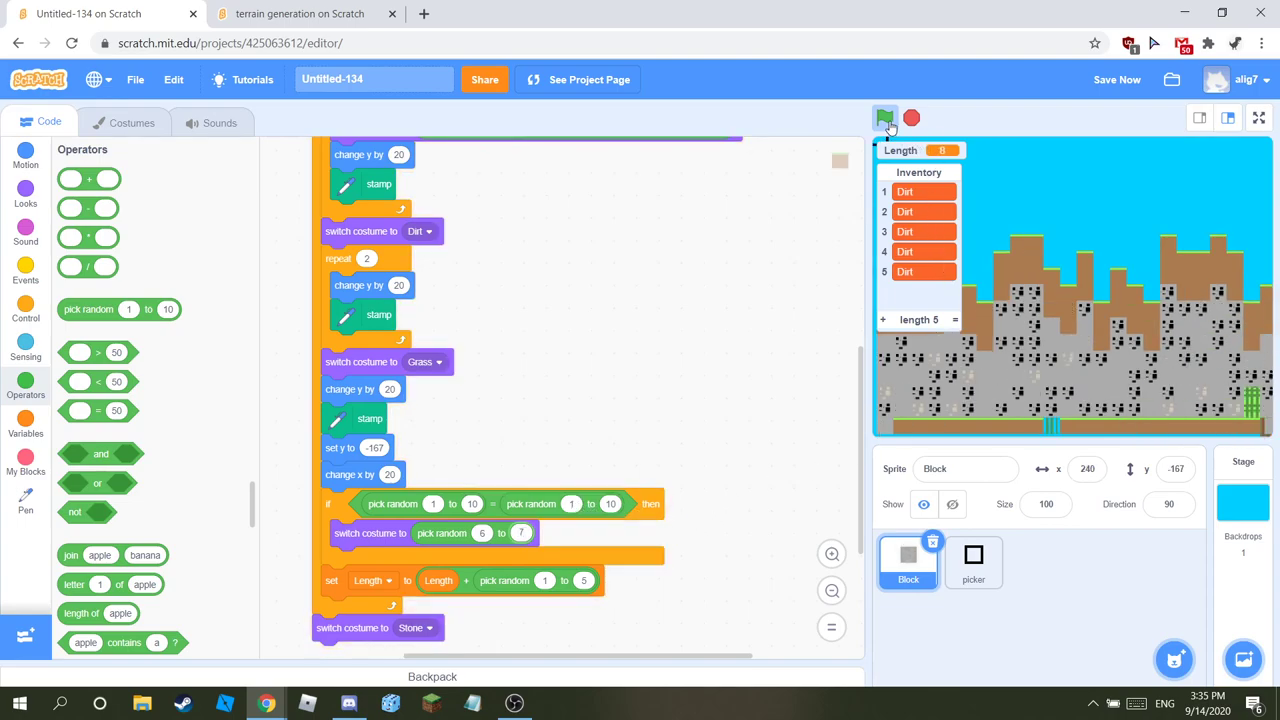
pyautogui.click(886, 121)
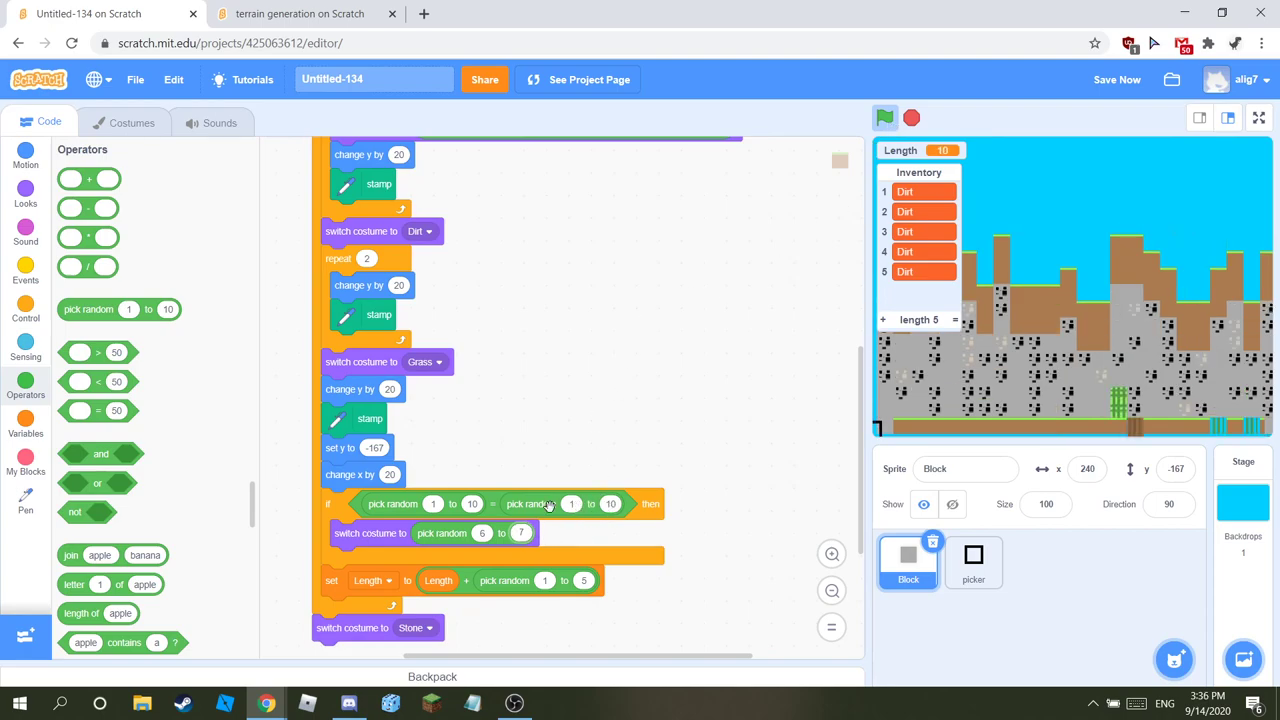
# Step: Remove the second pick random block from the condition and enter 10 as the comparison value
pyautogui.moveTo(544, 500); pyautogui.dragTo(210, 410)
pyautogui.click(511, 503)
pyautogui.write('10')
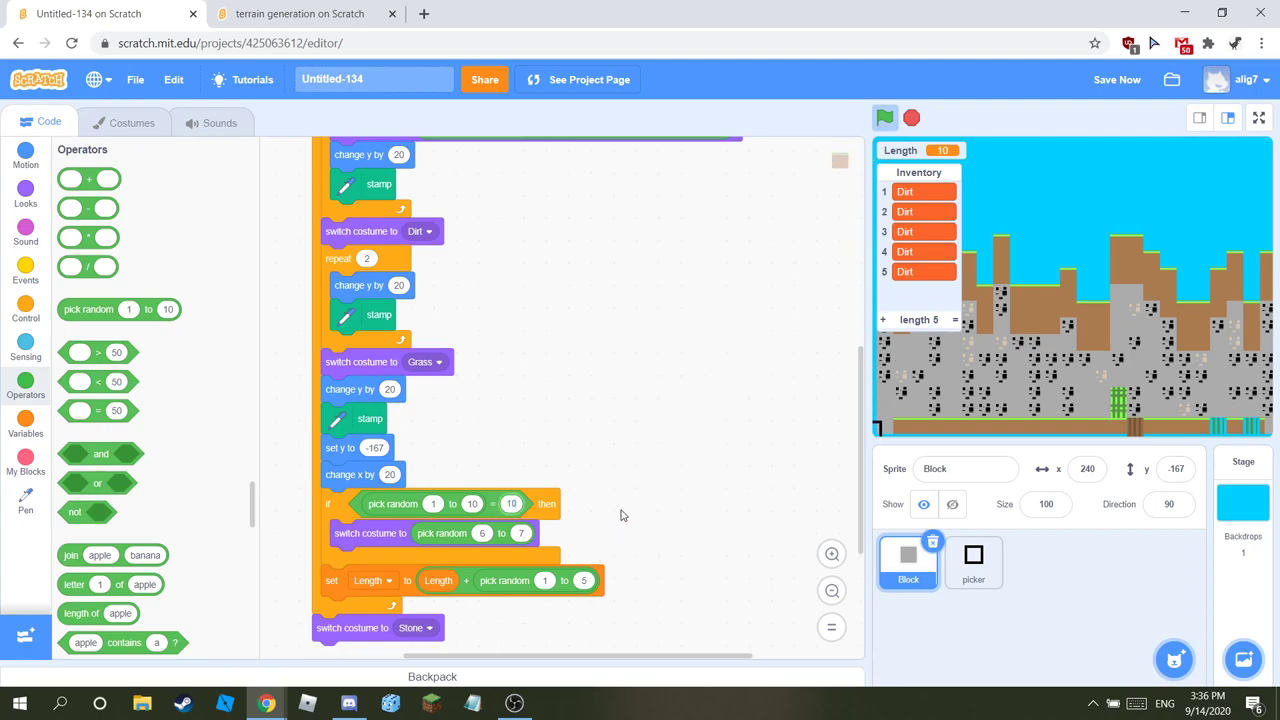
# Step: Set the random amount added to Length to 4 to 8 and the condition's comparison value to 8
pyautogui.scroll(5, 616, 497)
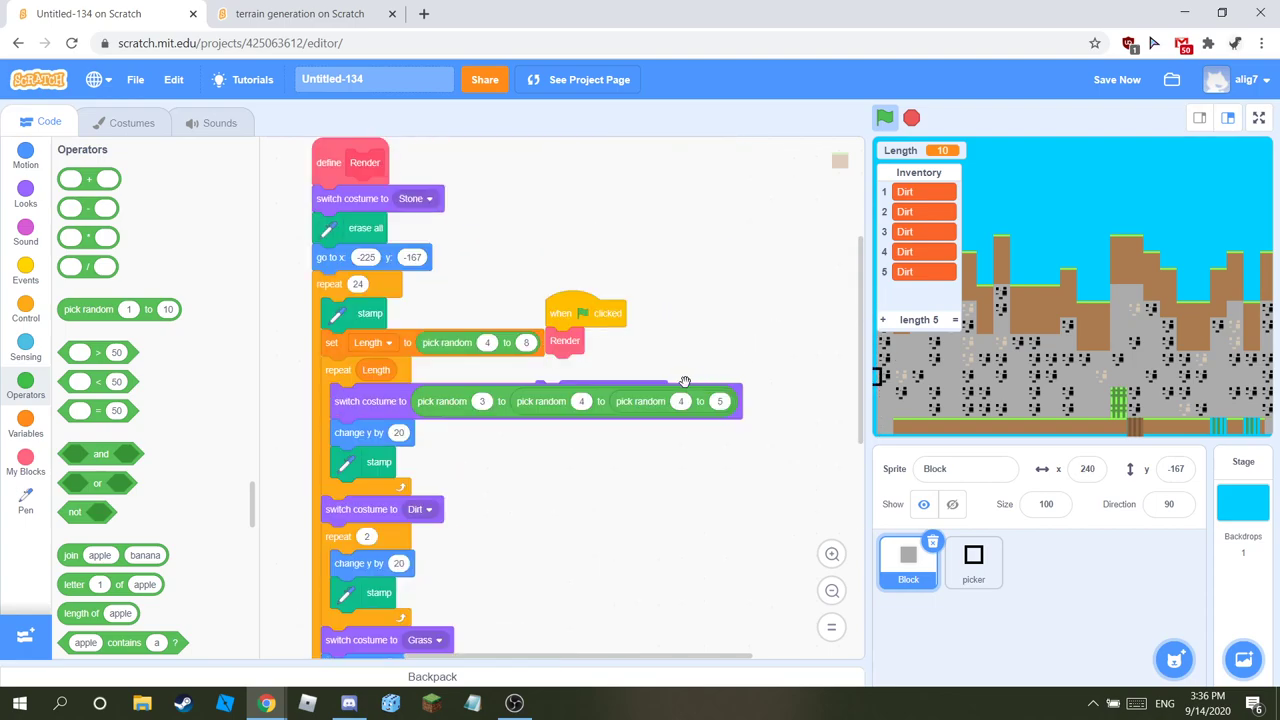
pyautogui.scroll(-4, 675, 400)
pyautogui.scroll(-3, 527, 586)
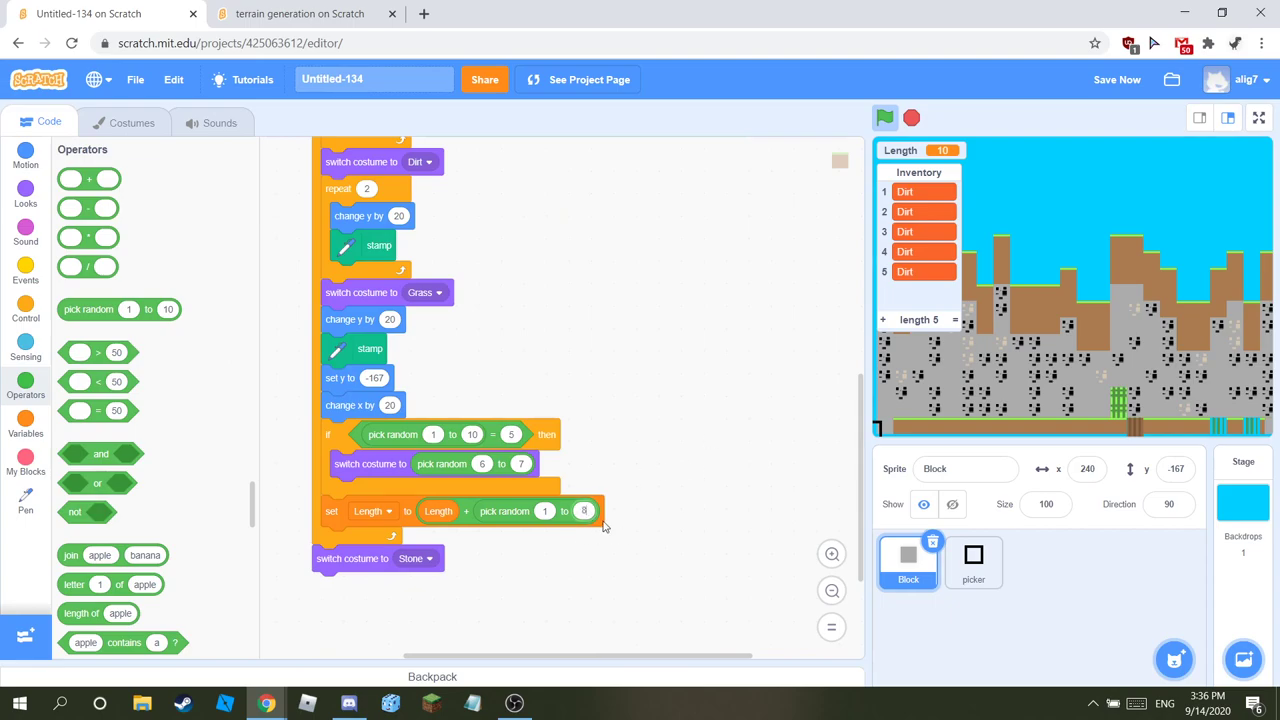
pyautogui.click(544, 511)
pyautogui.press('Return')
pyautogui.write('8')
pyautogui.press('Return')
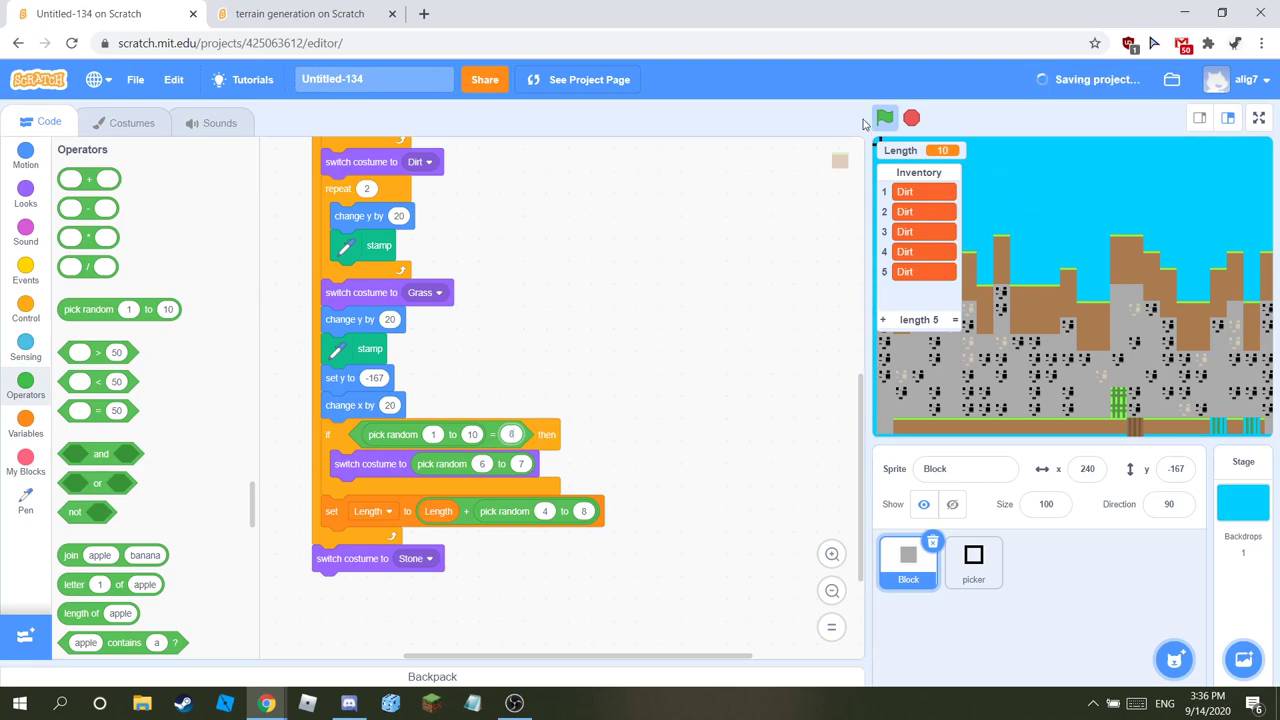
# Step: Run the project again to check the tree placement, and open the Block sprite's costumes
pyautogui.click(884, 119)
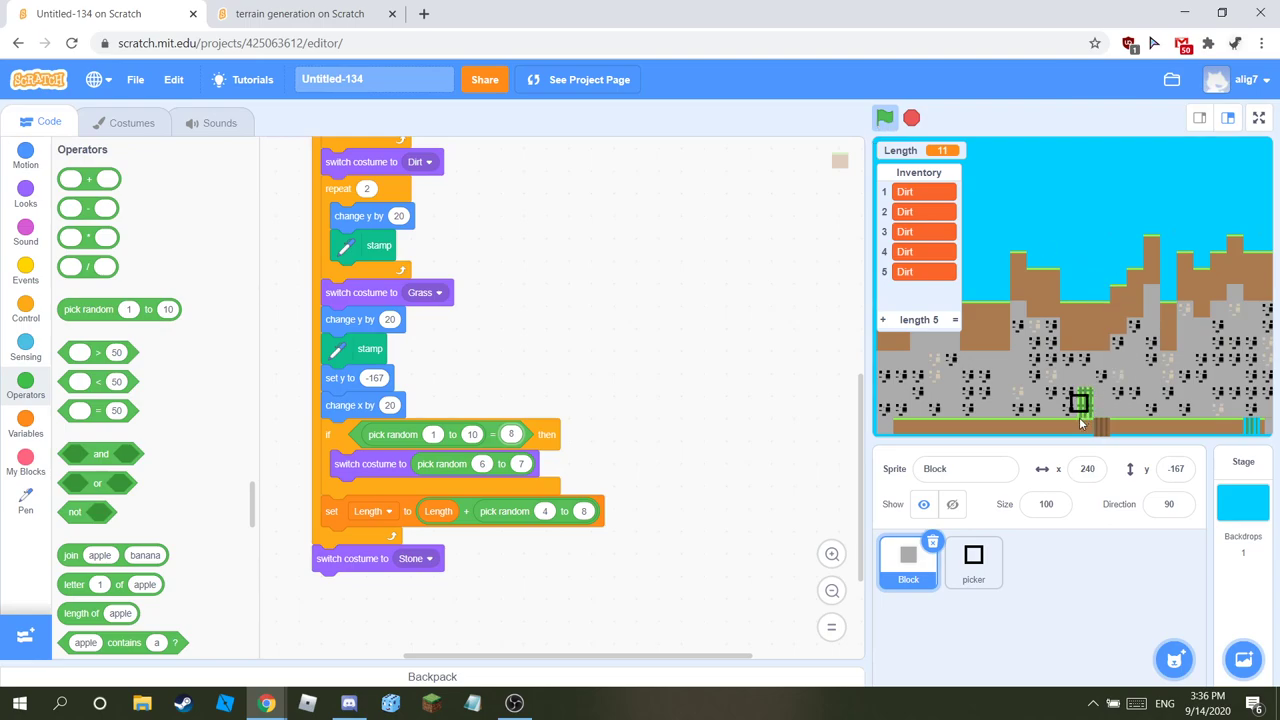
pyautogui.click(138, 132)
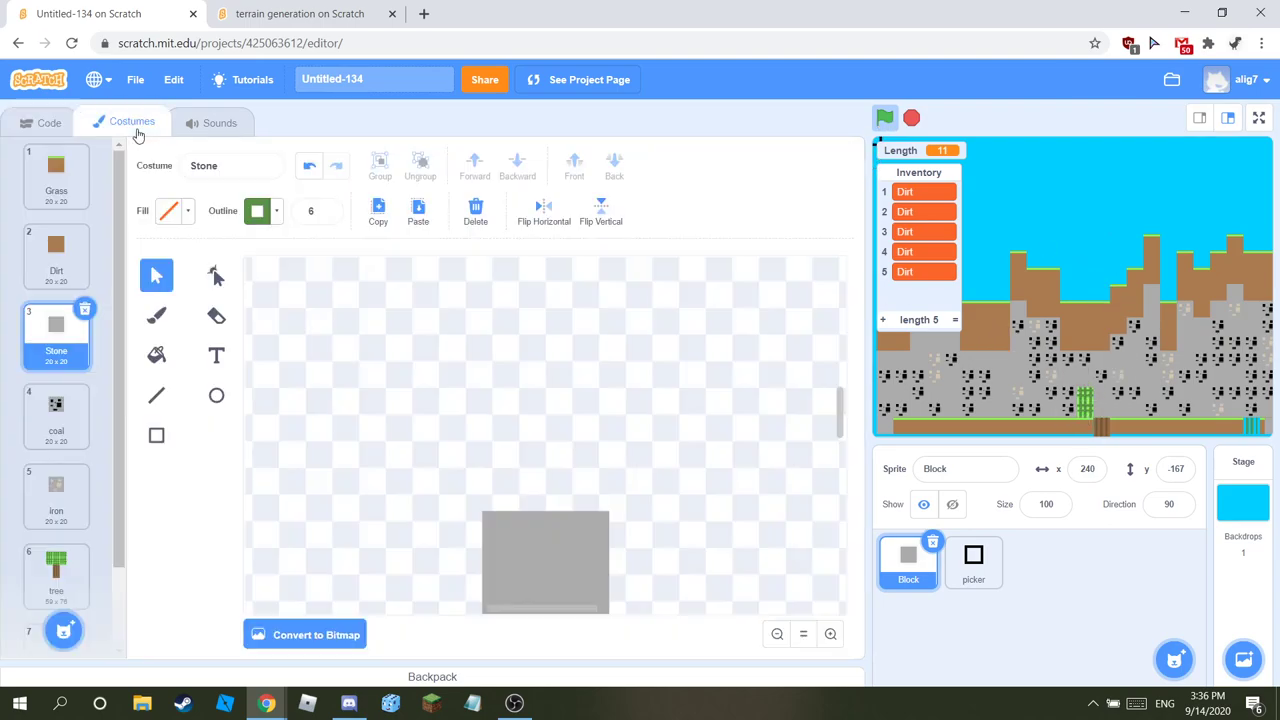